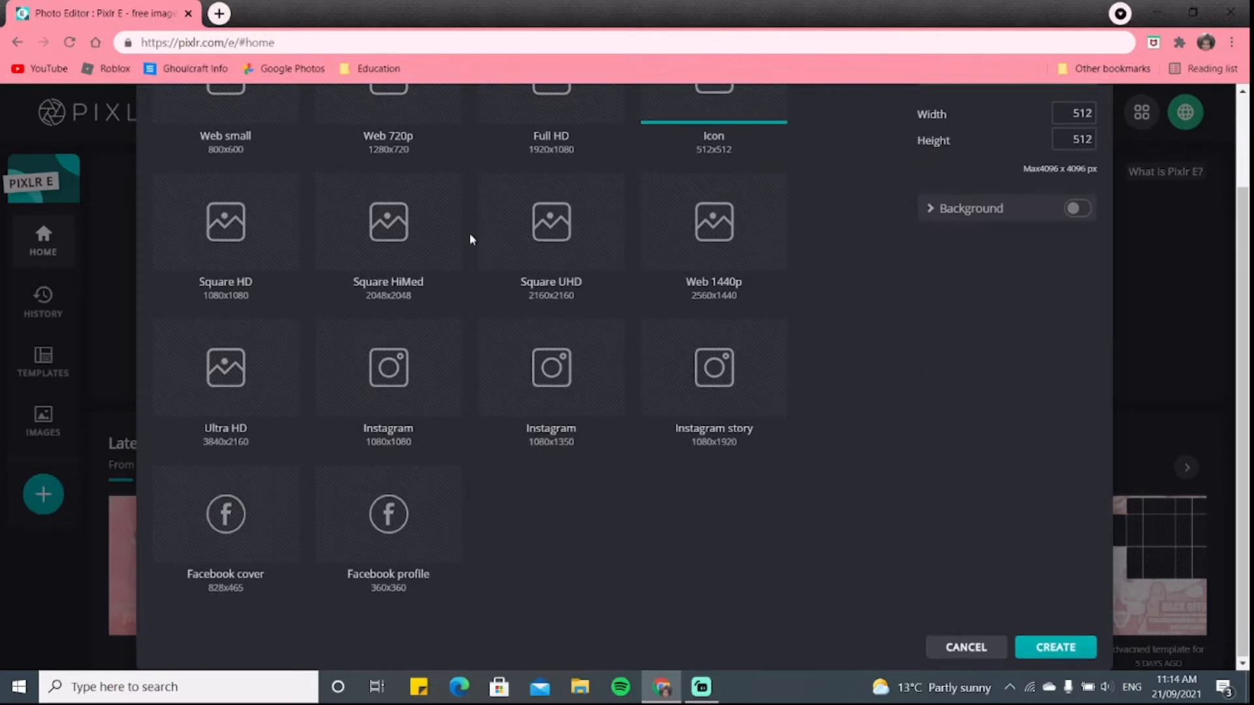
# - Create a new blank image from the Full HD 1920x1080 preset without a background
pyautogui.click(541, 186)
pyautogui.click(719, 196)
pyautogui.click(579, 180)
pyautogui.scroll(-2, 876, 445)
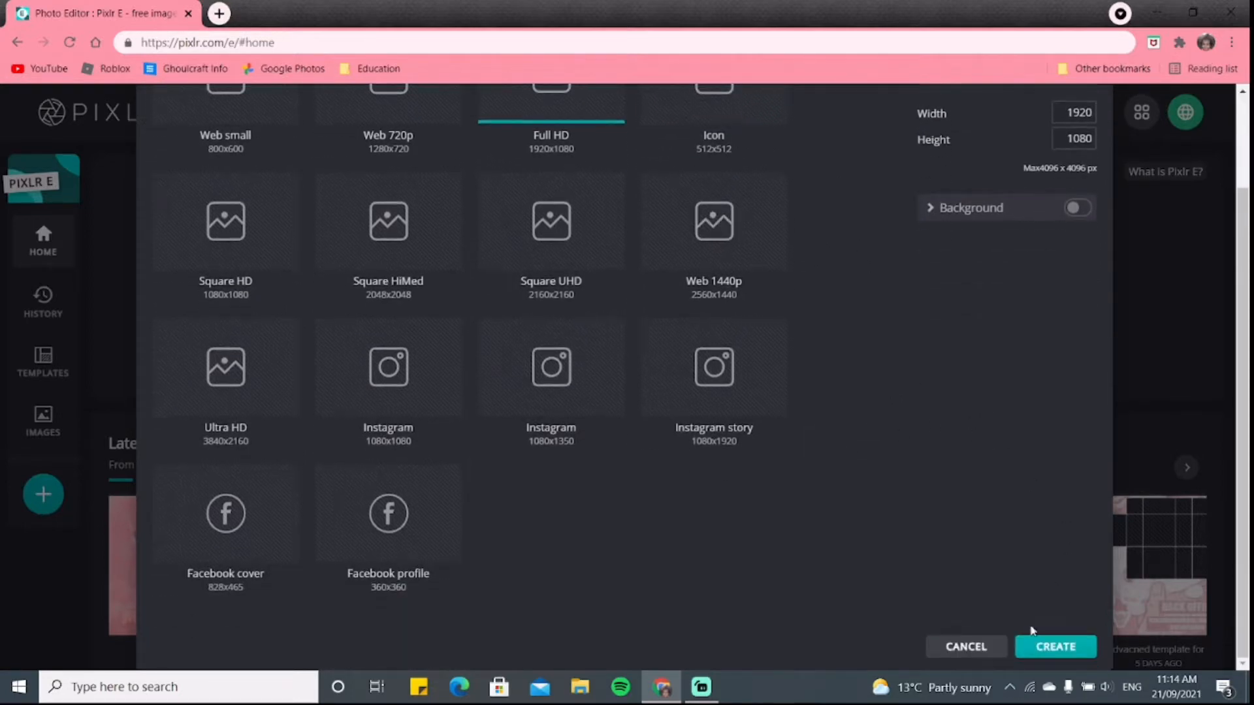
pyautogui.click(1056, 647)
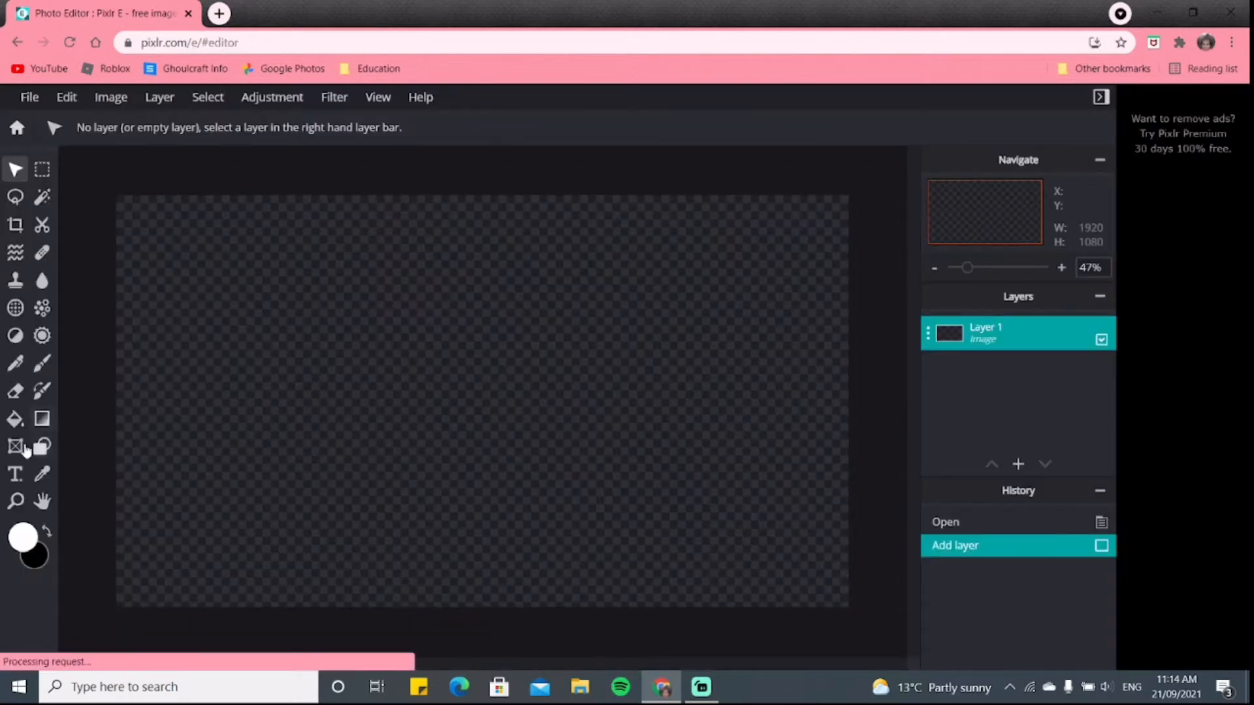
# - Add a new text layer near the centre of the canvas reading "sample"
pyautogui.click(15, 474)
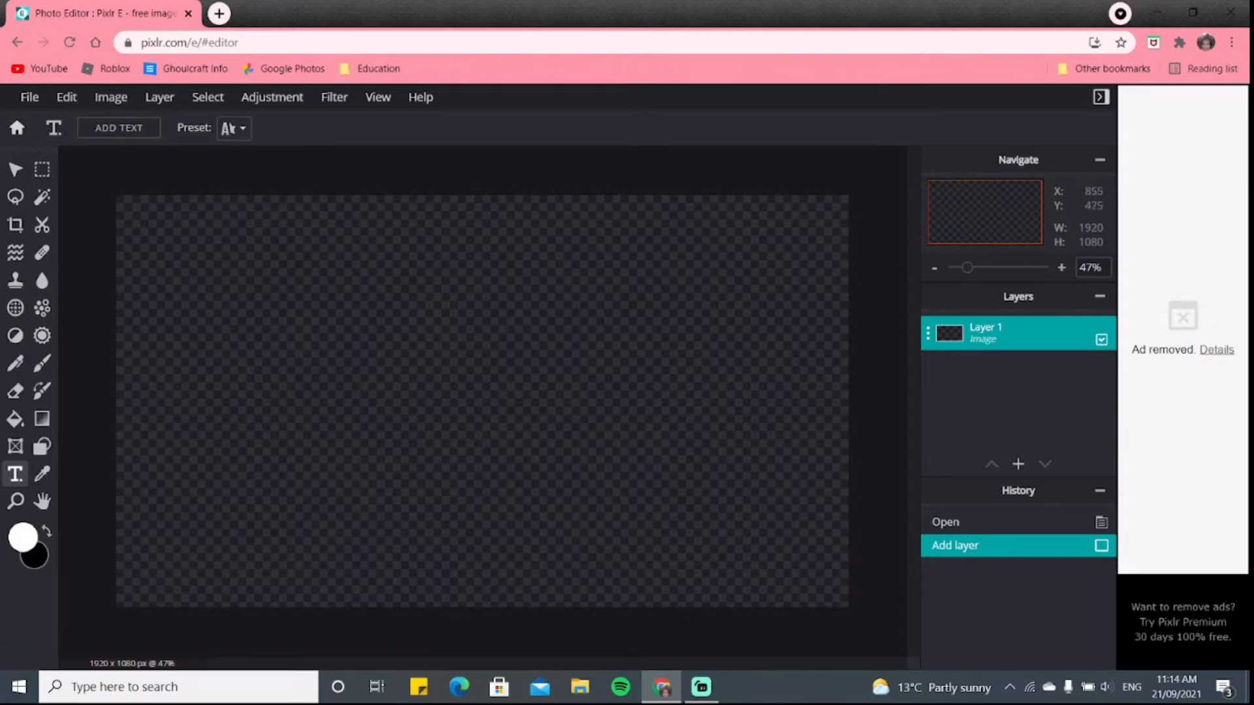
pyautogui.click(496, 365)
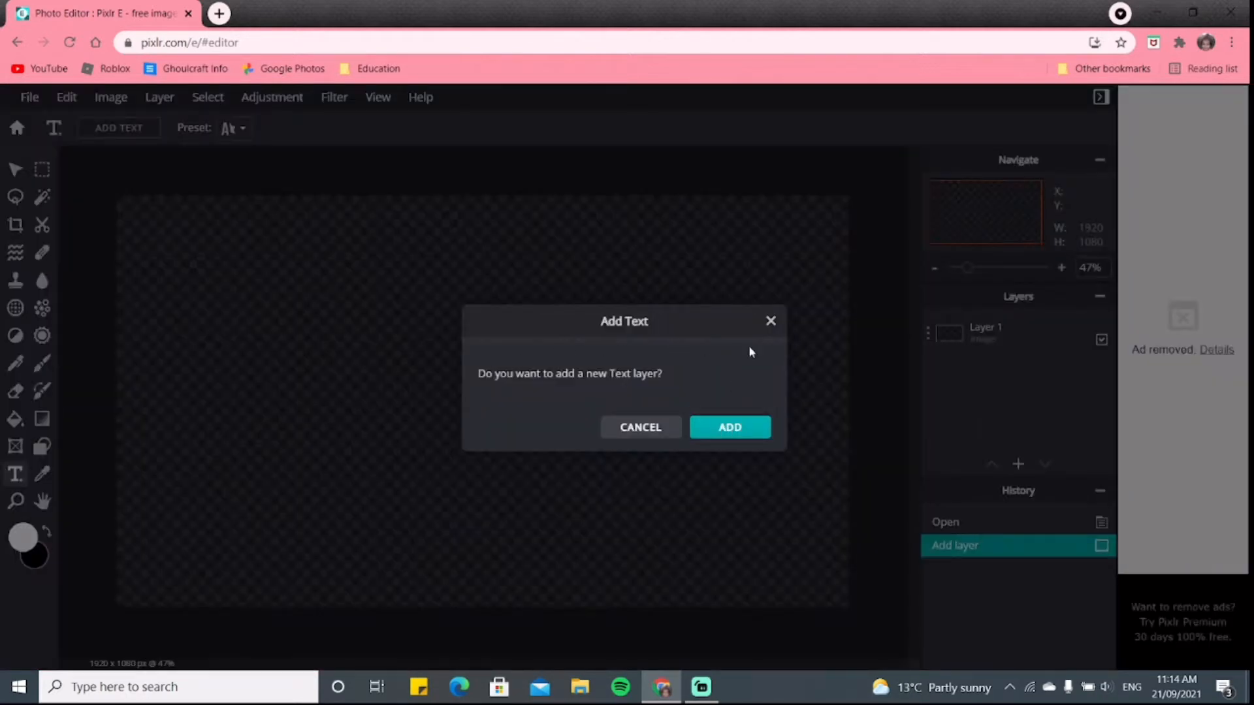
pyautogui.click(727, 427)
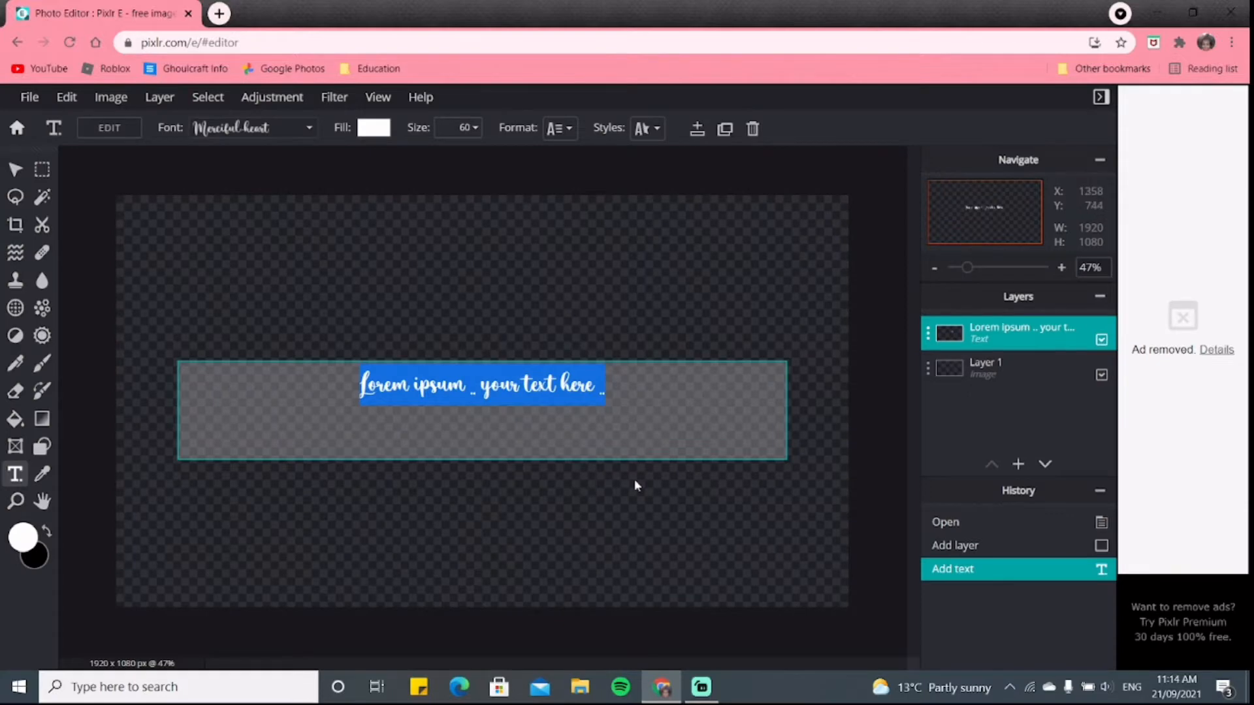
pyautogui.scroll(2, 412, 410)
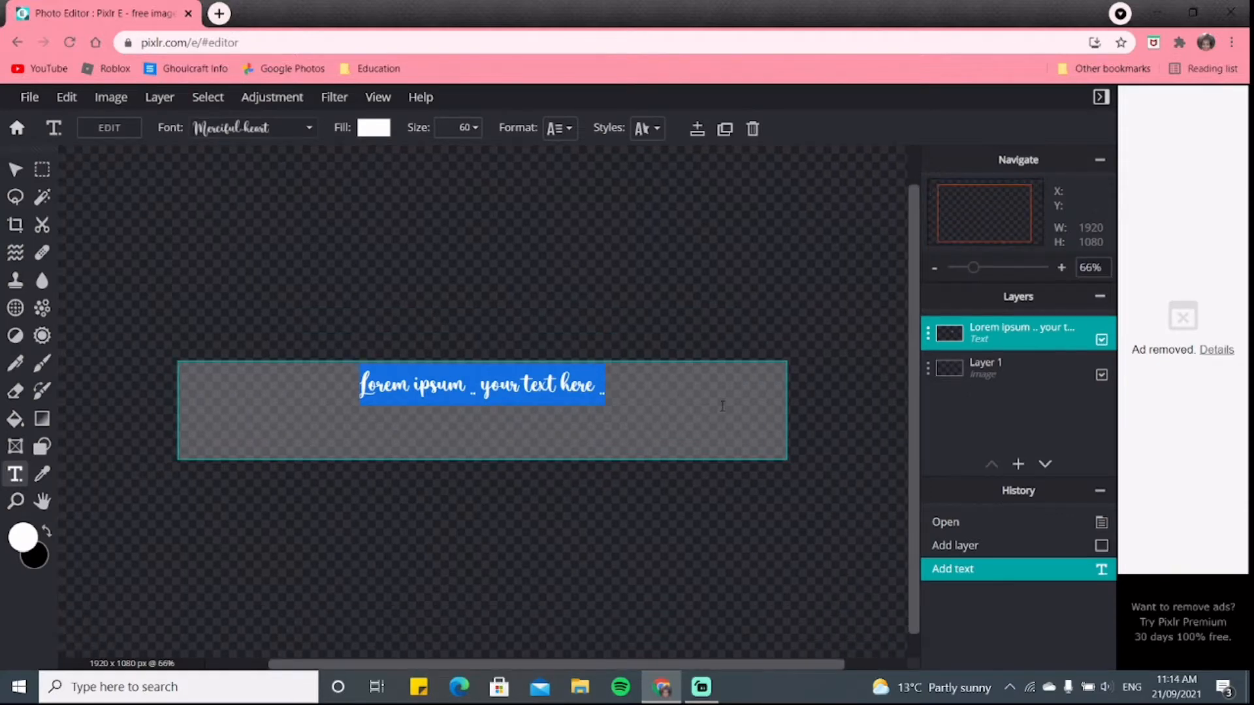
pyautogui.scroll(-4, 878, 434)
pyautogui.scroll(2, 820, 456)
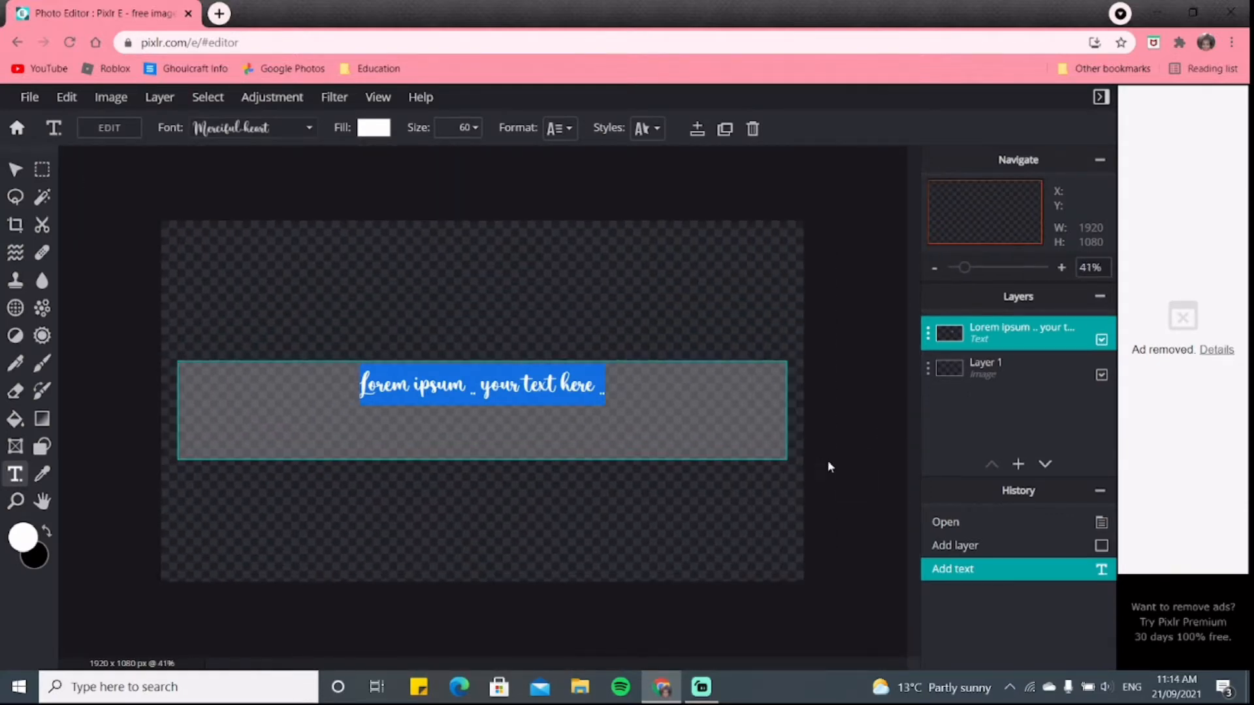
pyautogui.write('sample')
pyautogui.click(775, 492)
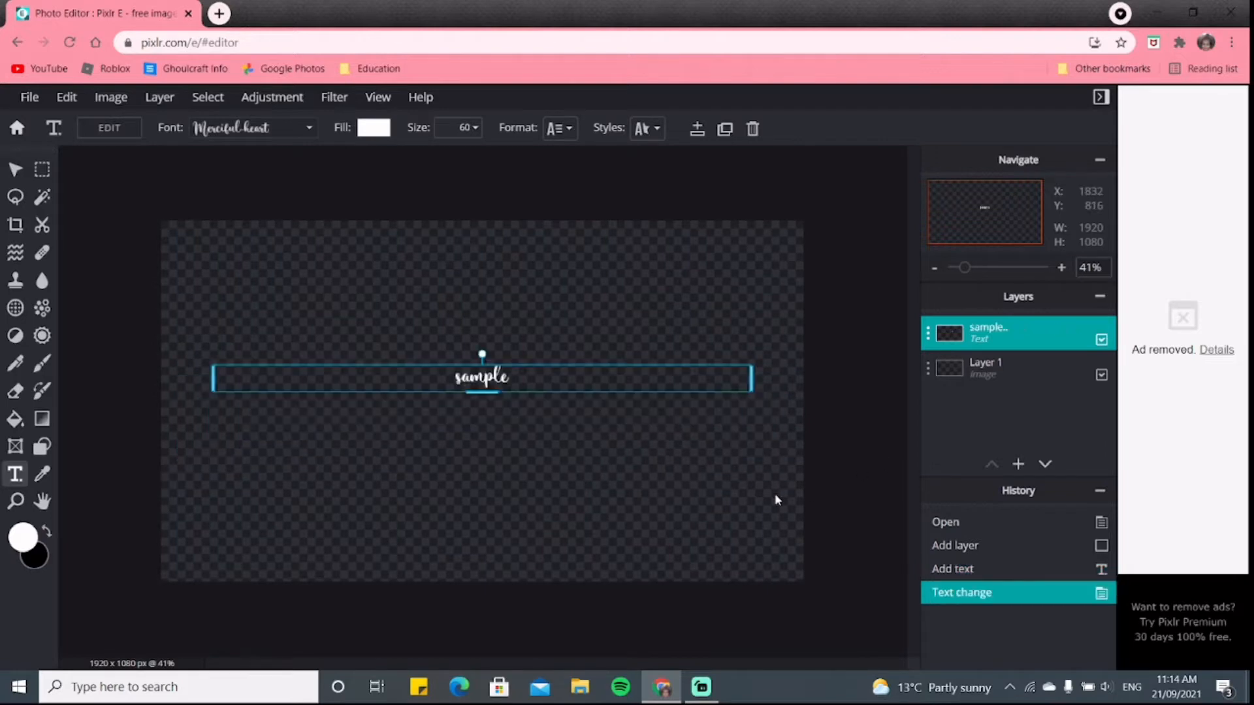
# - Enlarge the "sample" text to size 191 and look through the available fonts
pyautogui.moveTo(478, 391); pyautogui.dragTo(480, 482)
pyautogui.click(268, 128)
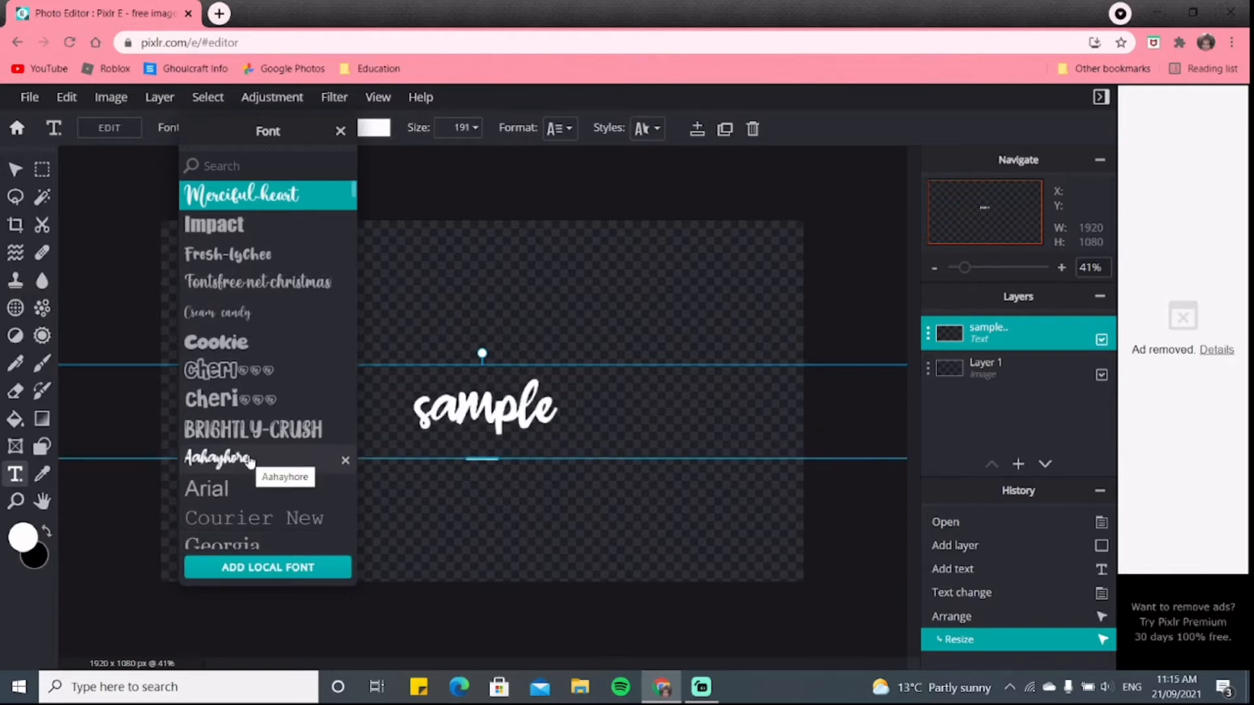
pyautogui.click(625, 522)
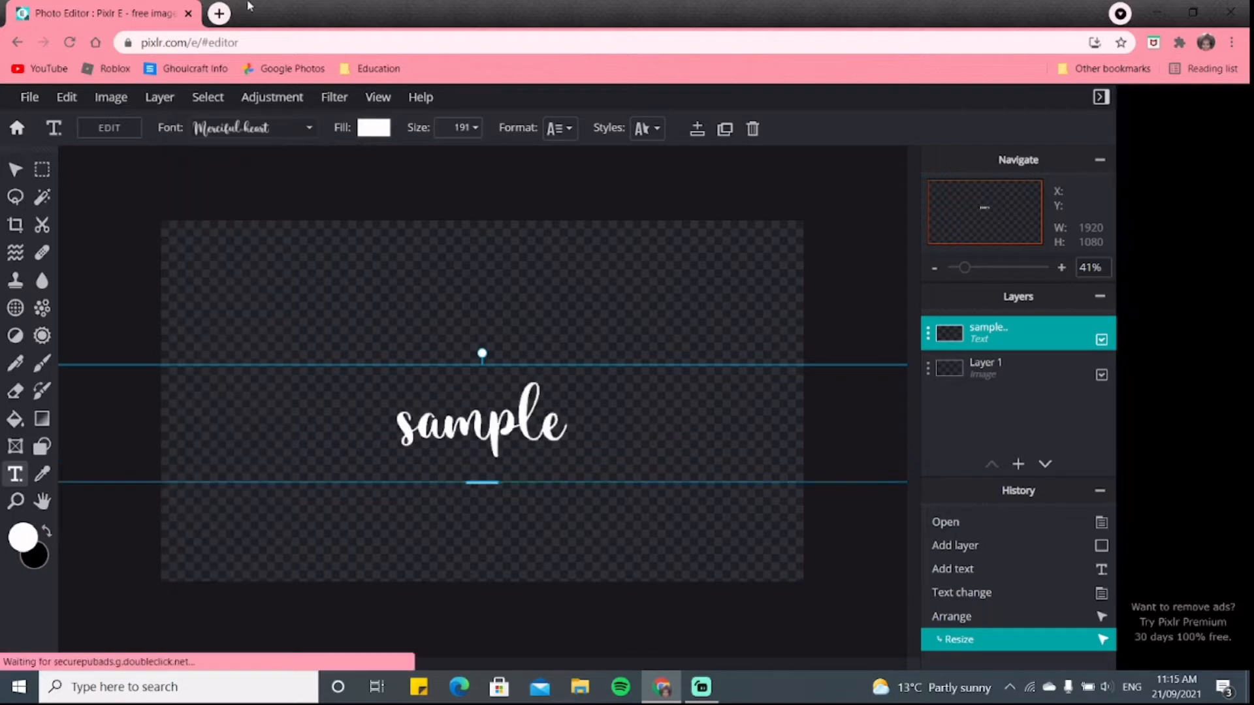
# - Visit dafont.com in a separate browser tab, look through the recently added fonts, and close the site
pyautogui.click(219, 13)
pyautogui.write('dafont.com')
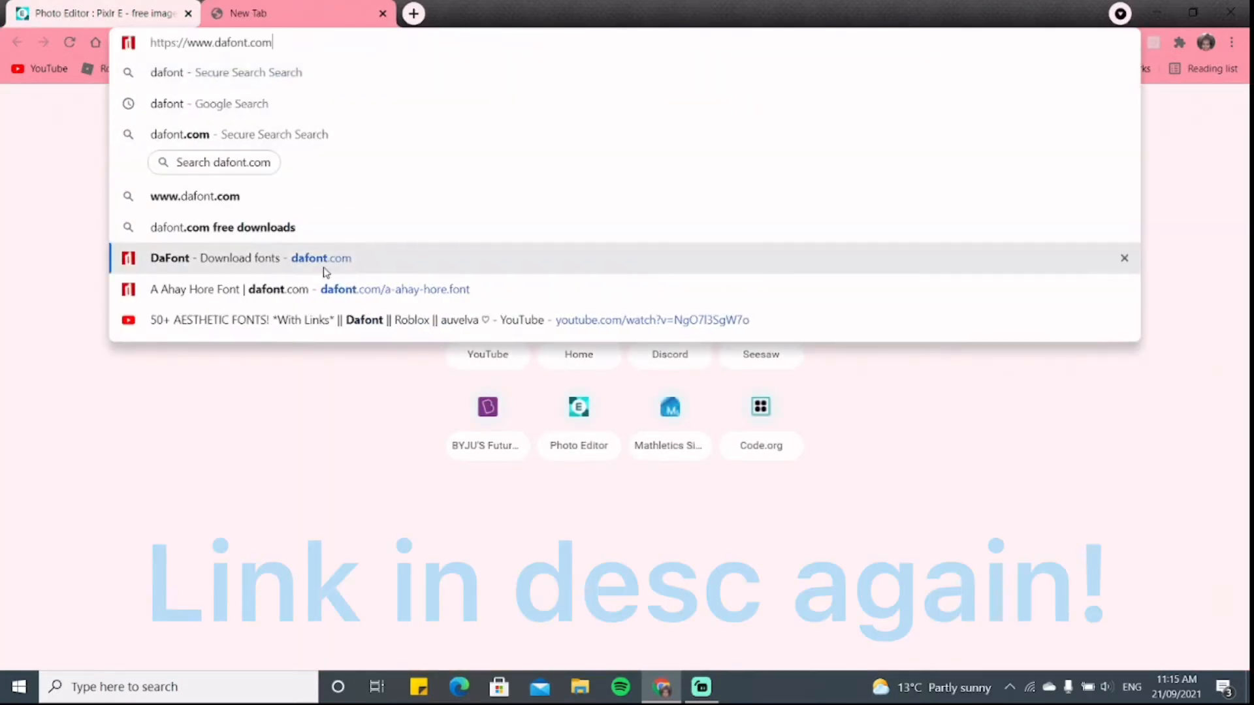
pyautogui.click(328, 267)
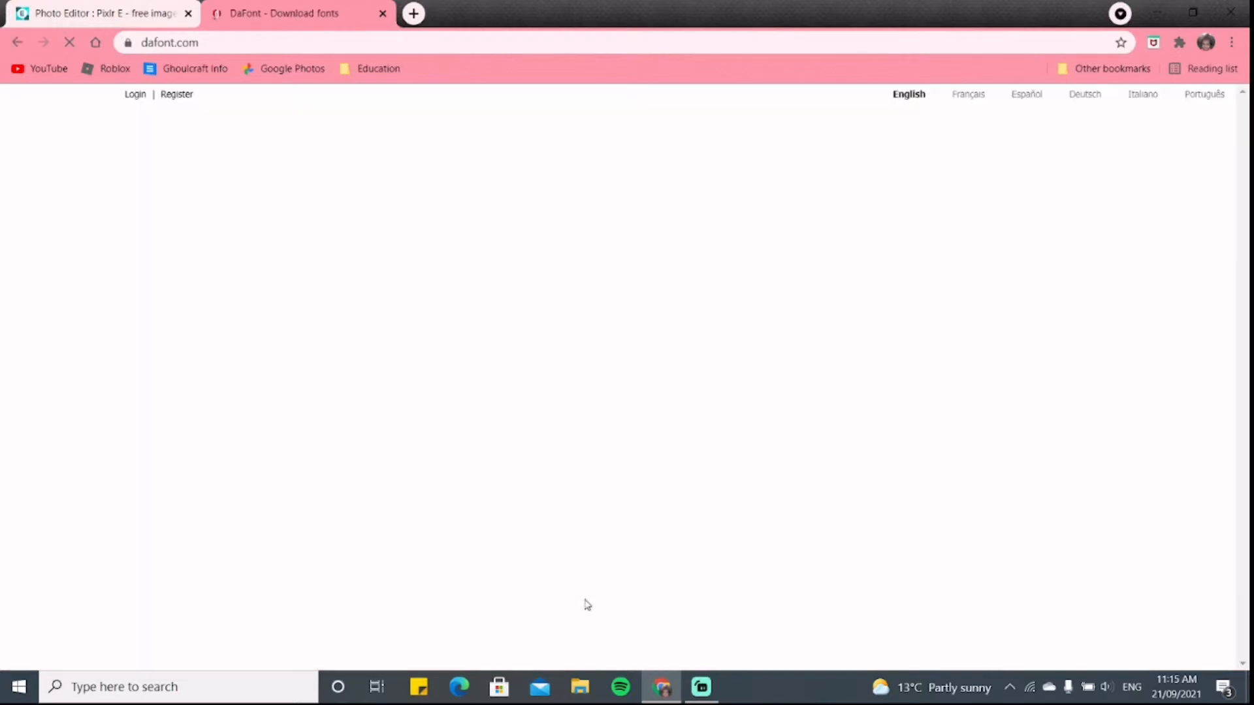
pyautogui.scroll(-3, 1035, 574)
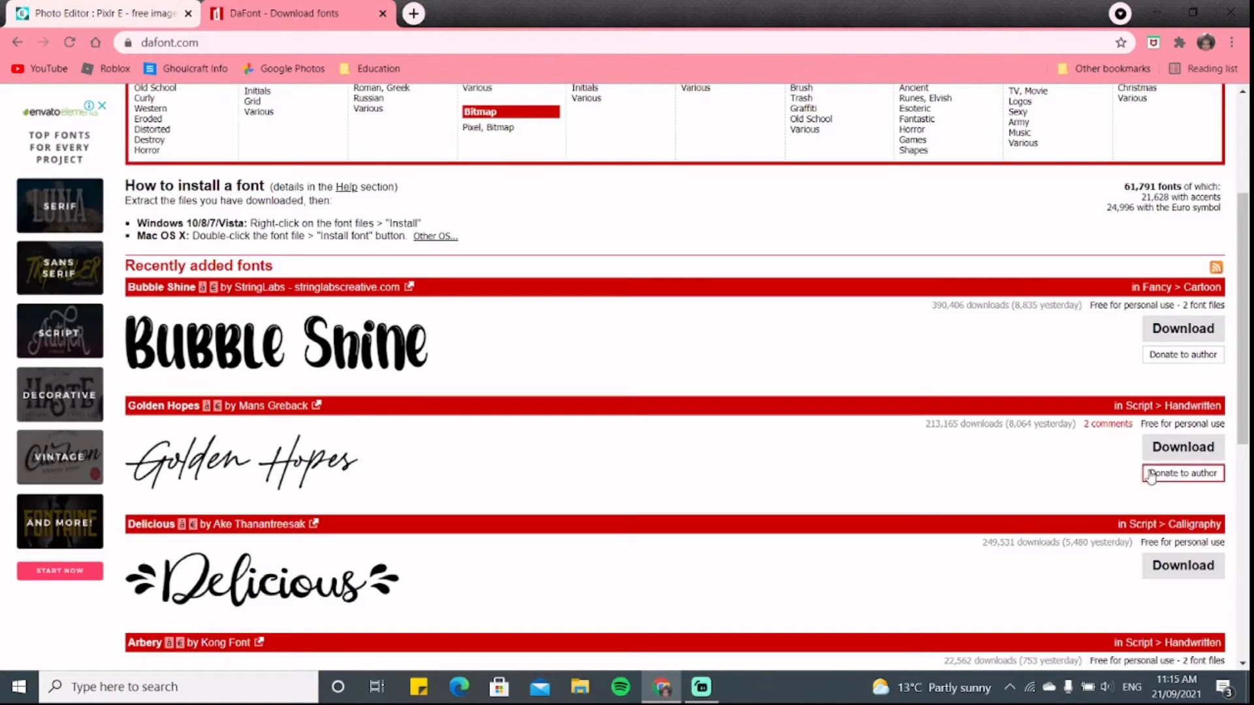
pyautogui.scroll(-3, 534, 363)
pyautogui.scroll(6, 534, 364)
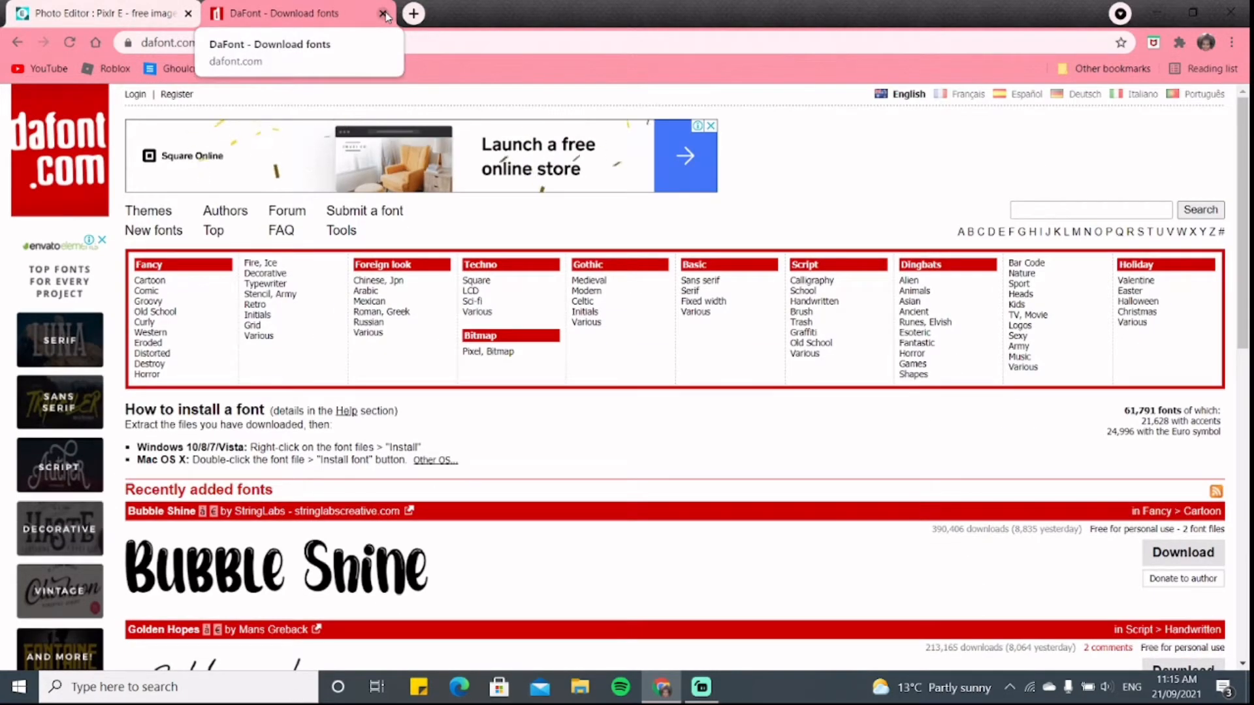
pyautogui.click(383, 13)
# - Choose the Merciful-heart font for the "sample" text, enlarge it to size 296 and reposition it around the canvas centre
pyautogui.scroll(5, 473, 395)
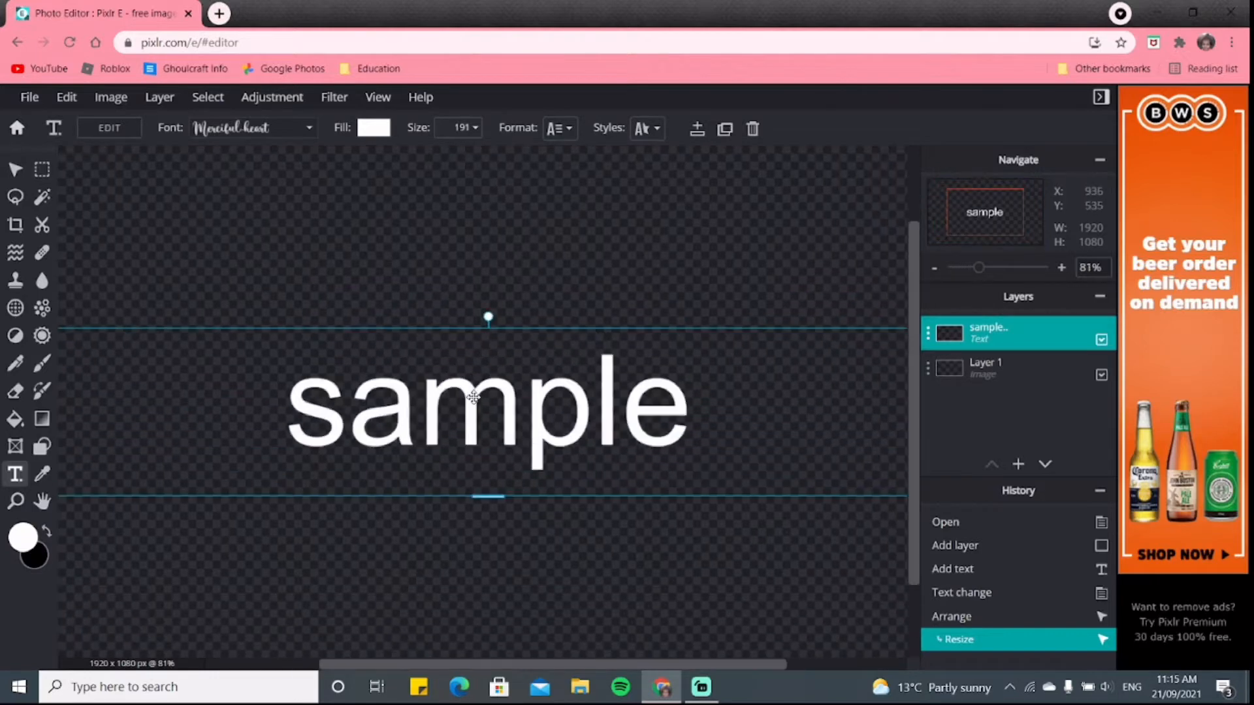
pyautogui.click(228, 128)
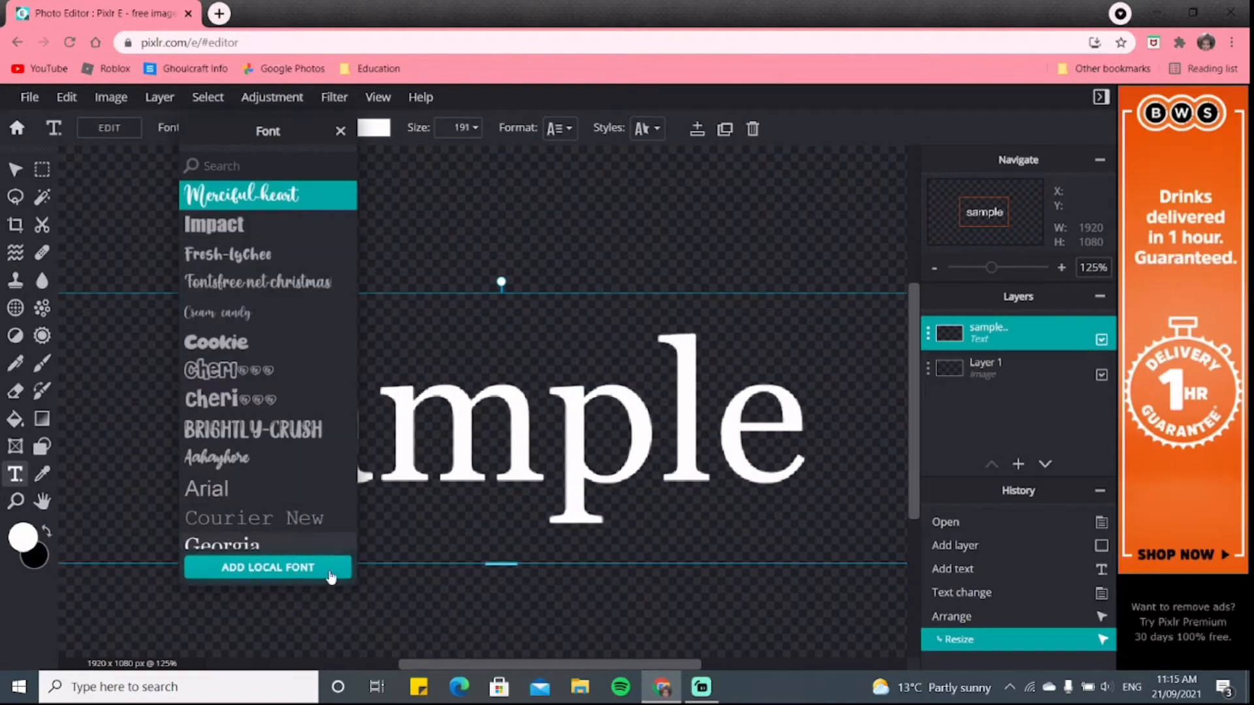
pyautogui.click(268, 194)
pyautogui.scroll(-5, 619, 306)
pyautogui.scroll(2, 499, 347)
pyautogui.moveTo(511, 443); pyautogui.dragTo(468, 527)
pyautogui.moveTo(514, 468)
pyautogui.mouseDown()
pyautogui.moveTo(518, 406)
pyautogui.moveTo(509, 444)
pyautogui.mouseUp()
pyautogui.scroll(3, 500, 474)
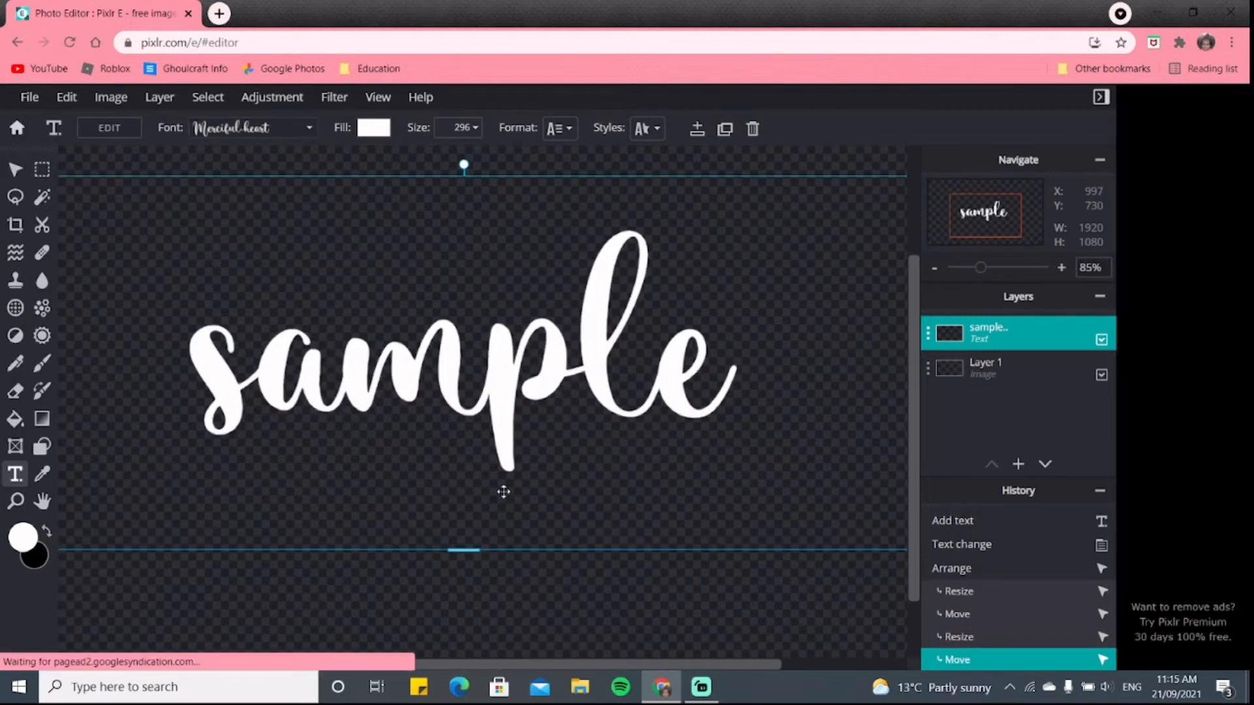
pyautogui.scroll(-3, 502, 501)
# - Try the Cookie and Fontsfree-net-christmas fonts on the "sample" text
pyautogui.click(270, 130)
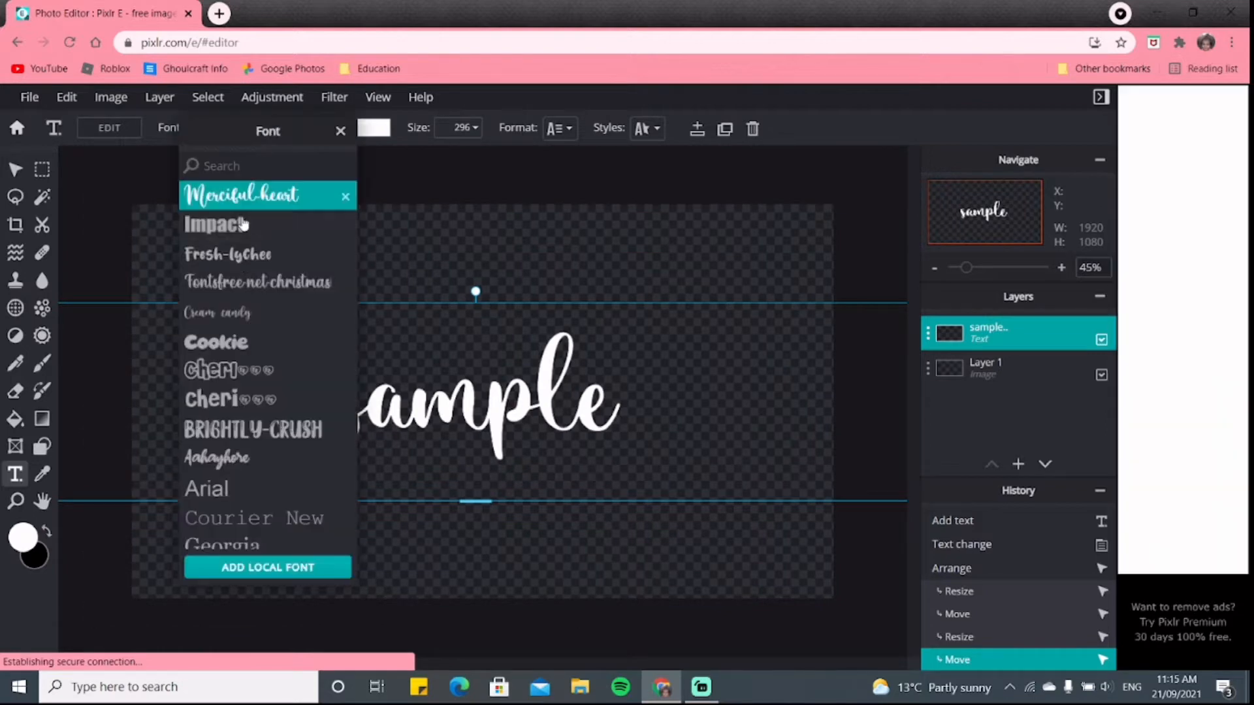
pyautogui.click(208, 342)
pyautogui.click(252, 130)
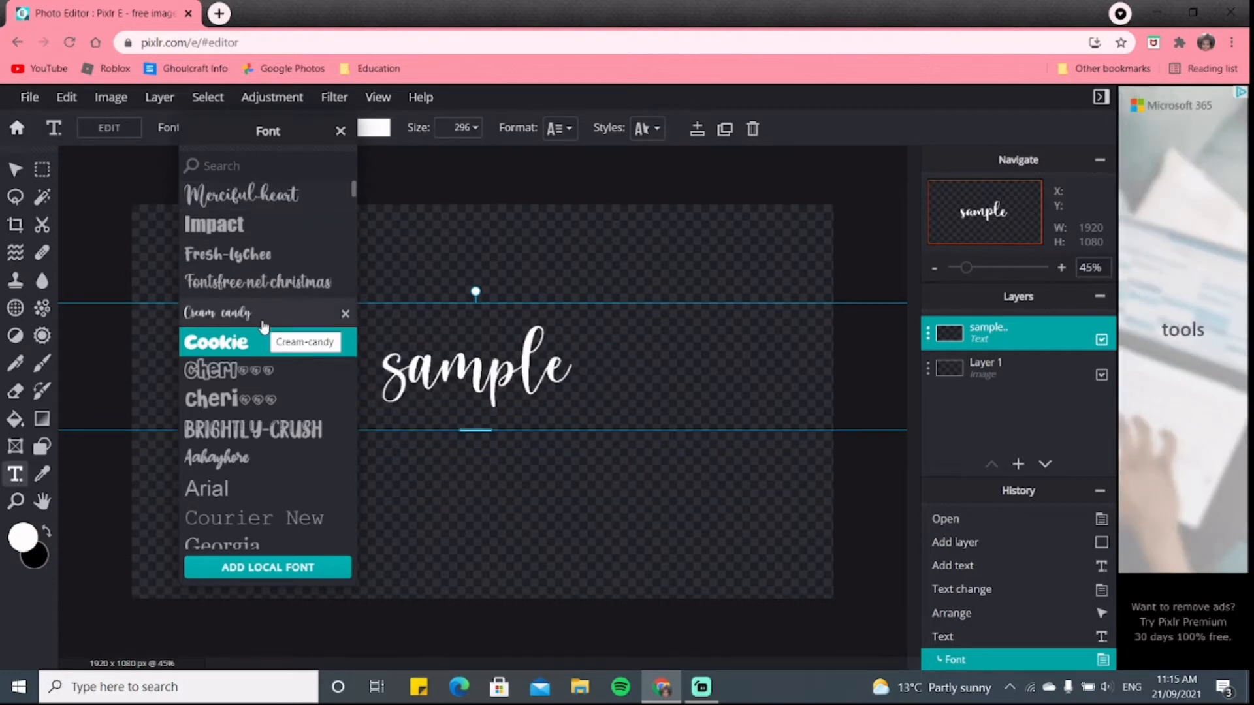
pyautogui.click(264, 281)
# - Set the "sample" text's font to Cream-candy and its fill to a light pink
pyautogui.click(307, 127)
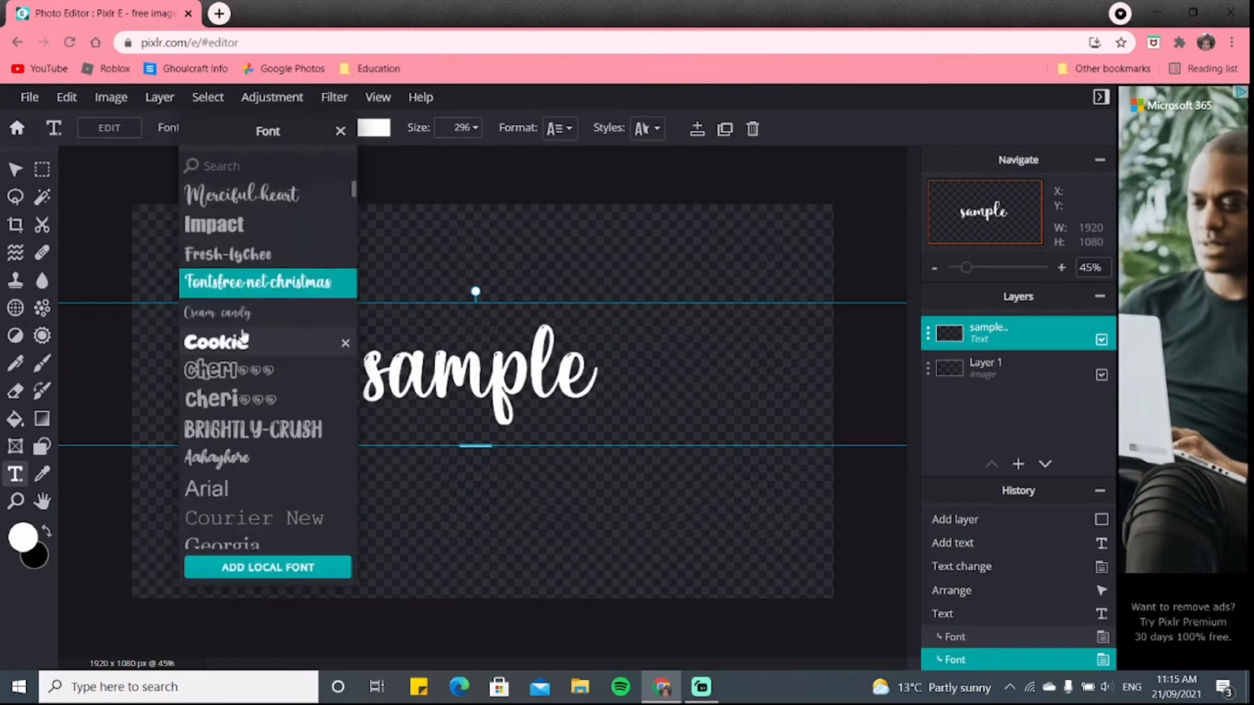
pyautogui.click(264, 311)
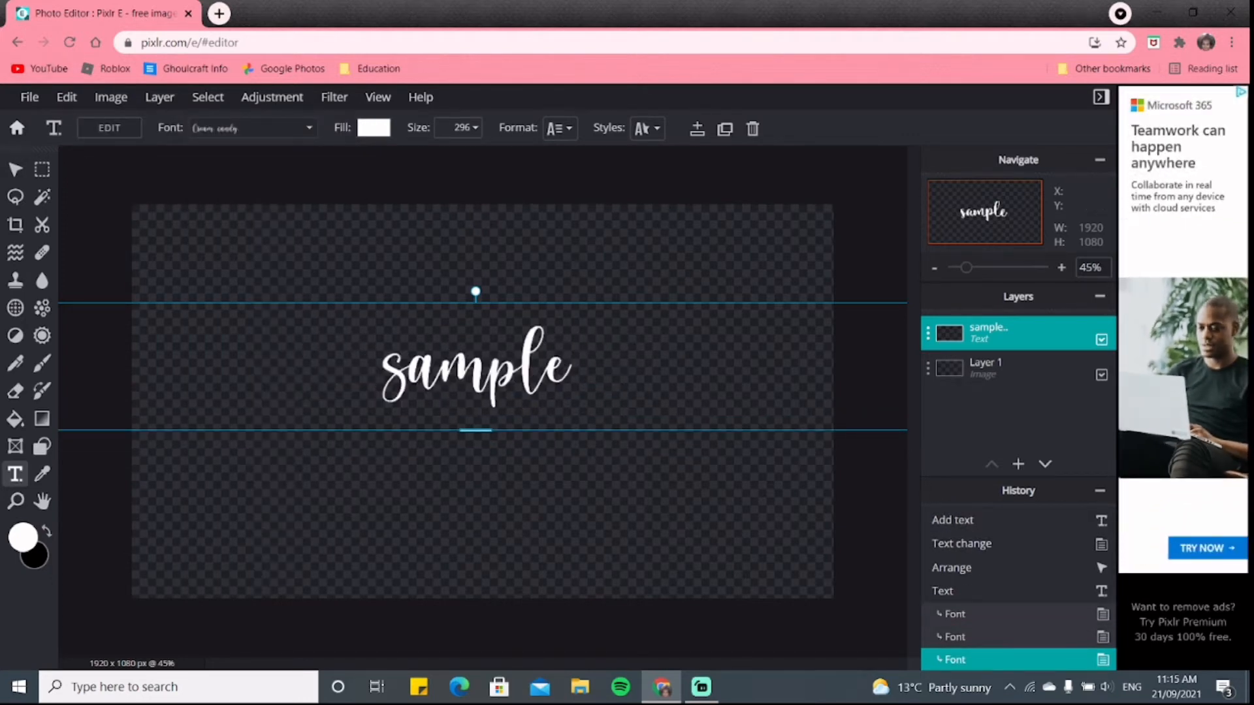
pyautogui.click(374, 128)
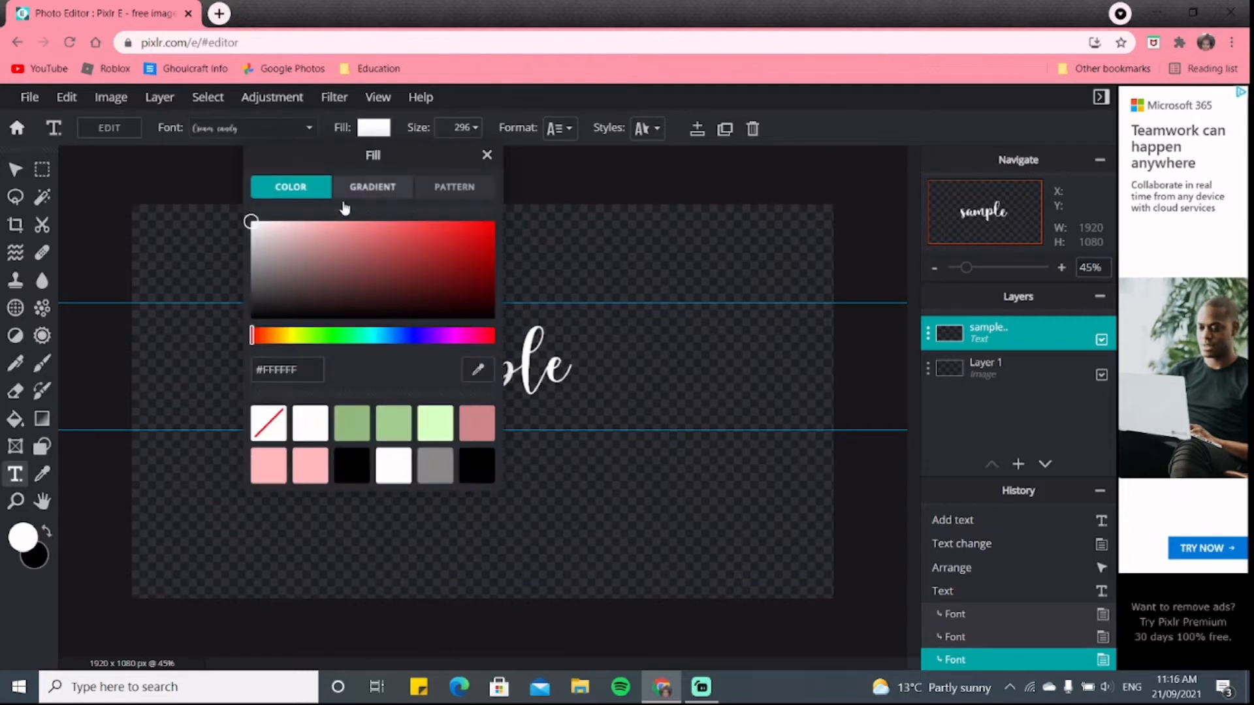
pyautogui.click(271, 222)
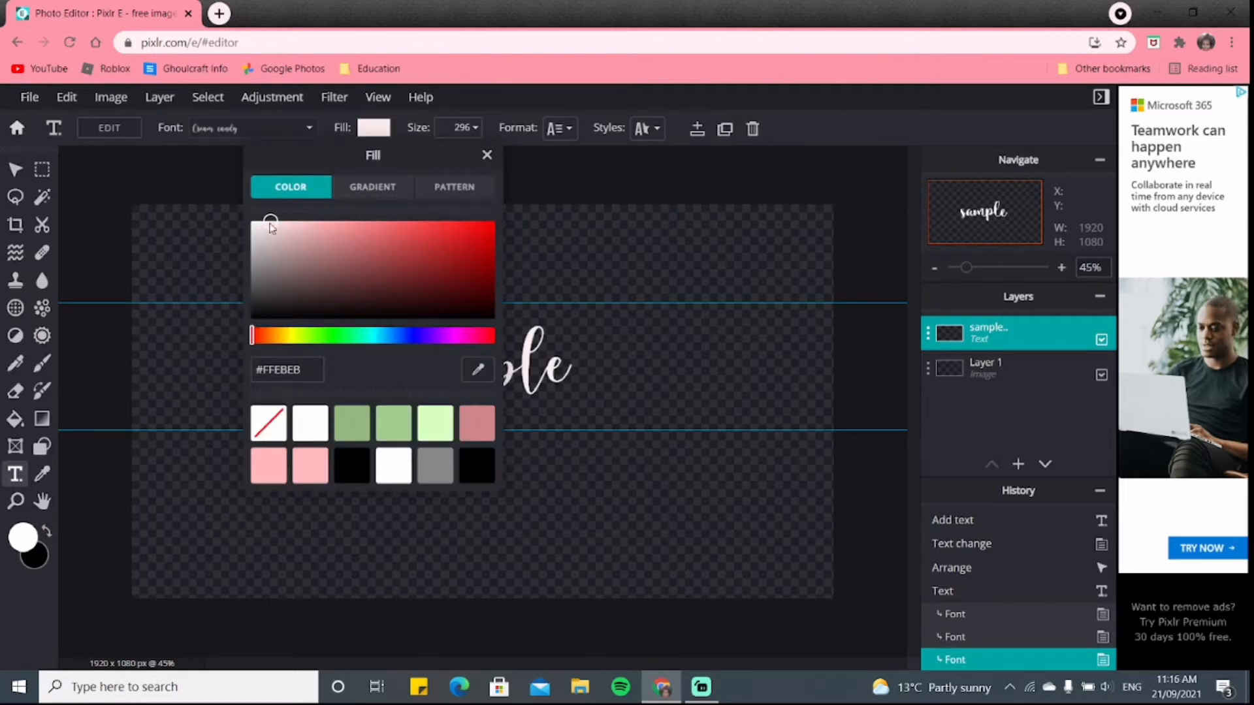
pyautogui.click(487, 156)
# - Try a letter space of 48 on the "sample" text and return it to 0
pyautogui.click(552, 129)
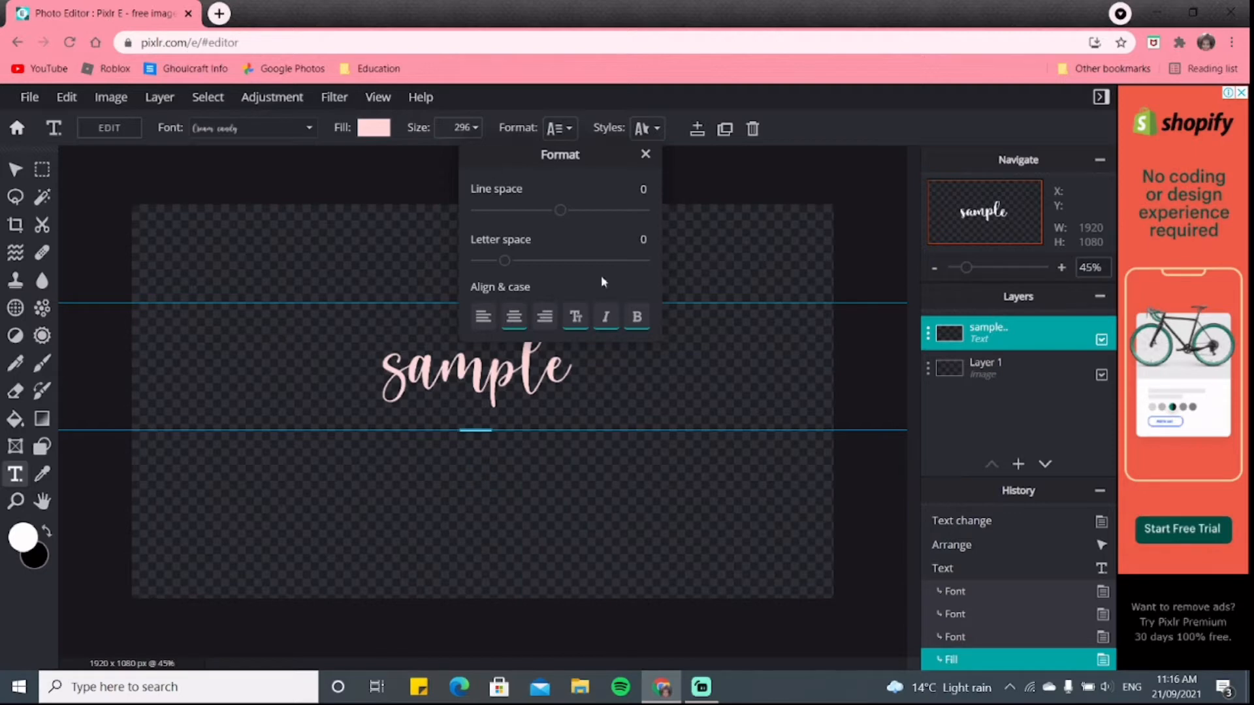
pyautogui.moveTo(516, 264); pyautogui.dragTo(576, 264)
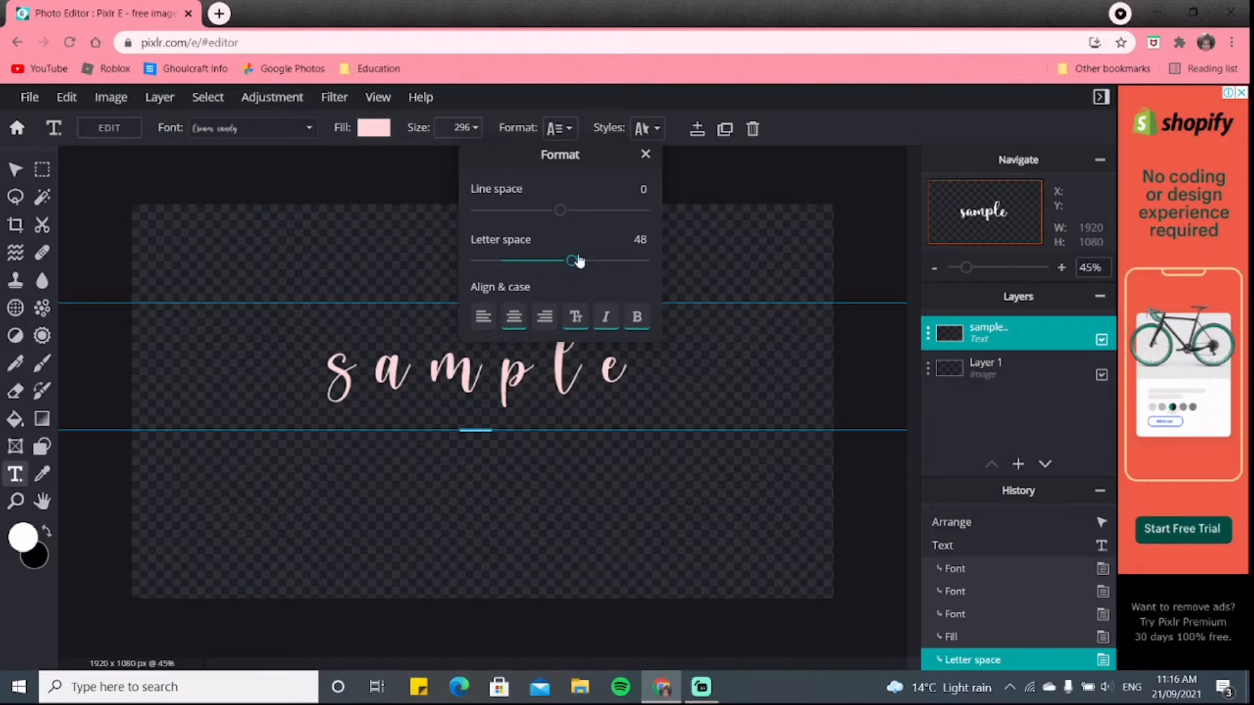
pyautogui.moveTo(577, 263); pyautogui.dragTo(506, 279)
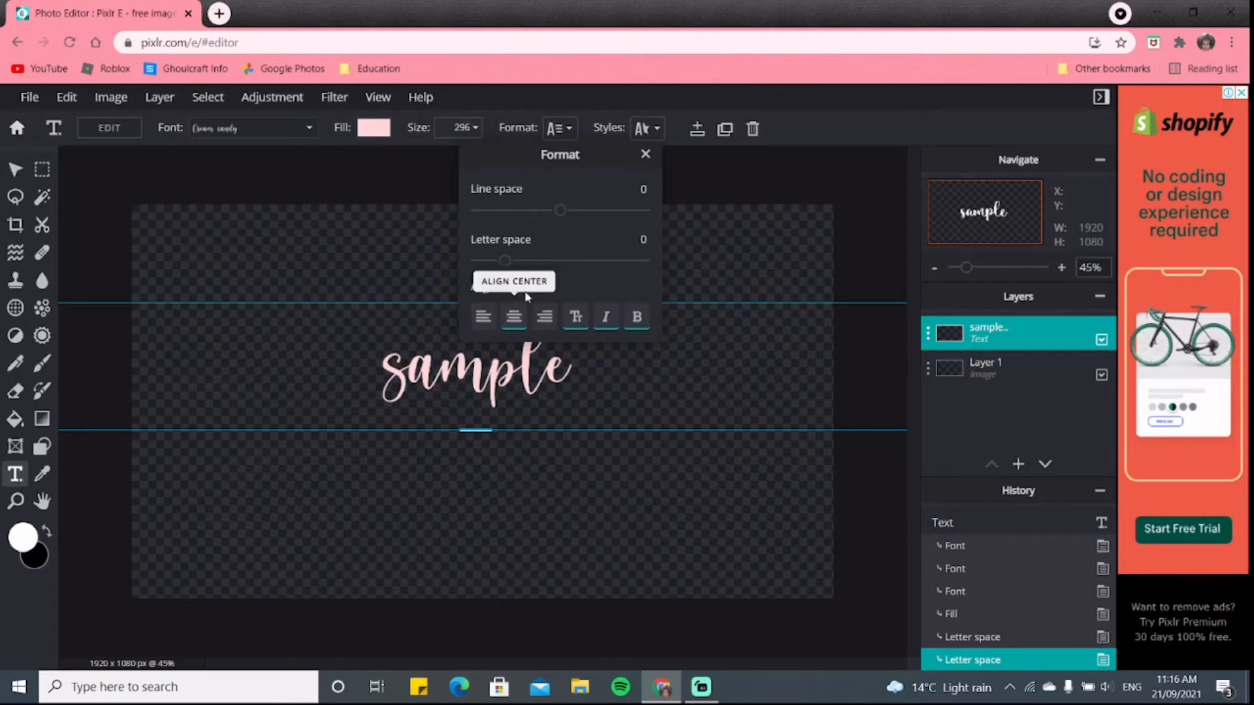
# - Try the uppercase, italic and bold options on the "sample" text, switching each one back
pyautogui.click(588, 333)
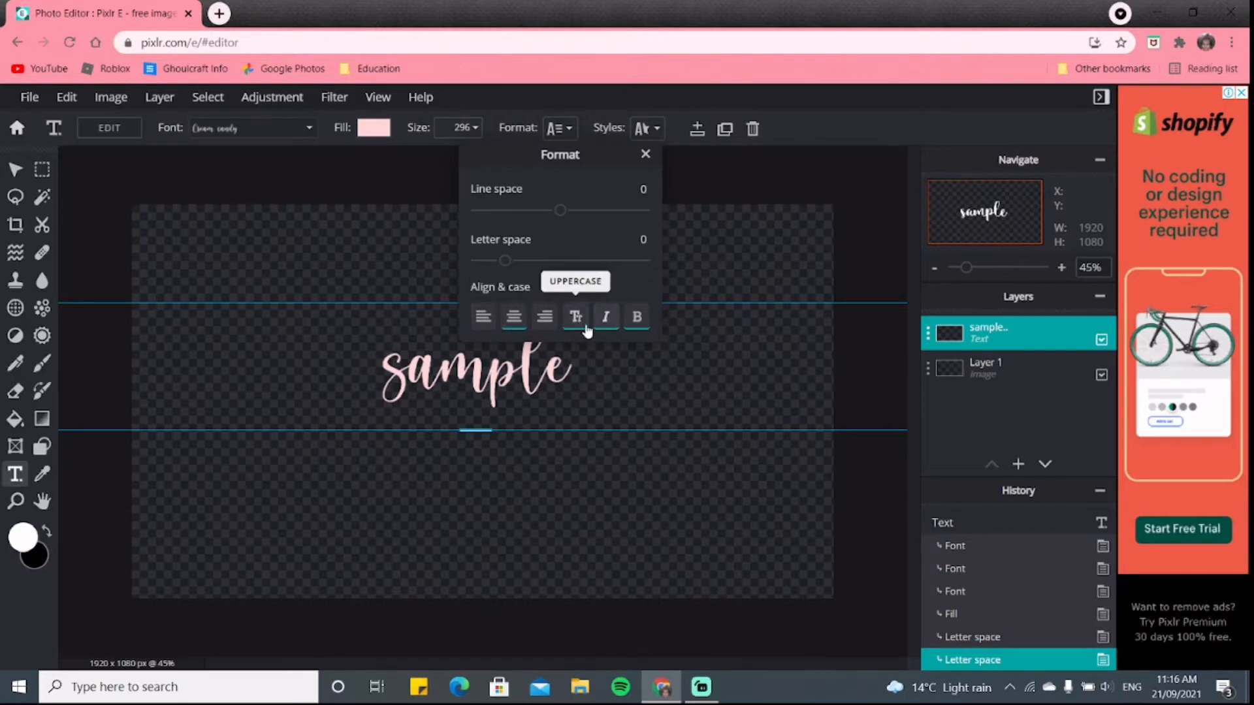
pyautogui.click(585, 329)
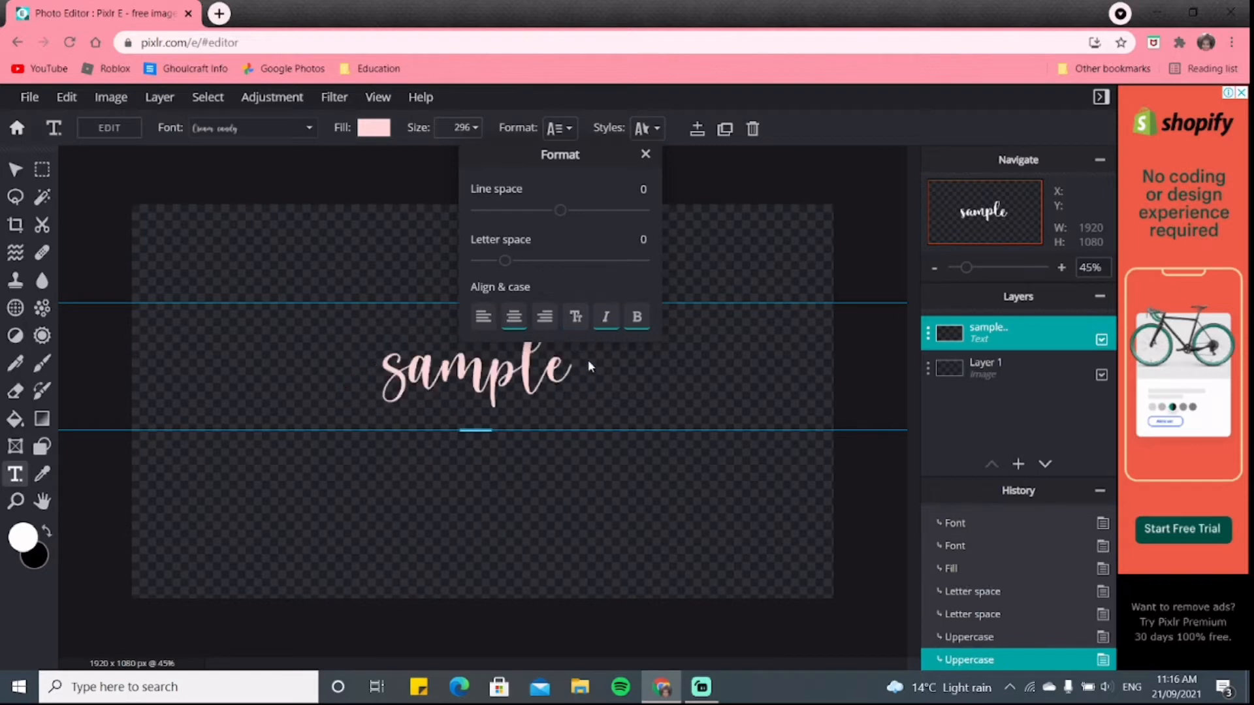
pyautogui.click(613, 318)
pyautogui.click(614, 318)
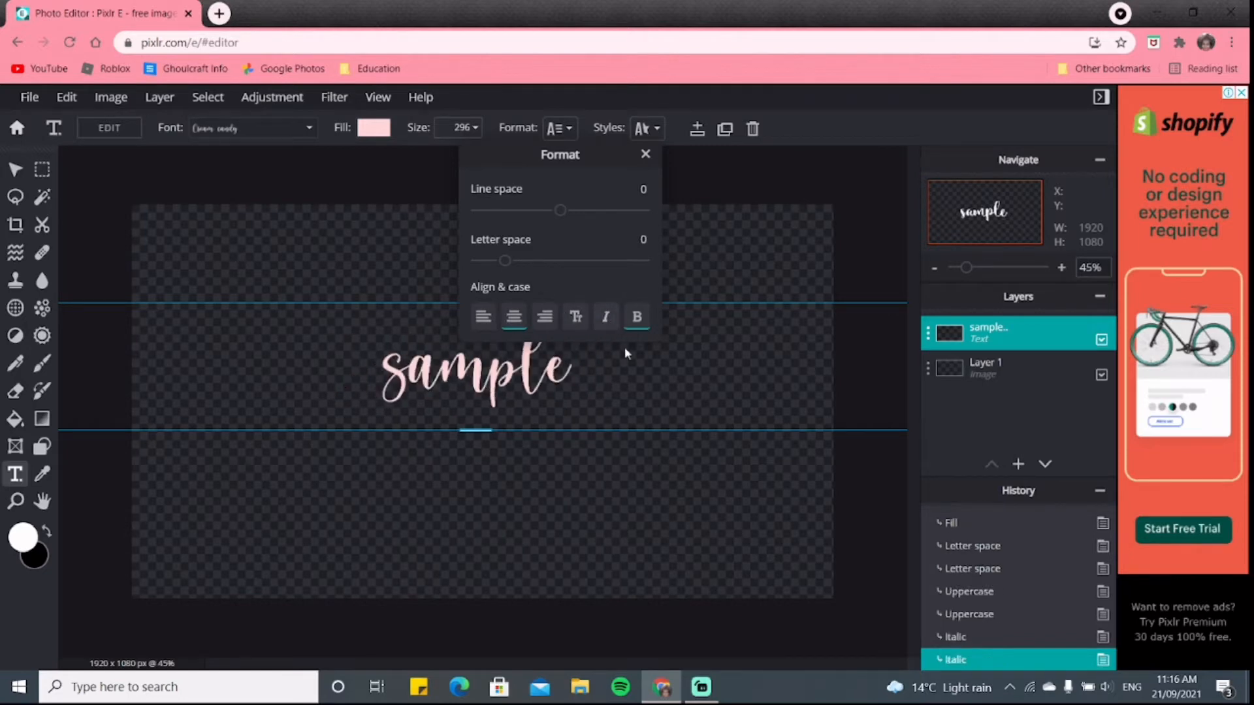
pyautogui.click(637, 318)
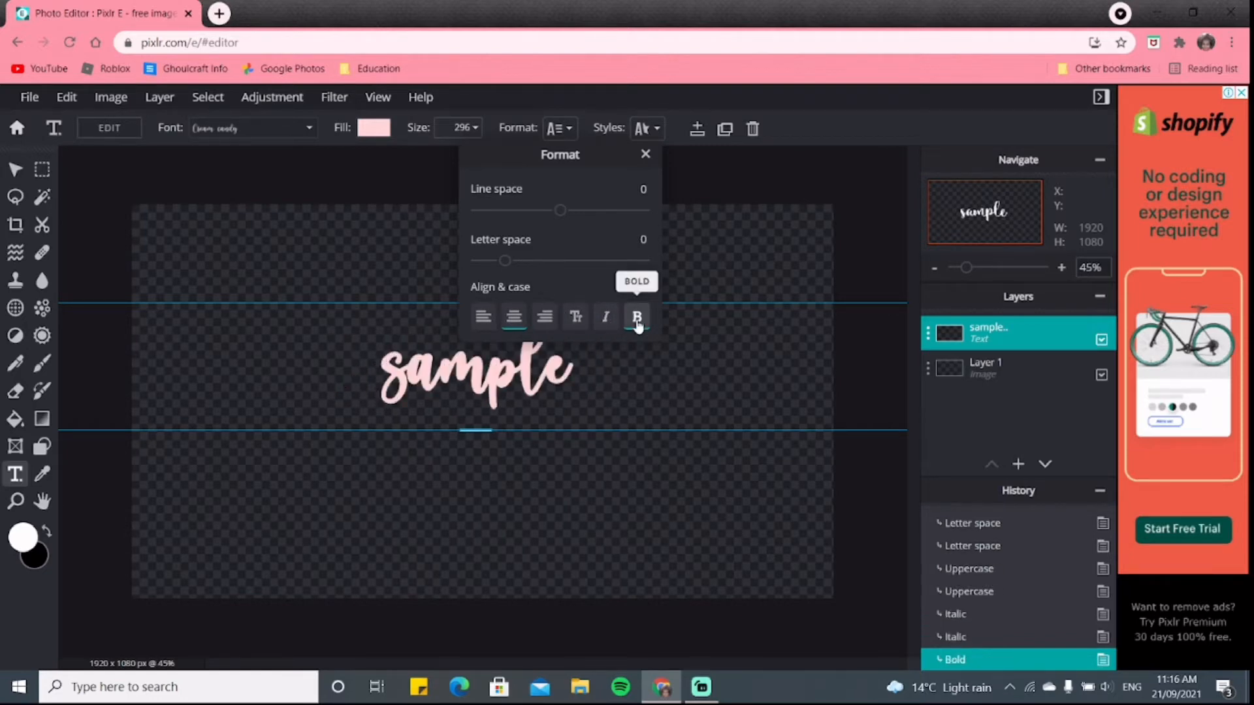
pyautogui.click(637, 321)
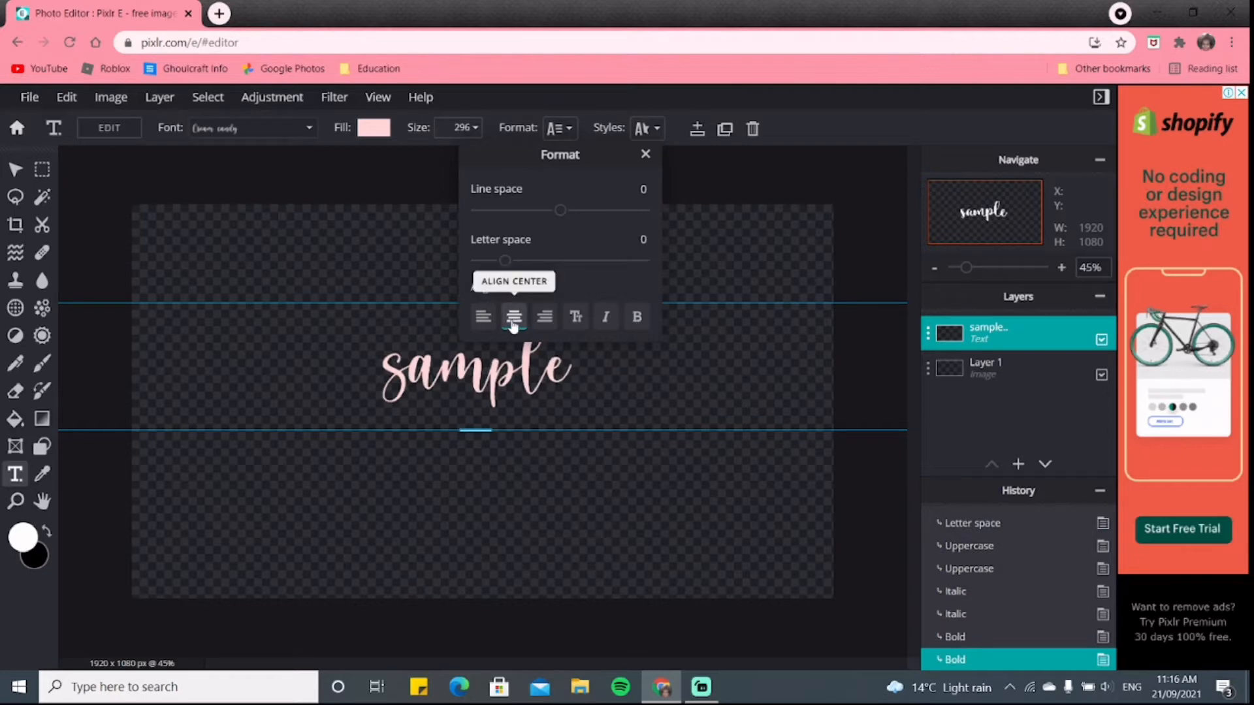
pyautogui.click(698, 391)
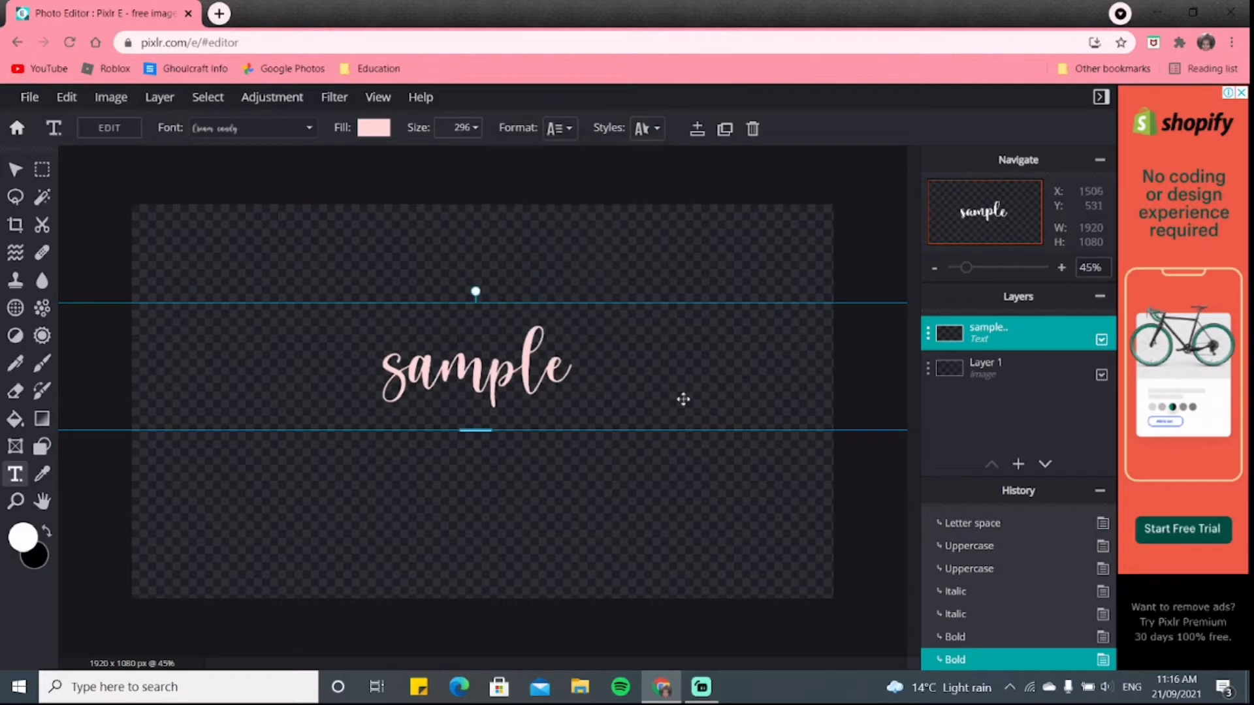
# - Try an Arc curve of -5 on the "sample" text and switch the curve style off again
pyautogui.click(646, 129)
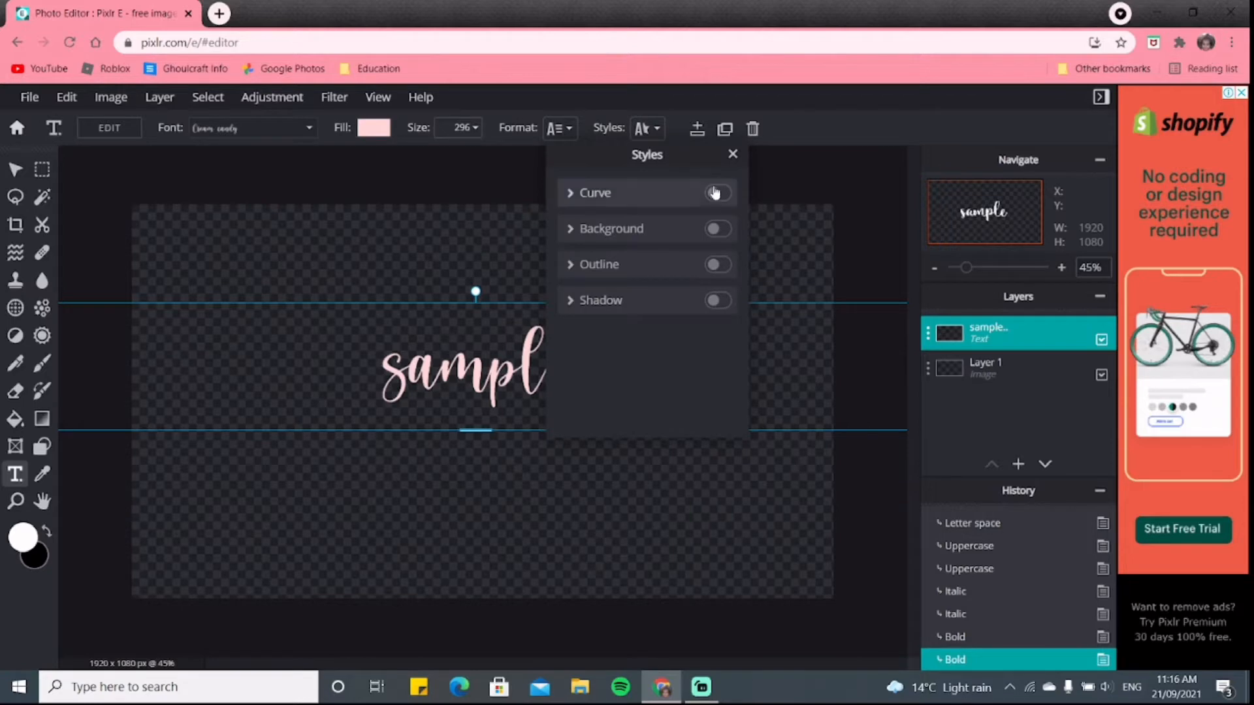
pyautogui.click(716, 192)
pyautogui.moveTo(648, 290)
pyautogui.mouseDown()
pyautogui.moveTo(706, 288)
pyautogui.moveTo(638, 289)
pyautogui.moveTo(699, 289)
pyautogui.moveTo(631, 275)
pyautogui.moveTo(643, 277)
pyautogui.mouseUp()
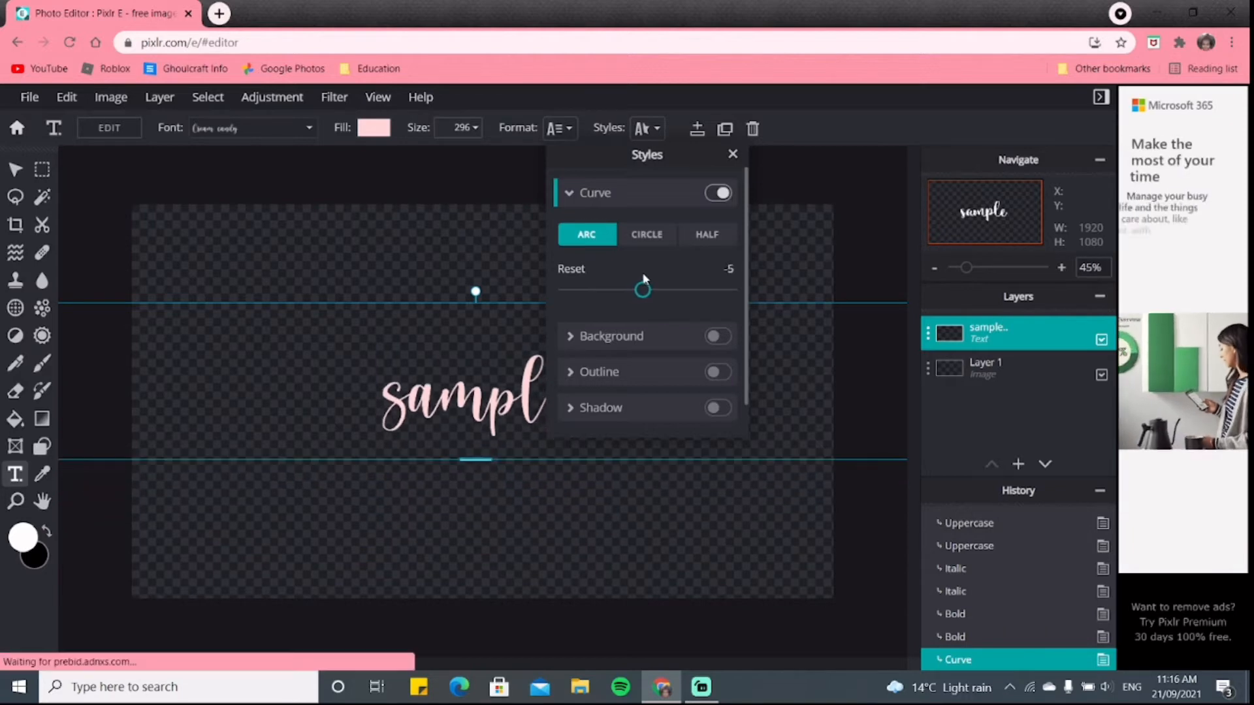
pyautogui.click(718, 192)
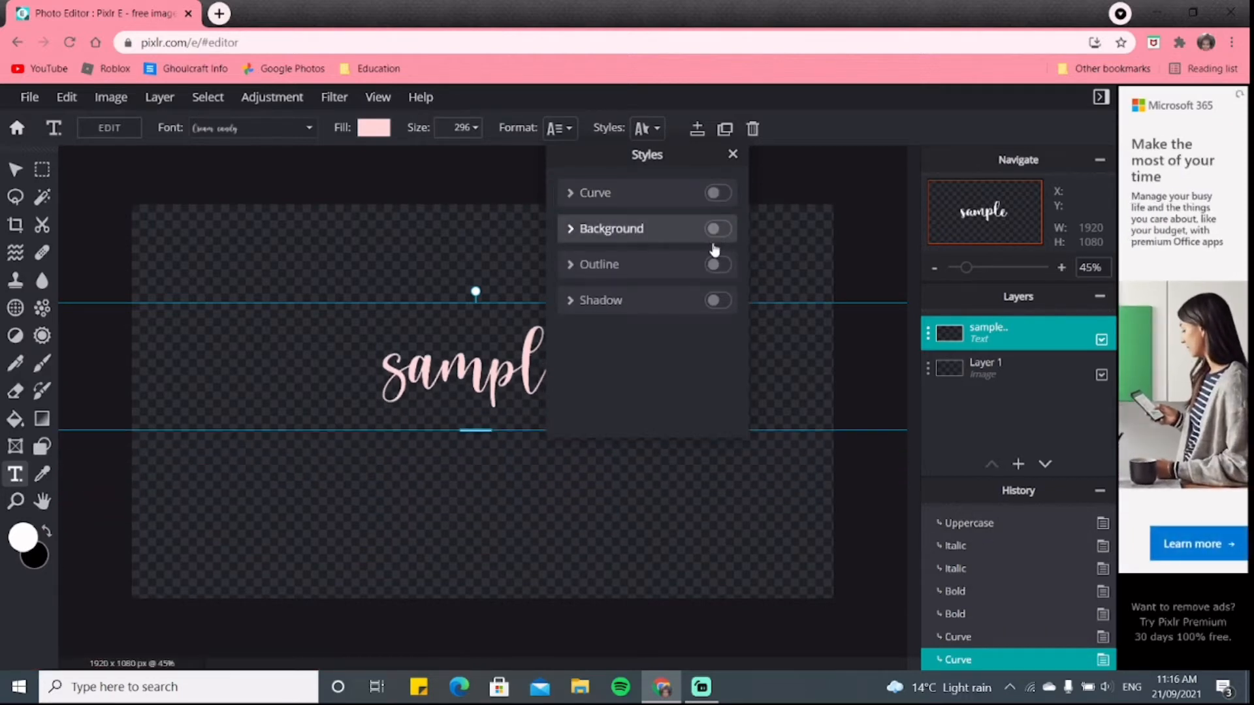
# - Try the Background style on the "sample" text and switch it off, and add a white outline with size 22
pyautogui.click(716, 230)
pyautogui.click(718, 228)
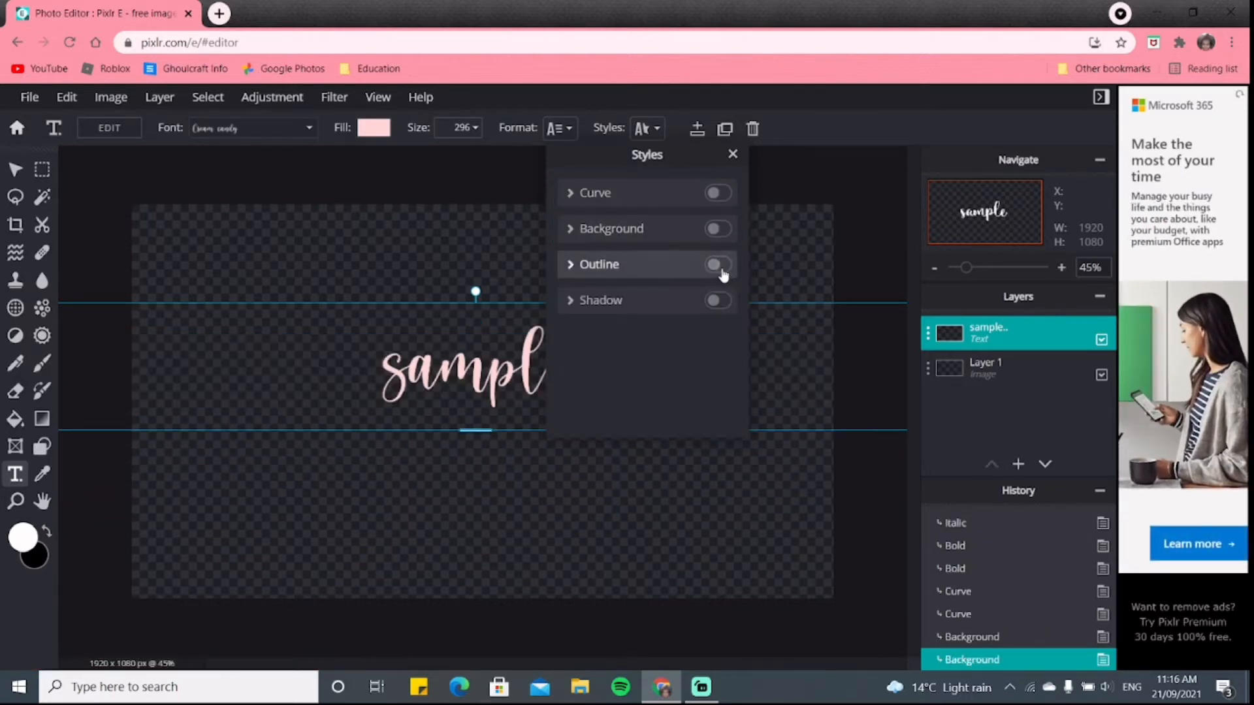
pyautogui.click(718, 264)
pyautogui.click(723, 316)
pyautogui.moveTo(553, 359); pyautogui.dragTo(384, 236)
pyautogui.click(782, 514)
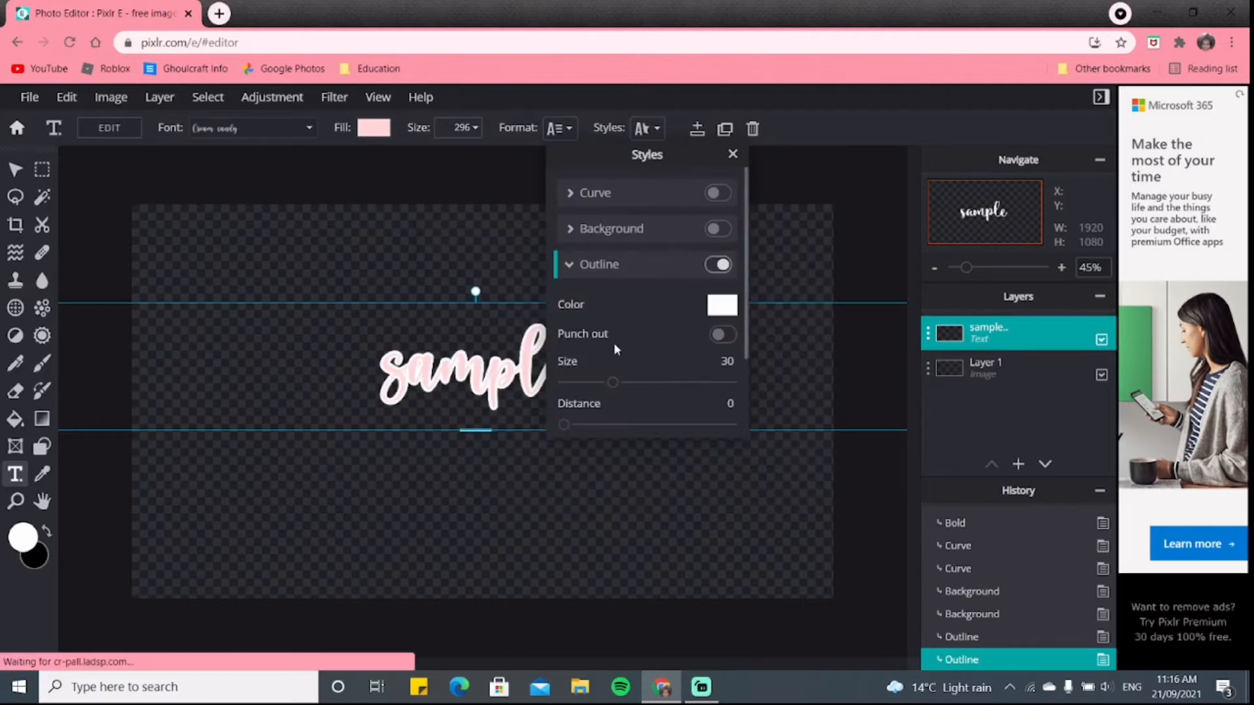
pyautogui.moveTo(612, 386); pyautogui.dragTo(601, 382)
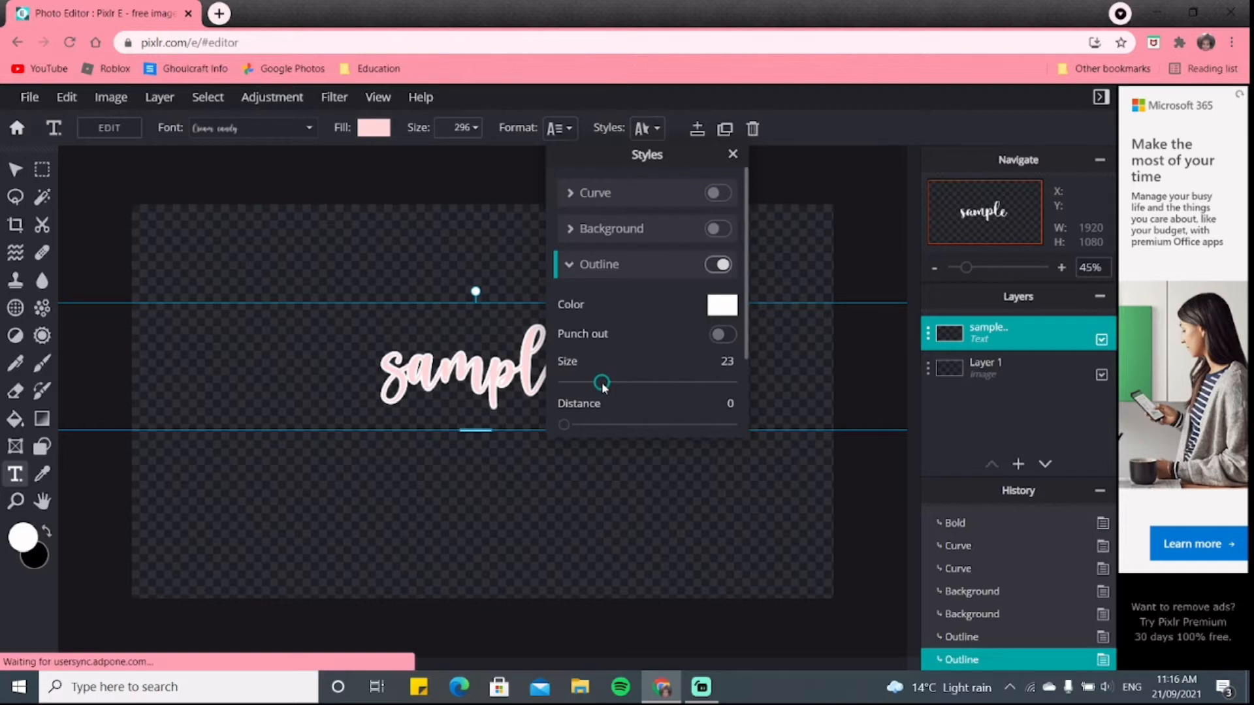
# - Enable the Shadow style on the "sample" text and set its colour to #FF7474
pyautogui.scroll(-2, 682, 346)
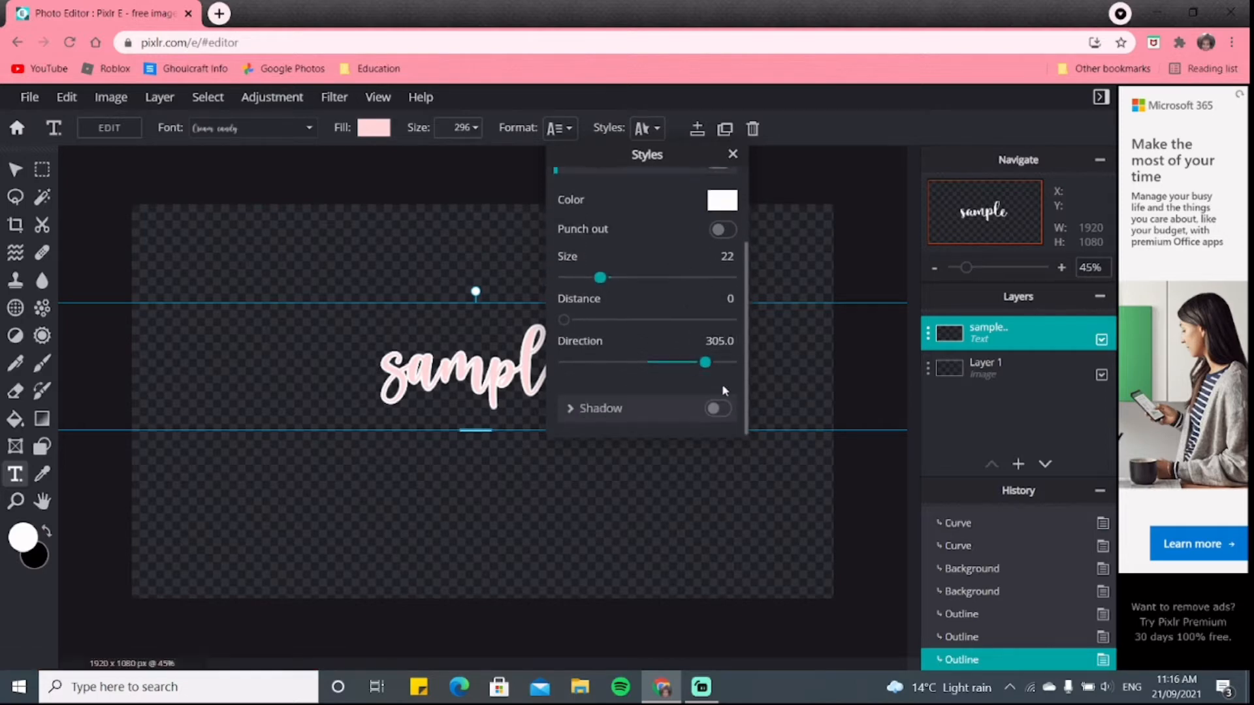
pyautogui.click(719, 406)
pyautogui.scroll(-2, 715, 376)
pyautogui.scroll(-2, 715, 375)
pyautogui.click(720, 264)
pyautogui.moveTo(493, 356); pyautogui.dragTo(568, 233)
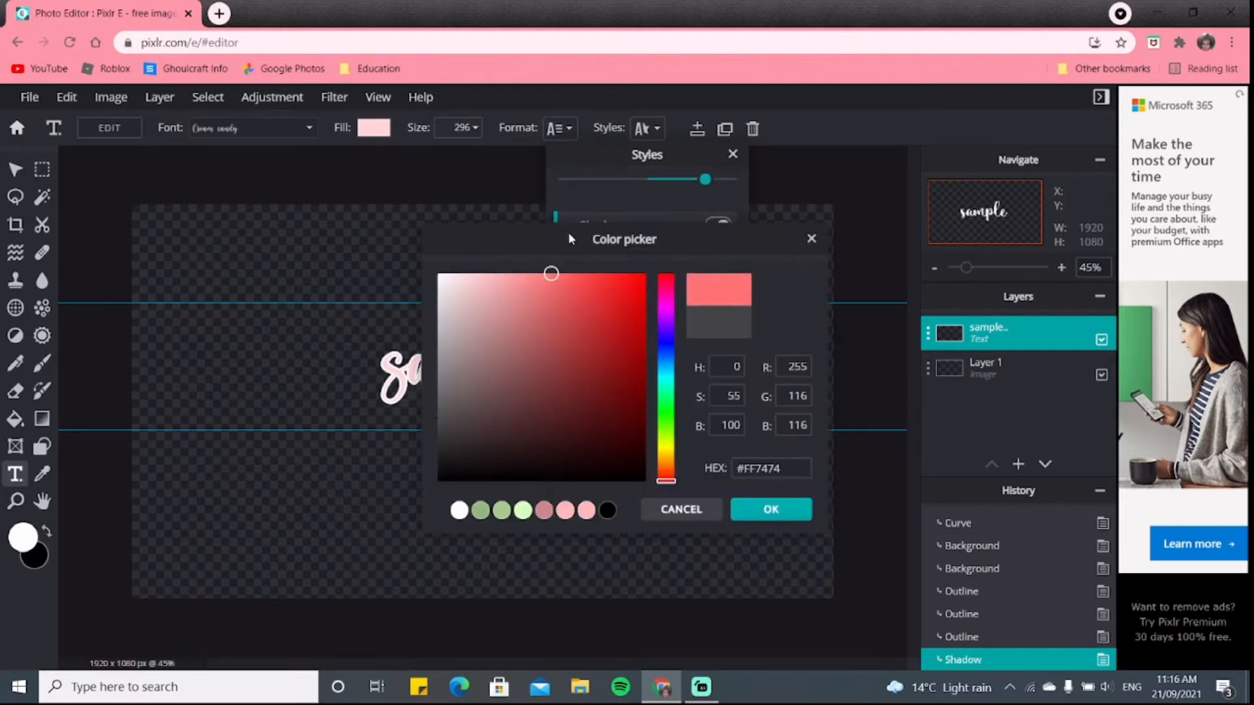
pyautogui.click(764, 510)
# - Set the text shadow's opacity to 22 and its colour to black
pyautogui.moveTo(617, 318); pyautogui.dragTo(553, 321)
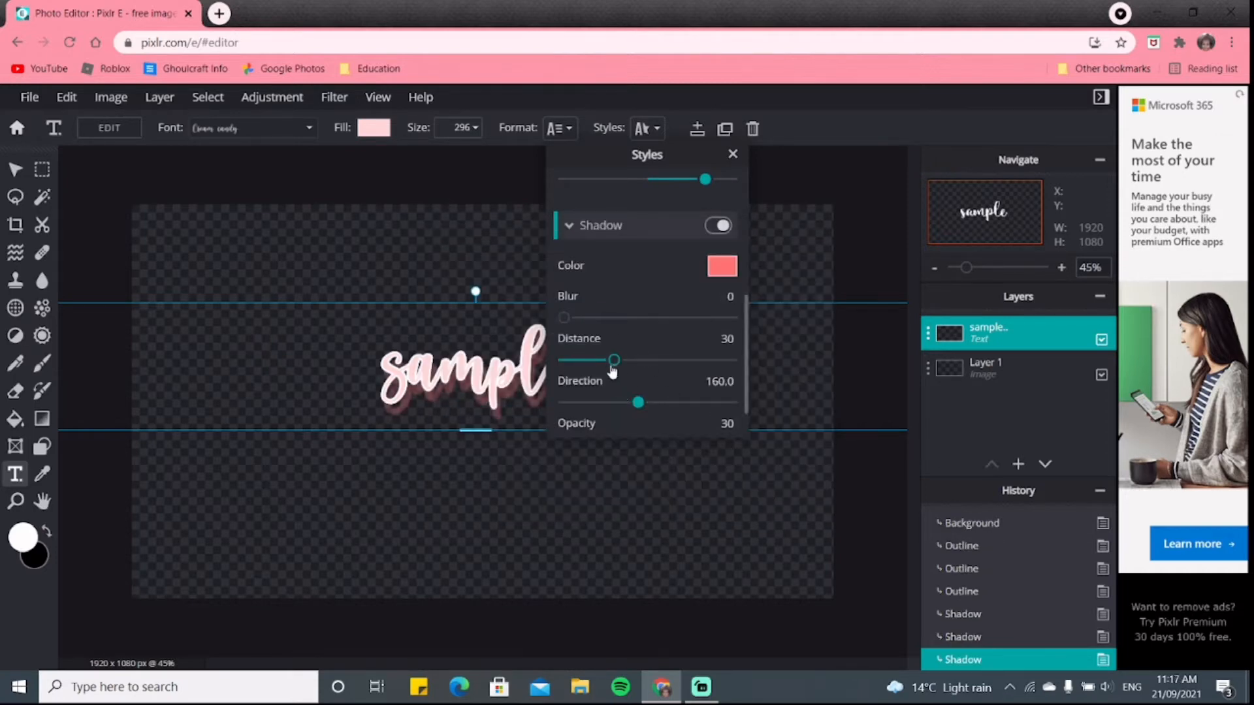
pyautogui.scroll(-1, 655, 407)
pyautogui.moveTo(613, 399); pyautogui.dragTo(599, 401)
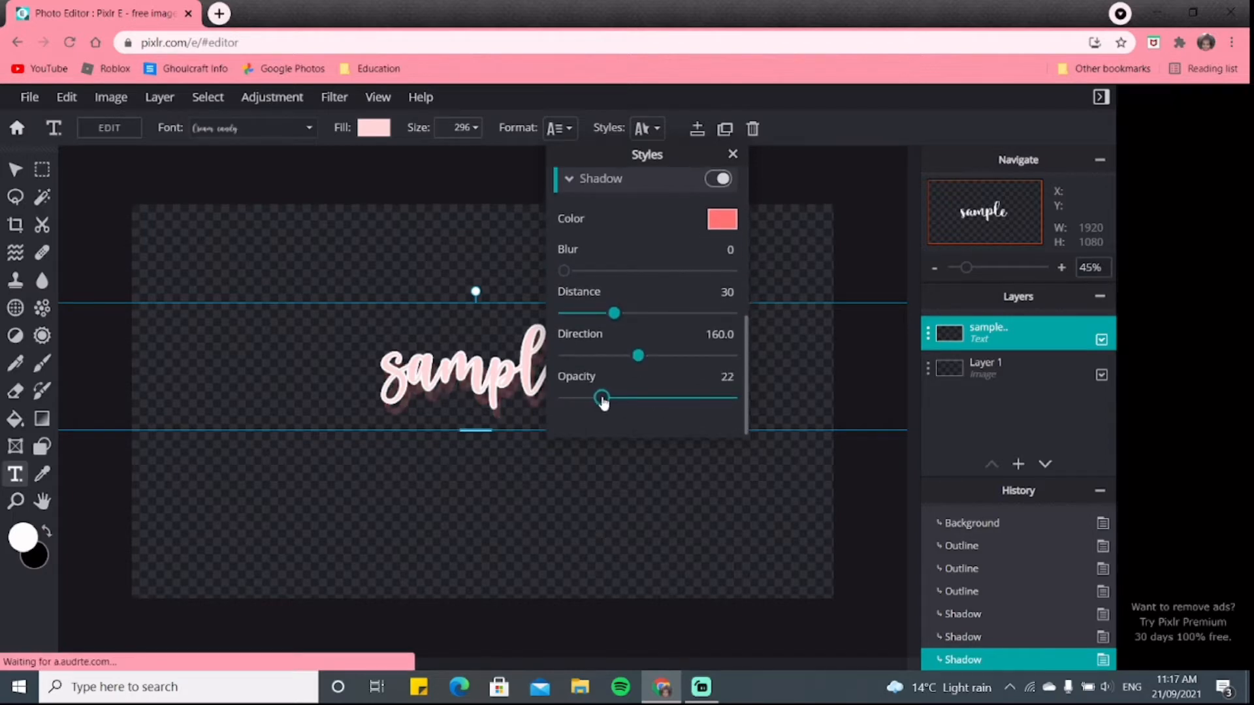
pyautogui.click(722, 219)
pyautogui.moveTo(487, 383)
pyautogui.mouseDown()
pyautogui.moveTo(428, 462)
pyautogui.moveTo(734, 485)
pyautogui.moveTo(580, 468)
pyautogui.moveTo(716, 493)
pyautogui.moveTo(617, 465)
pyautogui.moveTo(718, 507)
pyautogui.moveTo(633, 480)
pyautogui.mouseUp()
pyautogui.click(771, 509)
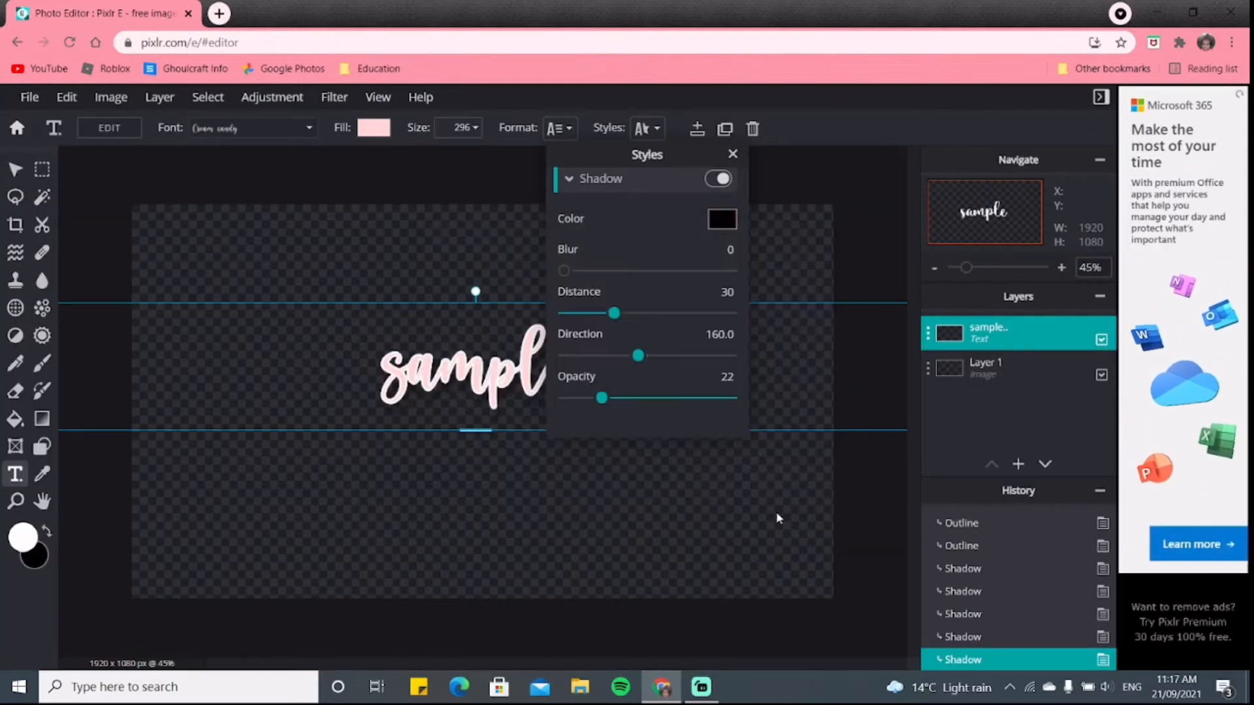
pyautogui.click(721, 536)
# - Set the text shadow's direction to 116.8, its opacity to 61 and its distance to 18
pyautogui.click(655, 129)
pyautogui.scroll(-5, 653, 366)
pyautogui.moveTo(618, 357); pyautogui.dragTo(633, 356)
pyautogui.moveTo(606, 400); pyautogui.dragTo(667, 400)
pyautogui.moveTo(634, 356)
pyautogui.mouseDown()
pyautogui.moveTo(667, 356)
pyautogui.moveTo(615, 356)
pyautogui.moveTo(625, 356)
pyautogui.moveTo(593, 314)
pyautogui.moveTo(621, 314)
pyautogui.moveTo(641, 336)
pyautogui.moveTo(725, 335)
pyautogui.moveTo(613, 346)
pyautogui.mouseUp()
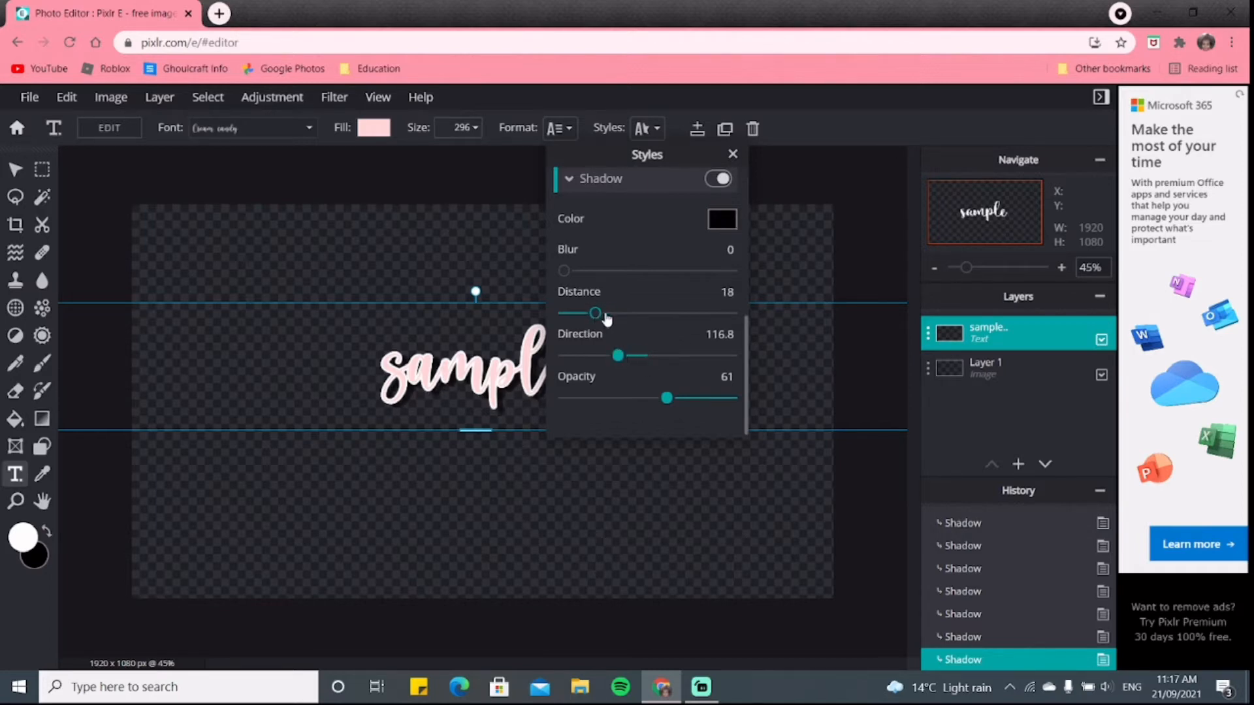
# - Set the text shadow's colour to #FF8D8D and its opacity to 54
pyautogui.click(722, 219)
pyautogui.click(527, 268)
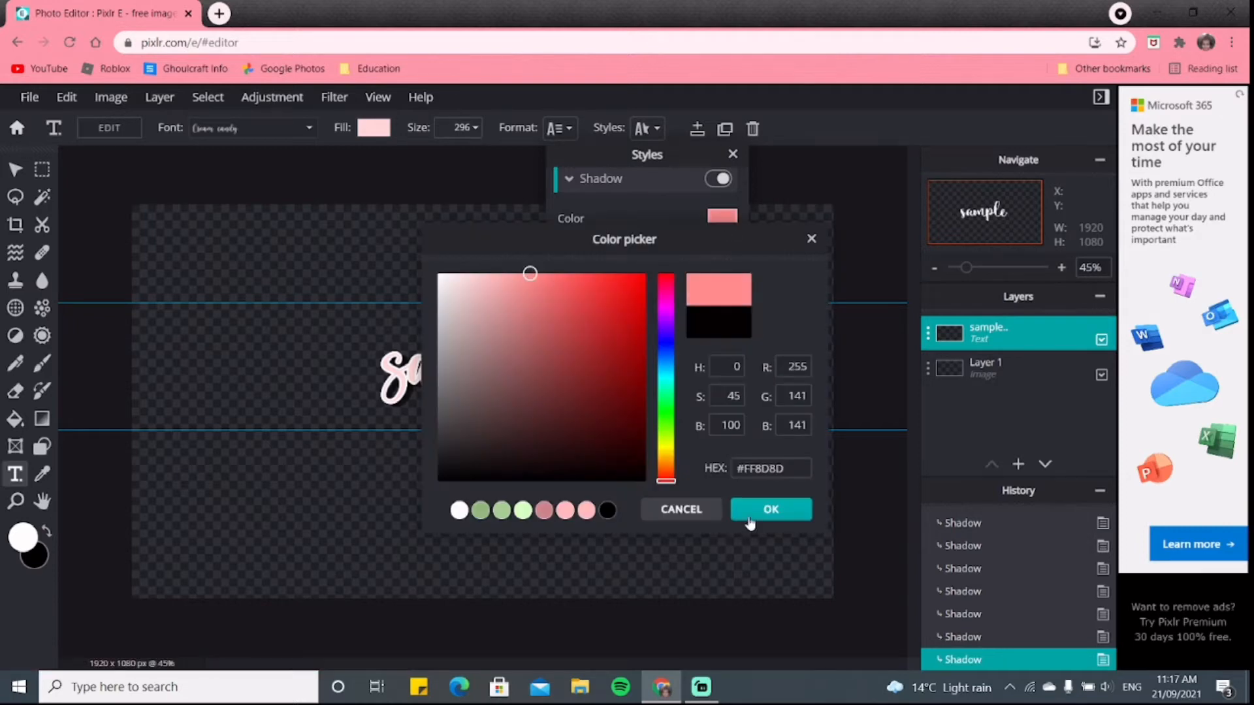
pyautogui.click(769, 509)
pyautogui.moveTo(666, 398)
pyautogui.mouseDown()
pyautogui.moveTo(761, 403)
pyautogui.moveTo(655, 406)
pyautogui.mouseUp()
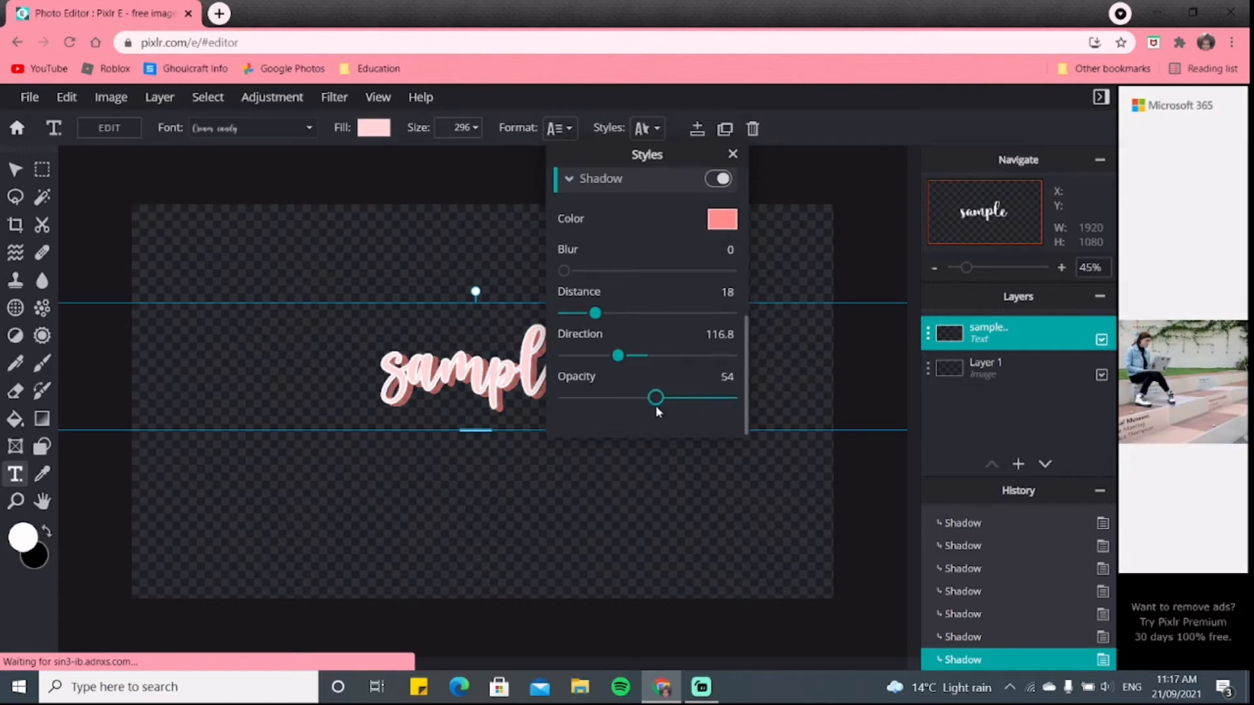
# - Return the text shadow's colour to black and increase its distance beyond 18
pyautogui.click(722, 219)
pyautogui.click(481, 390)
pyautogui.click(607, 510)
pyautogui.click(735, 515)
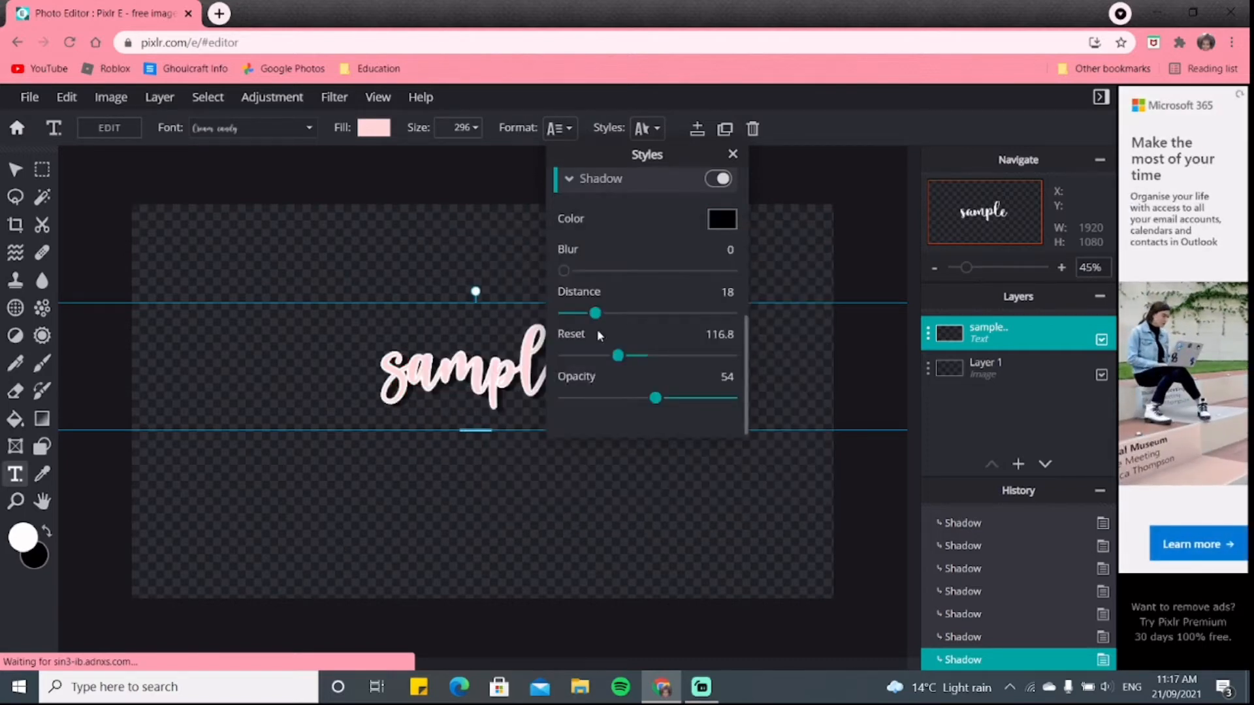
pyautogui.moveTo(582, 316); pyautogui.dragTo(619, 316)
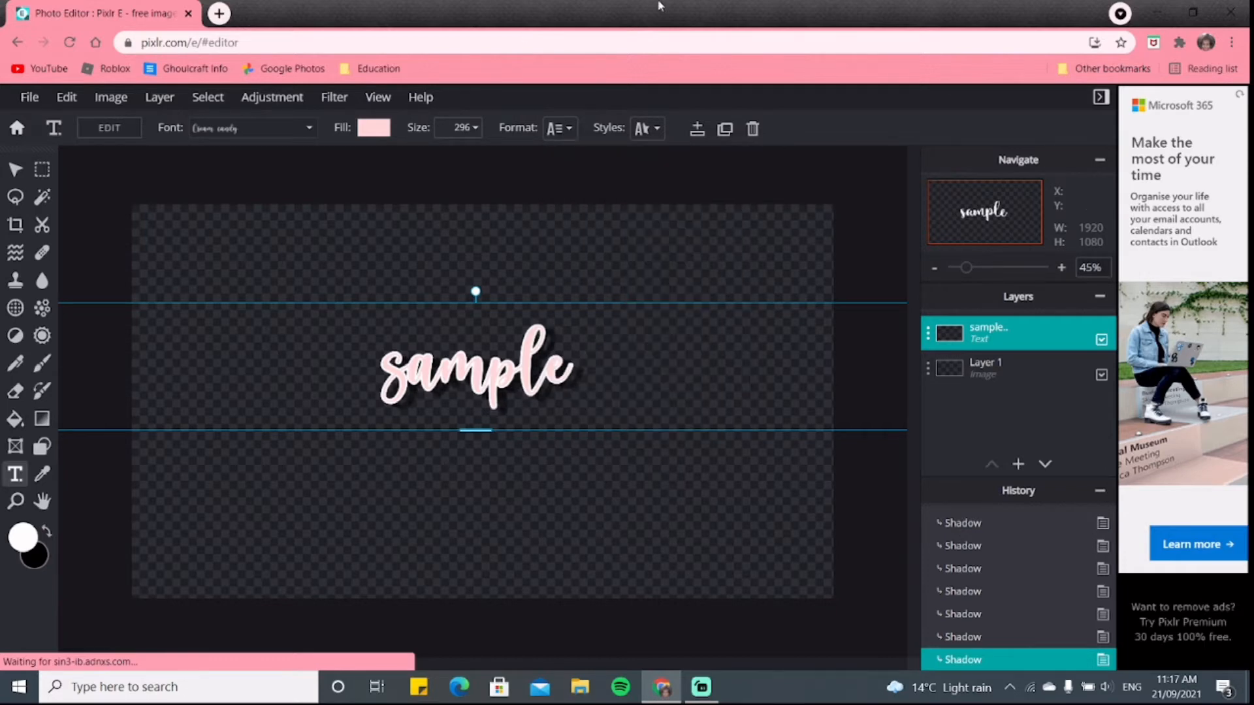
pyautogui.scroll(5, 518, 423)
pyautogui.scroll(-4, 246, 235)
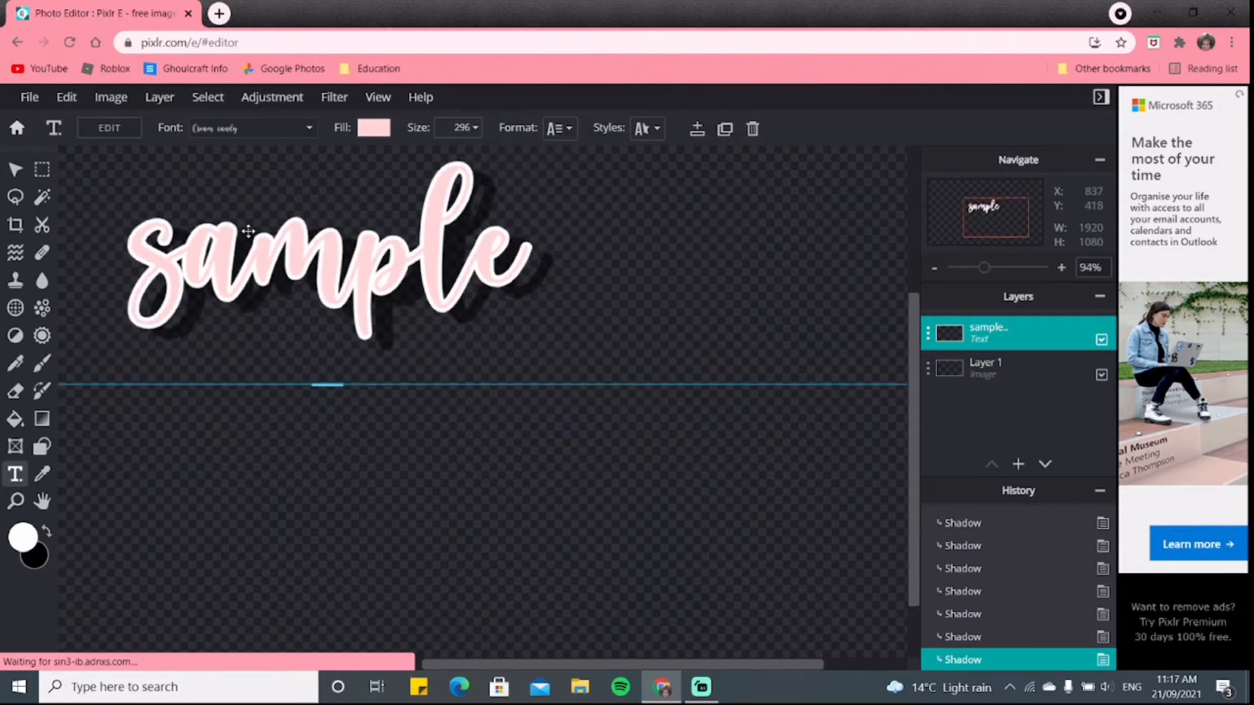
pyautogui.scroll(-3, 324, 352)
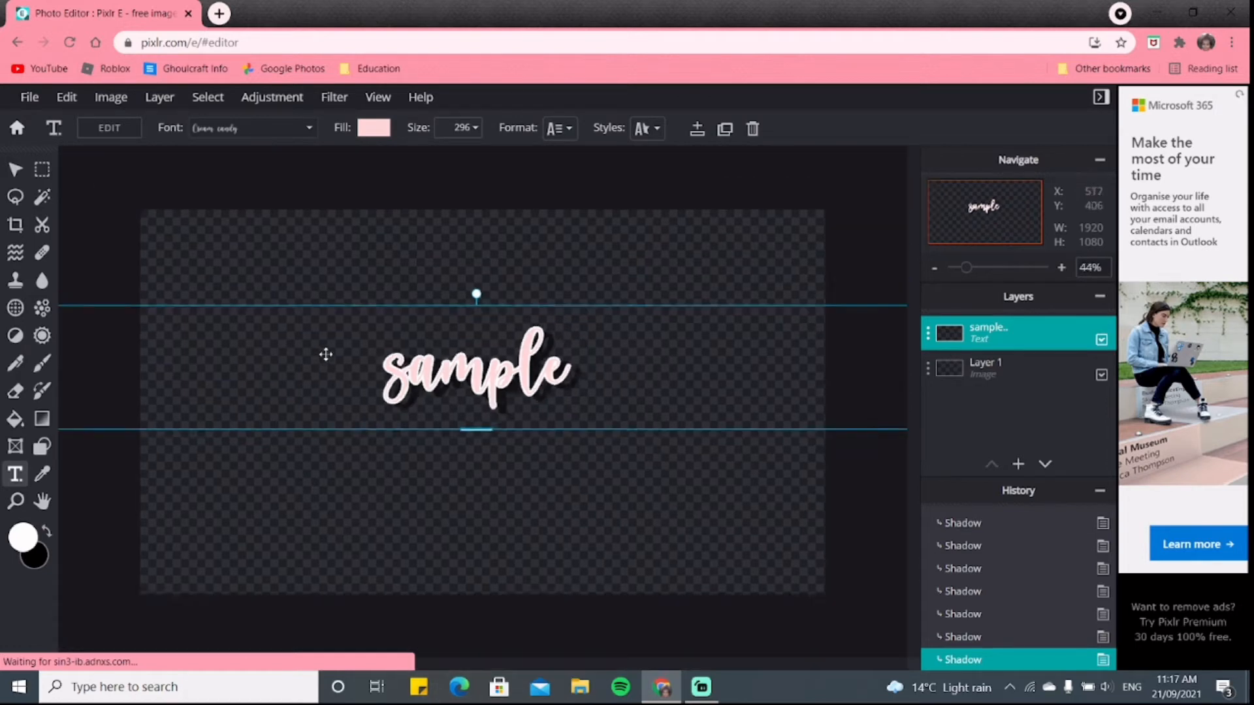
pyautogui.scroll(5, 391, 294)
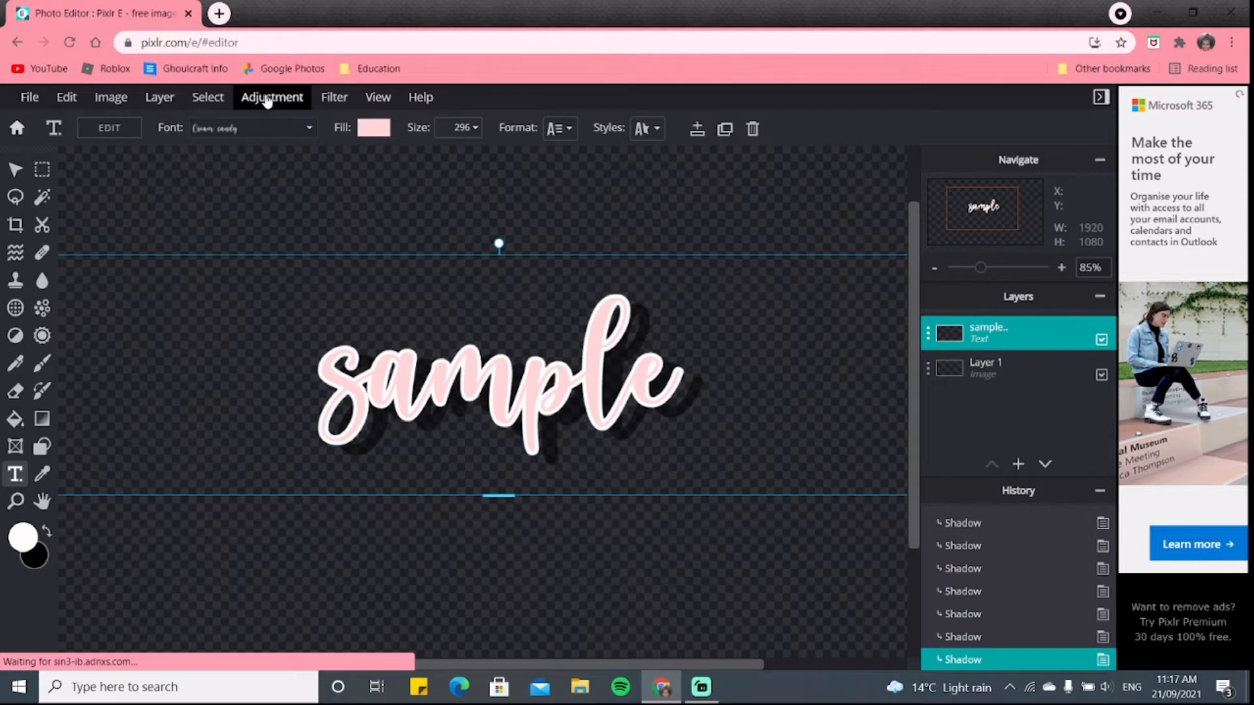
pyautogui.click(334, 97)
pyautogui.moveTo(424, 154)
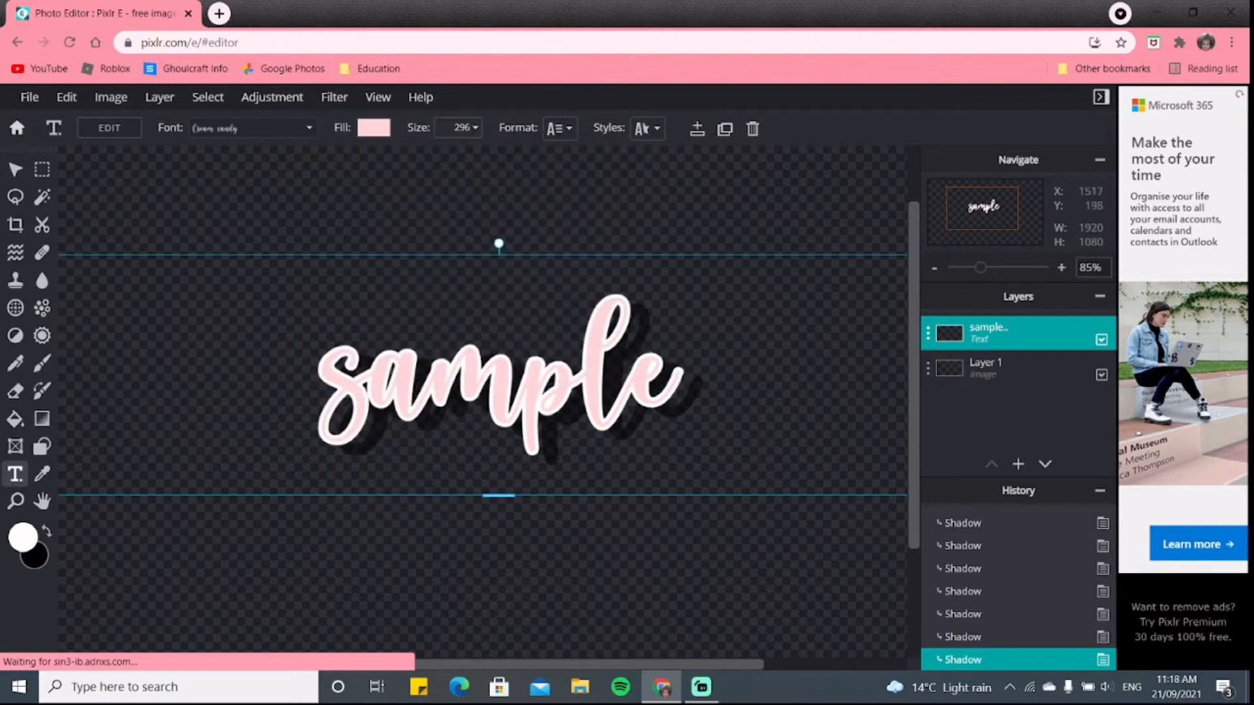
# - Add an empty layer and place it directly below the "sample" text layer
pyautogui.click(1019, 464)
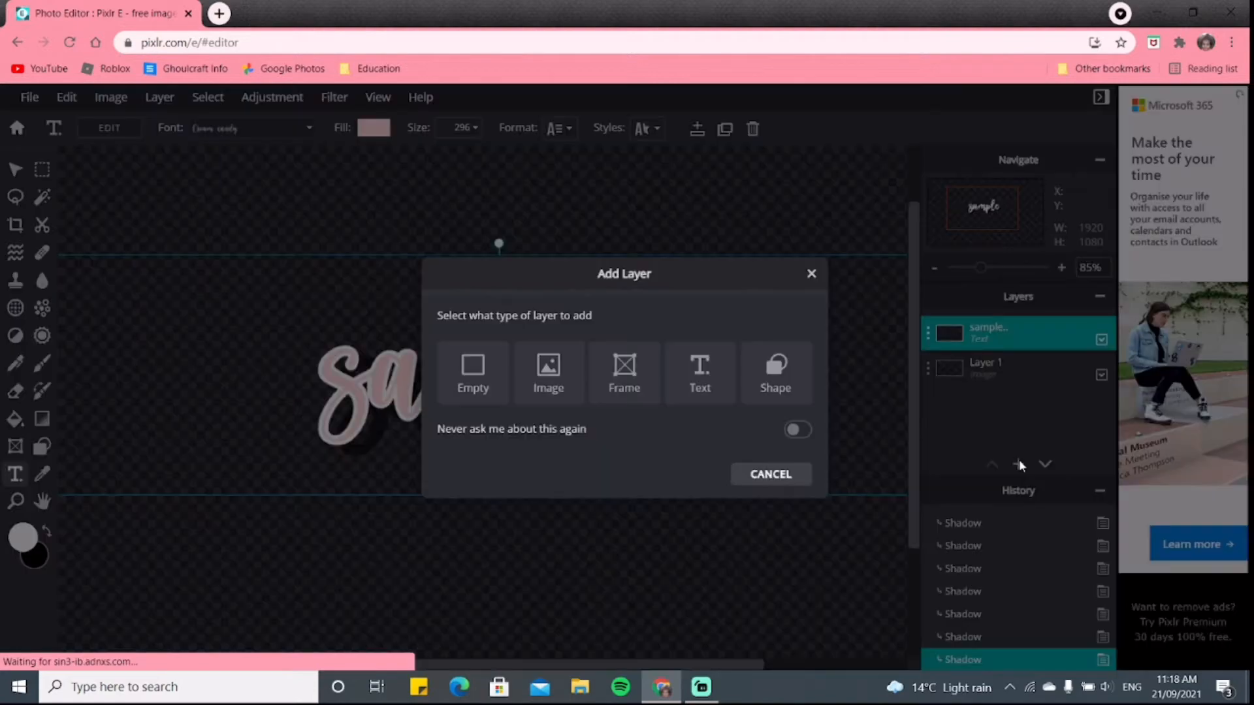
pyautogui.click(498, 400)
pyautogui.moveTo(973, 369); pyautogui.dragTo(971, 334)
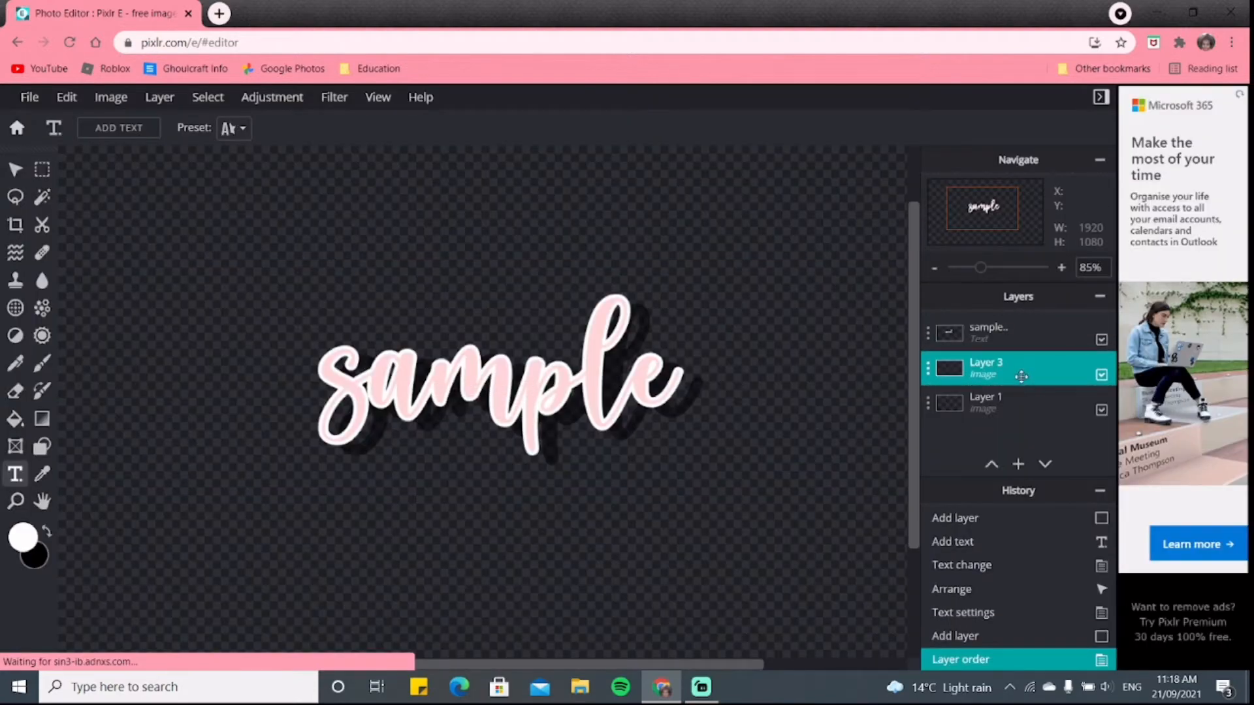
# - Merge the "sample" text layer down into the empty layer beneath it
pyautogui.click(971, 334)
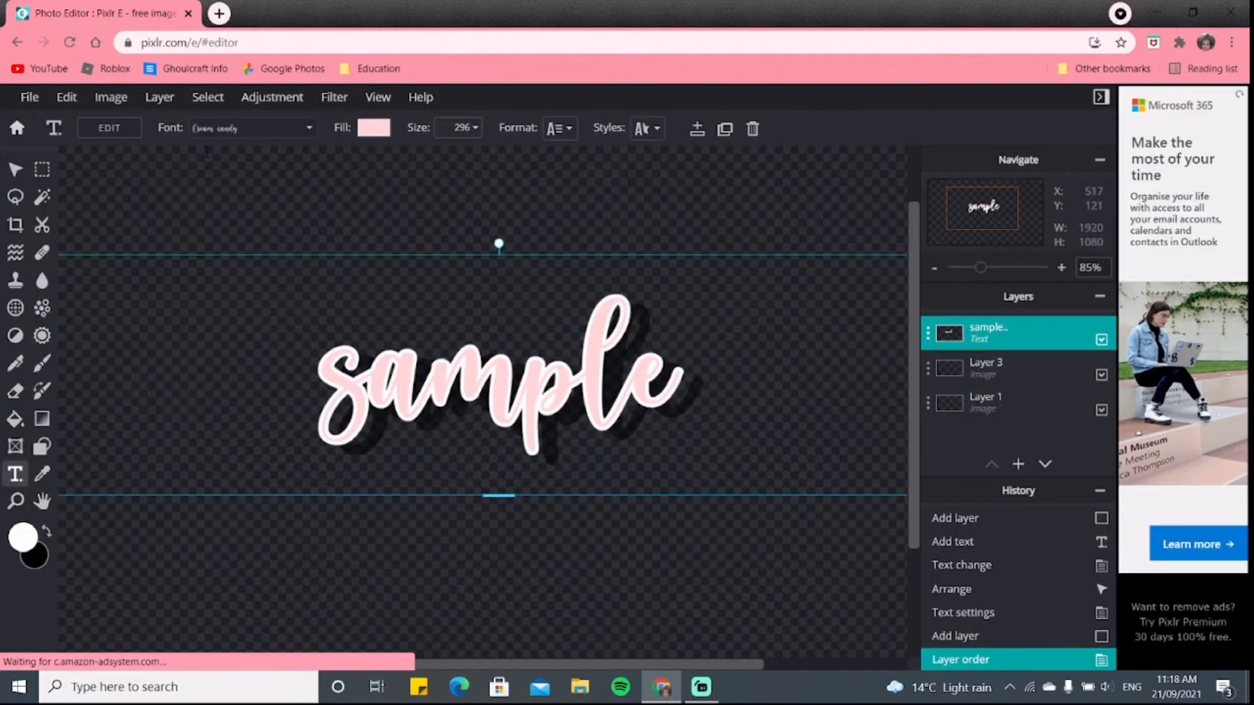
pyautogui.click(928, 334)
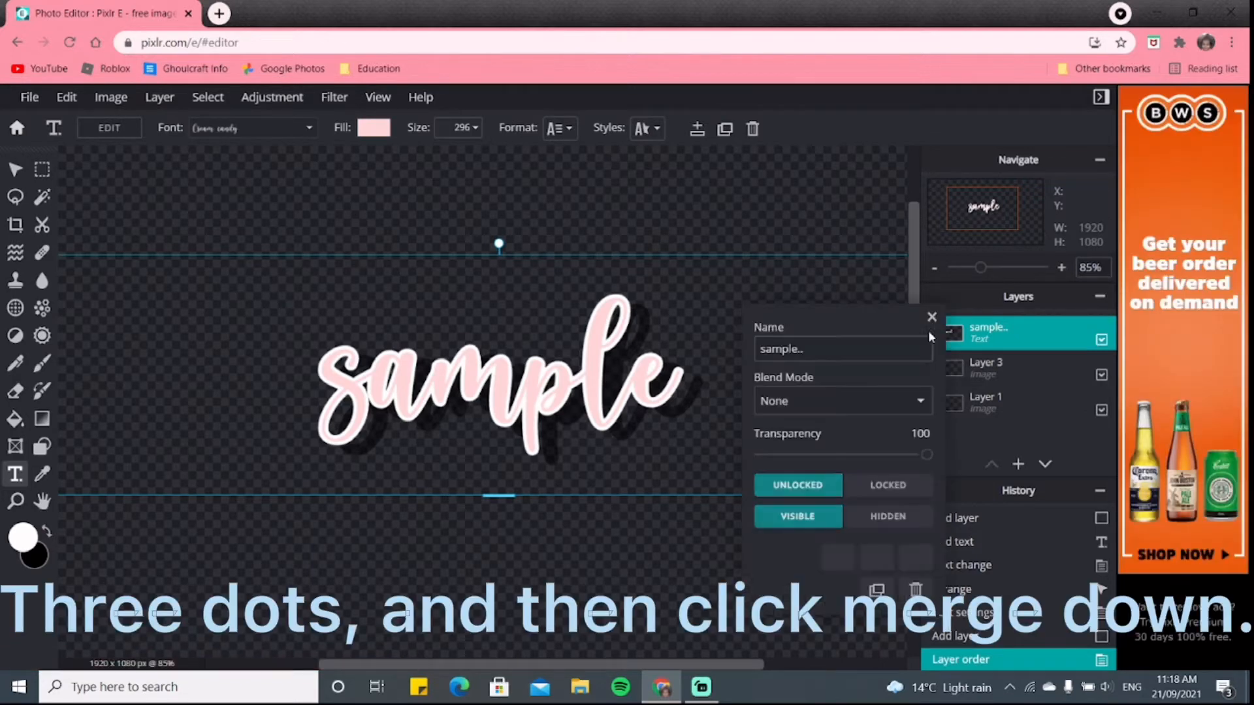
pyautogui.click(837, 558)
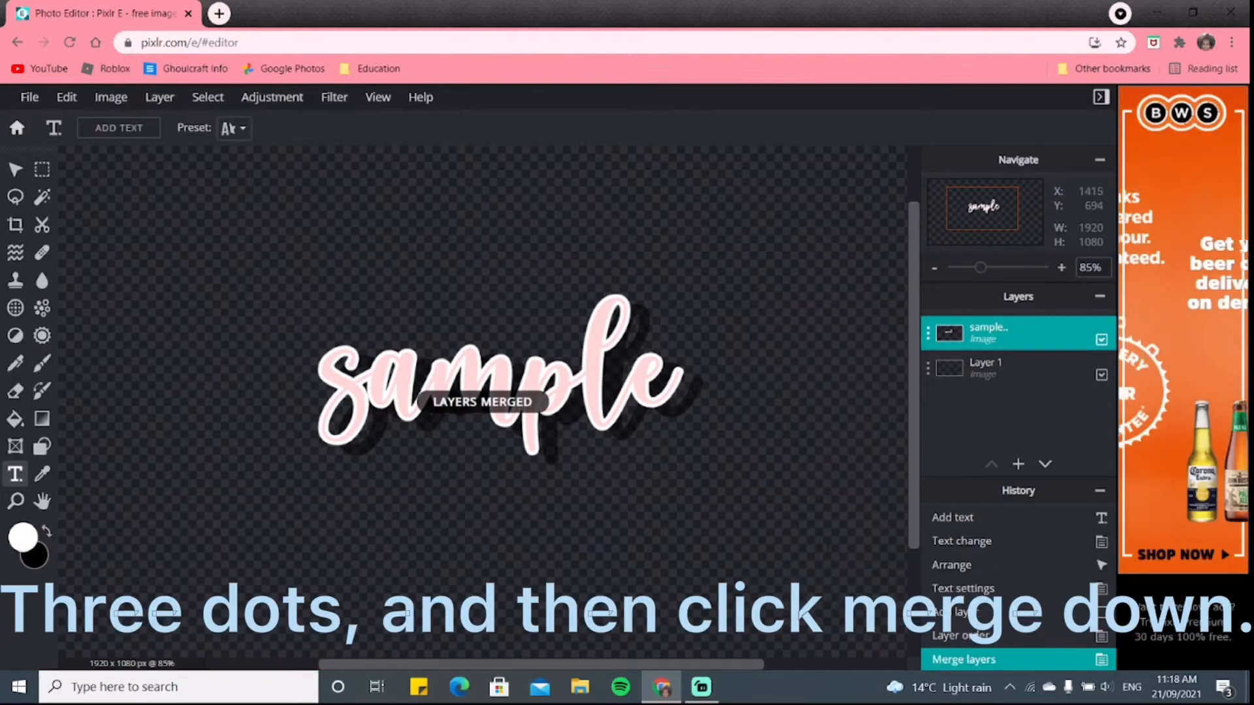
# - Apply the Blur filter with an amount of 6 to the merged "sample" layer
pyautogui.click(348, 101)
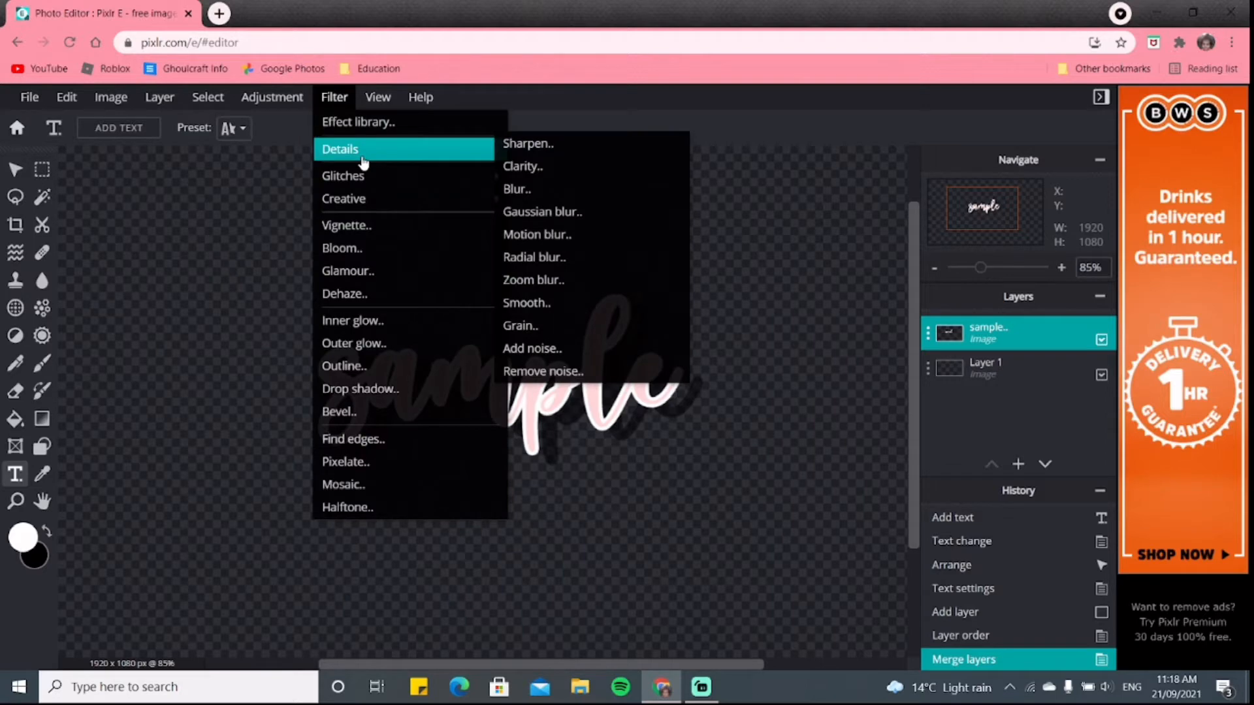
pyautogui.scroll(-4, 494, 383)
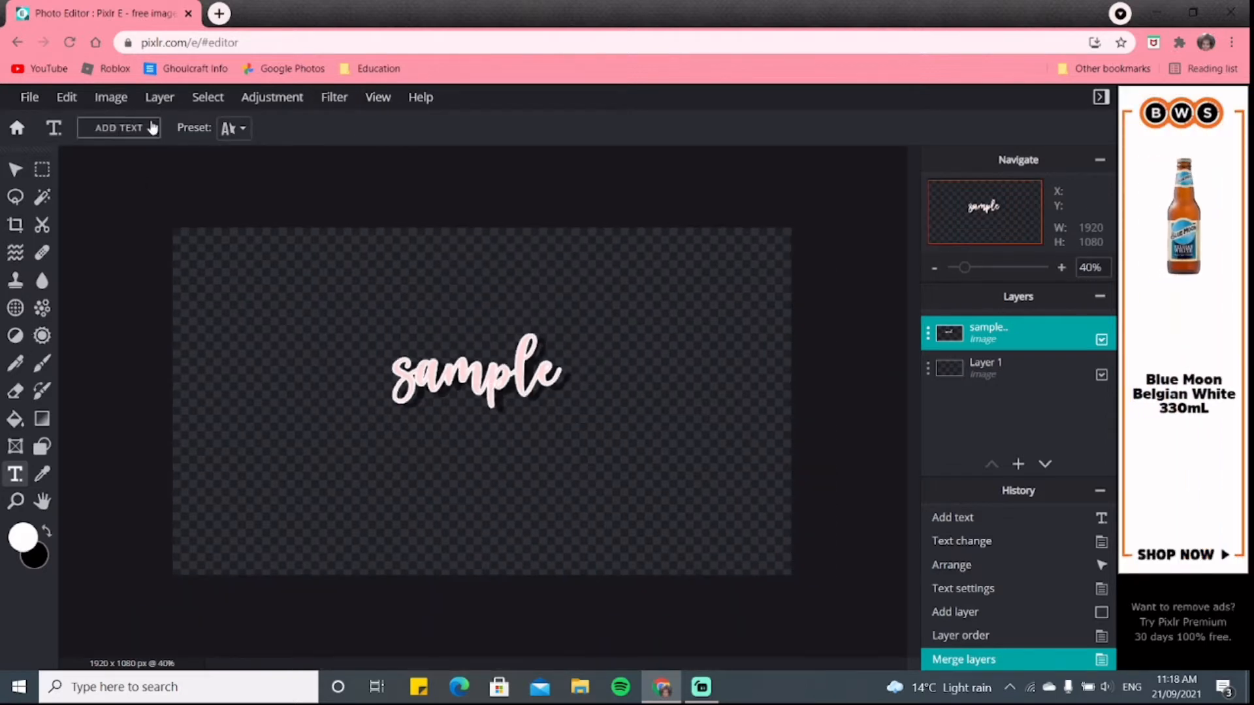
pyautogui.scroll(4, 433, 369)
pyautogui.scroll(3, 495, 237)
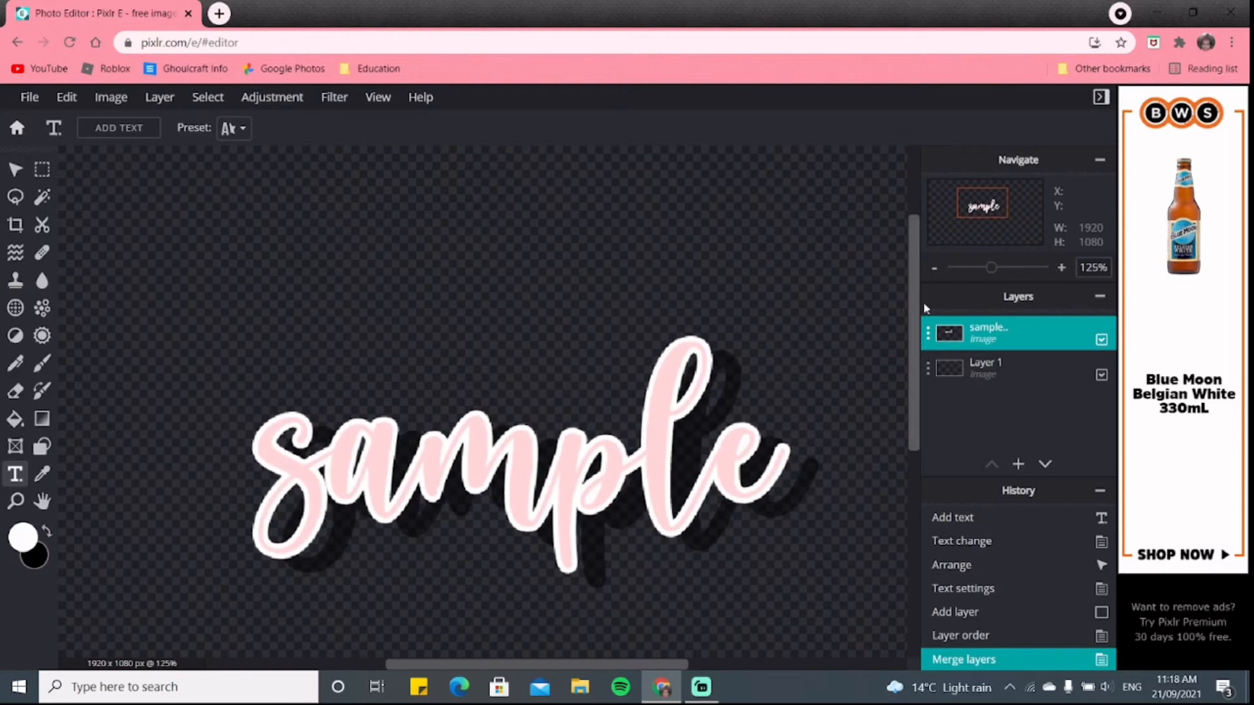
pyautogui.click(335, 98)
pyautogui.moveTo(344, 162)
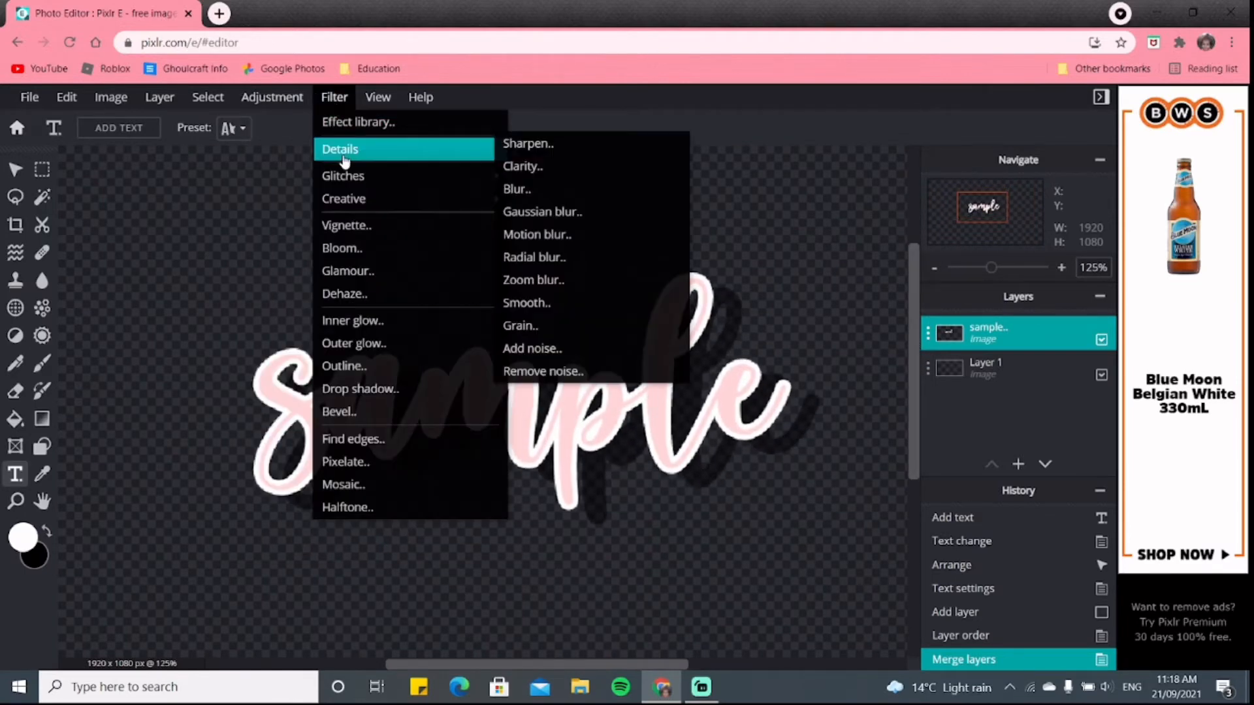
pyautogui.click(553, 190)
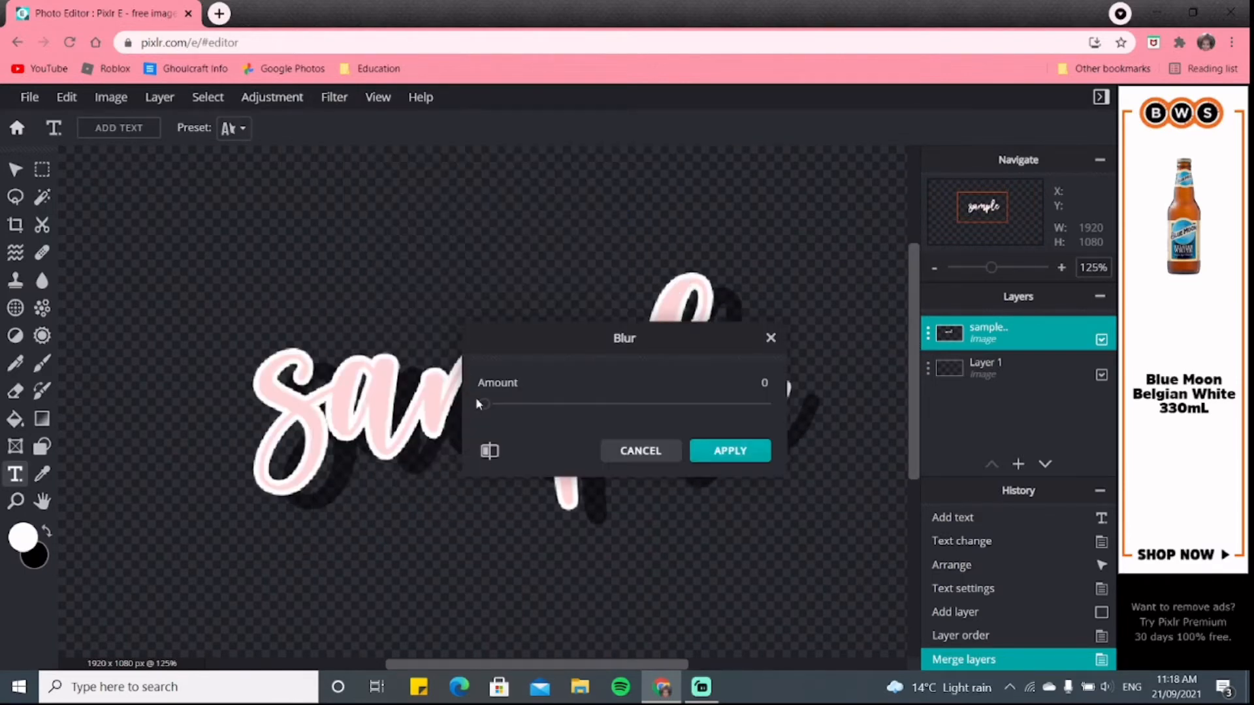
pyautogui.moveTo(493, 405)
pyautogui.mouseDown()
pyautogui.moveTo(517, 405)
pyautogui.moveTo(504, 409)
pyautogui.mouseUp()
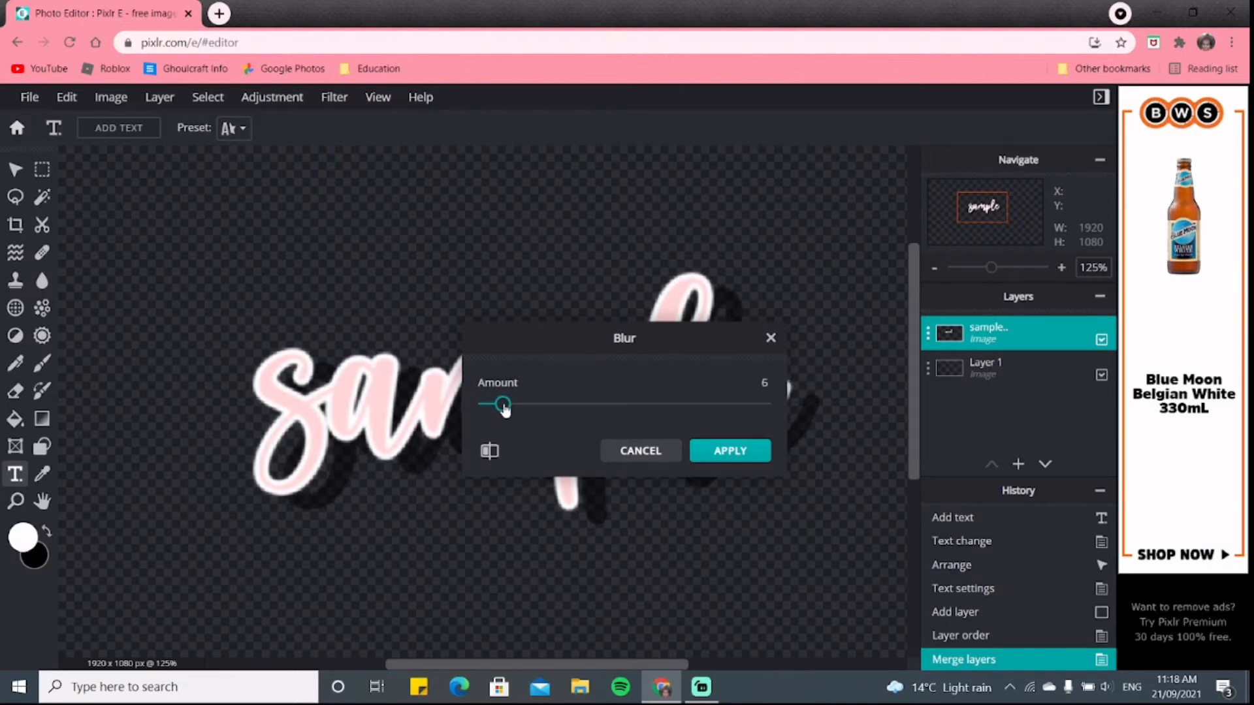
pyautogui.click(734, 456)
# - Apply the Clarity filter with an amount of 100 to the "sample" layer
pyautogui.click(333, 97)
pyautogui.moveTo(356, 151)
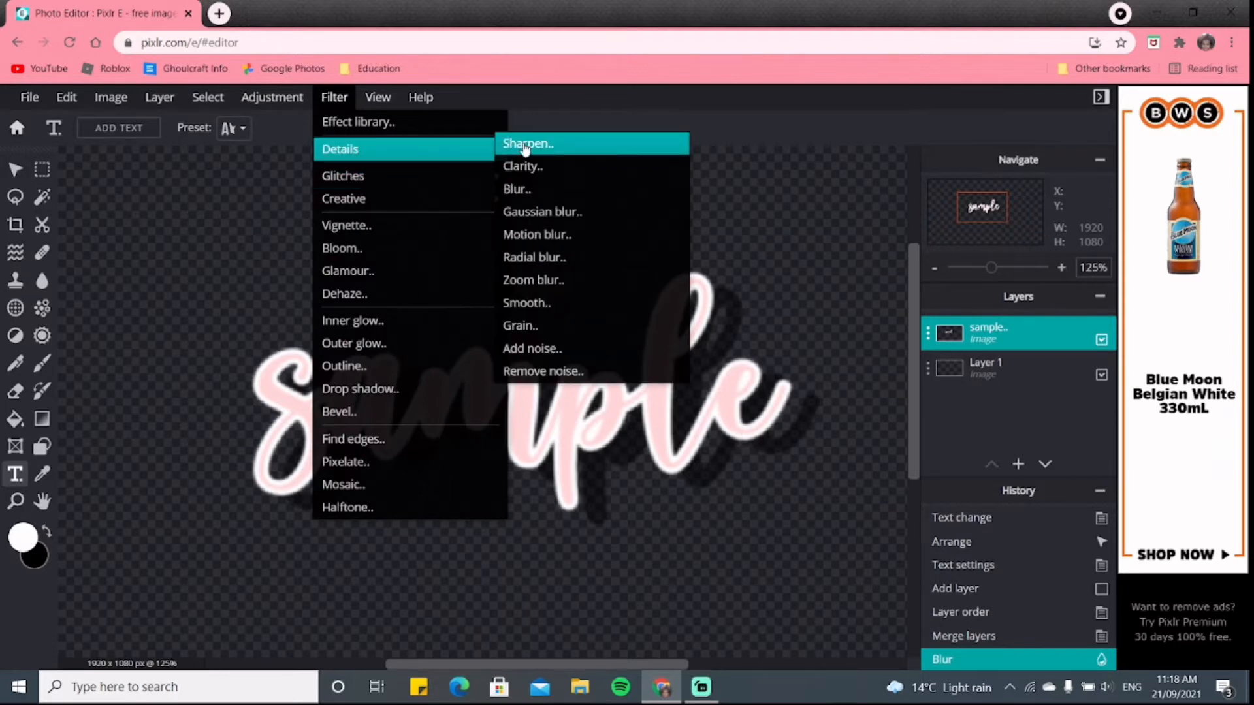
pyautogui.click(522, 166)
pyautogui.moveTo(624, 404); pyautogui.dragTo(813, 401)
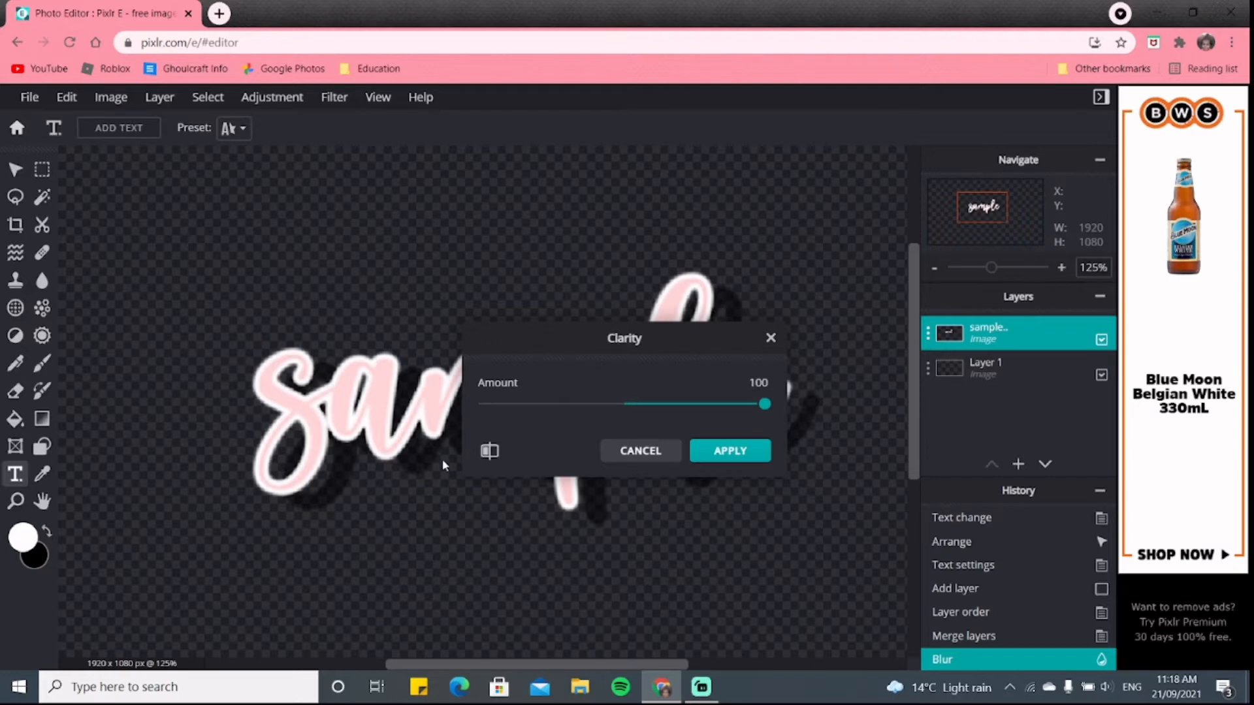
pyautogui.moveTo(758, 410); pyautogui.dragTo(790, 443)
pyautogui.click(750, 450)
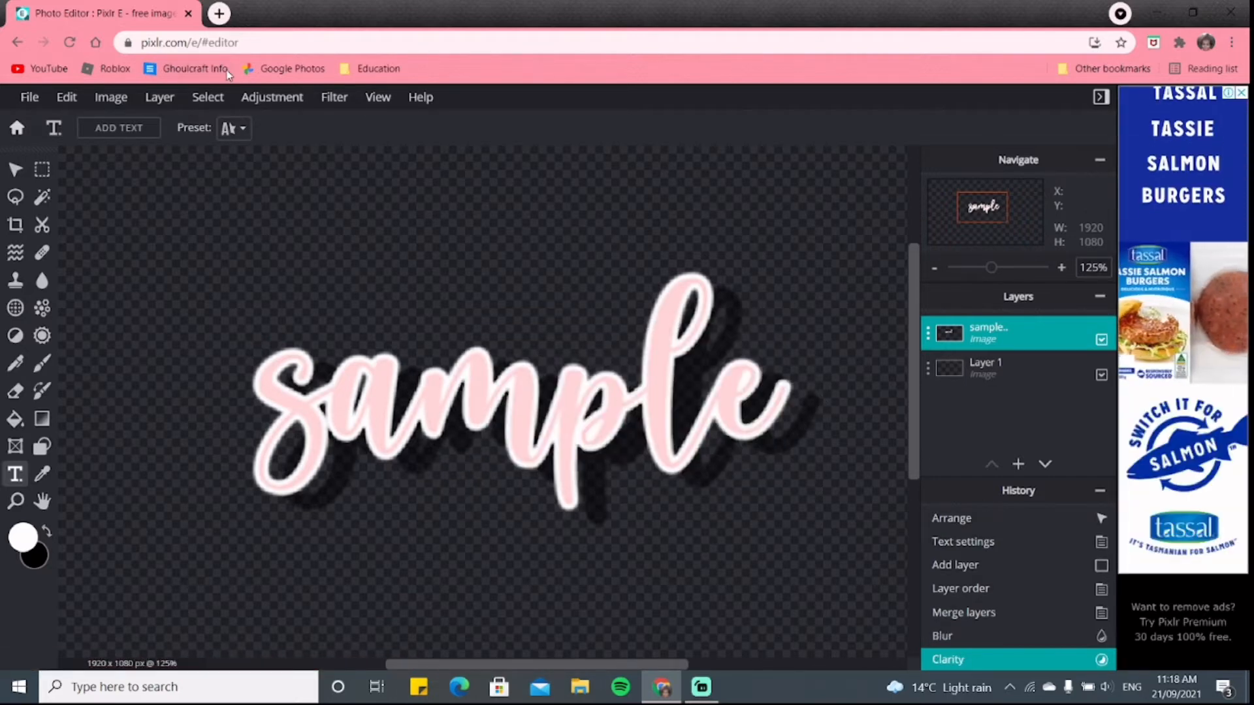
# - Try the Motion blur filter with an angle of 30 on the "sample" layer and cancel it
pyautogui.click(257, 98)
pyautogui.click(333, 98)
pyautogui.moveTo(350, 150)
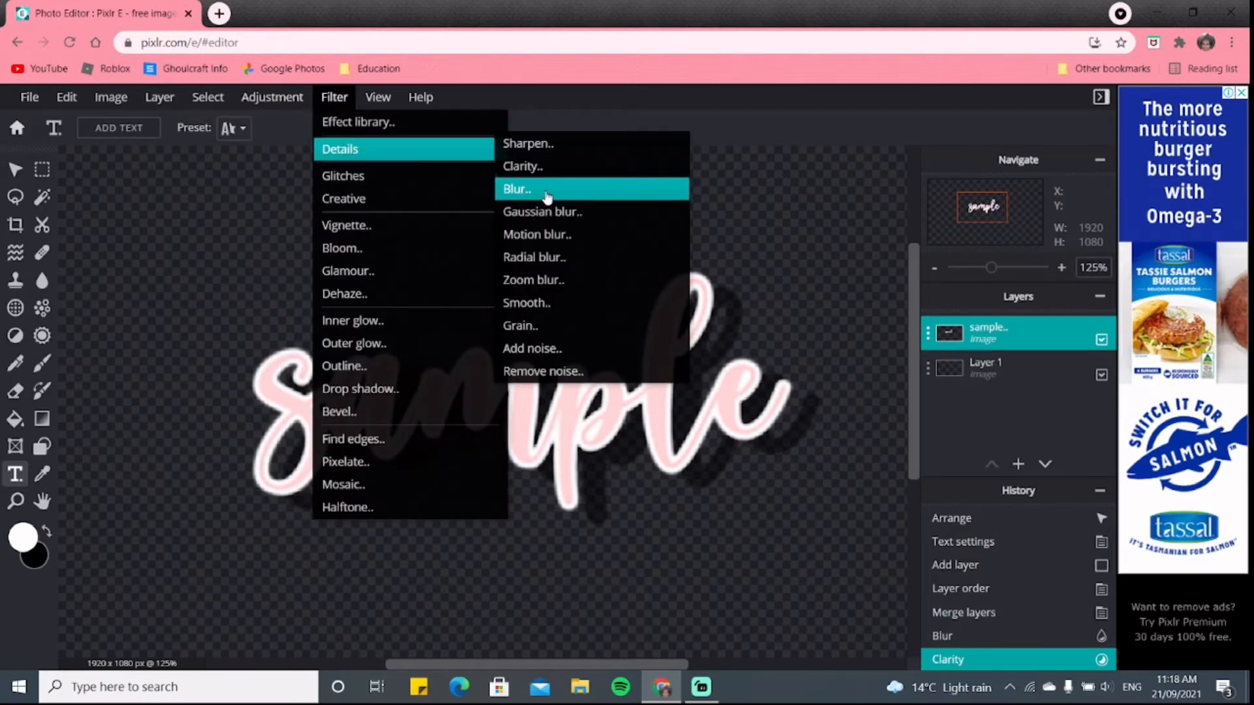
pyautogui.click(533, 235)
pyautogui.moveTo(500, 406)
pyautogui.mouseDown()
pyautogui.moveTo(512, 406)
pyautogui.moveTo(499, 409)
pyautogui.mouseUp()
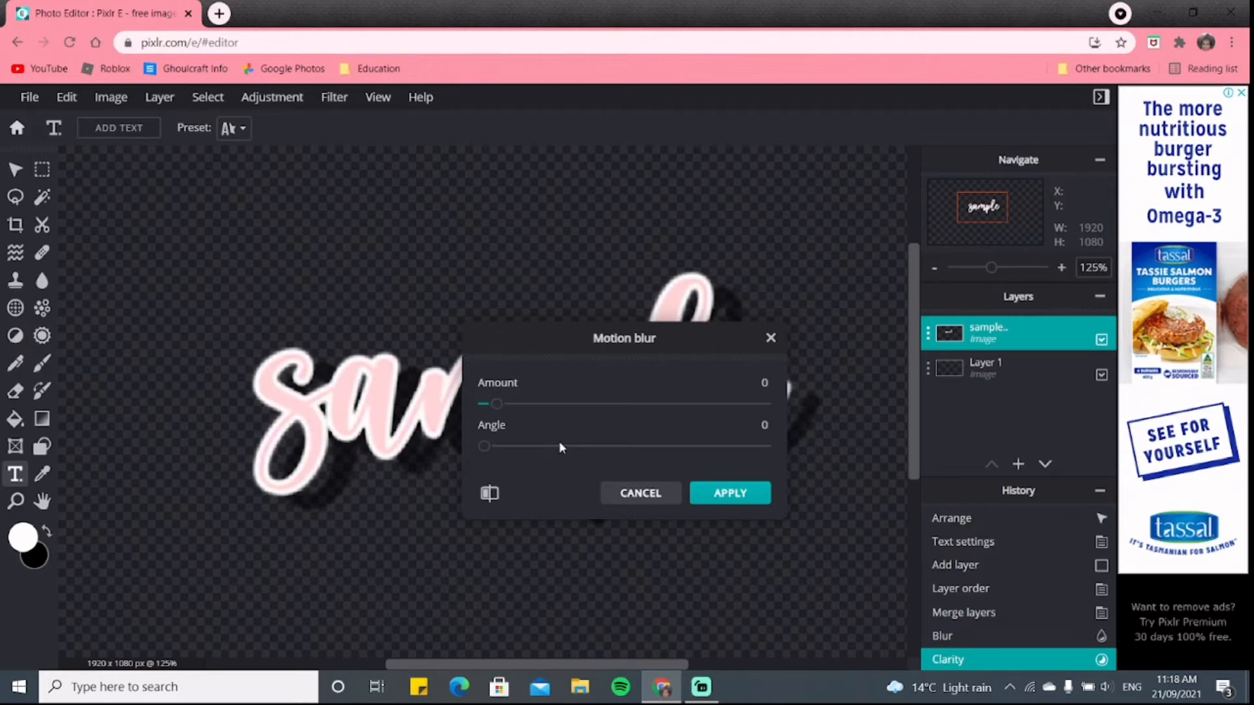
pyautogui.moveTo(501, 447); pyautogui.dragTo(500, 414)
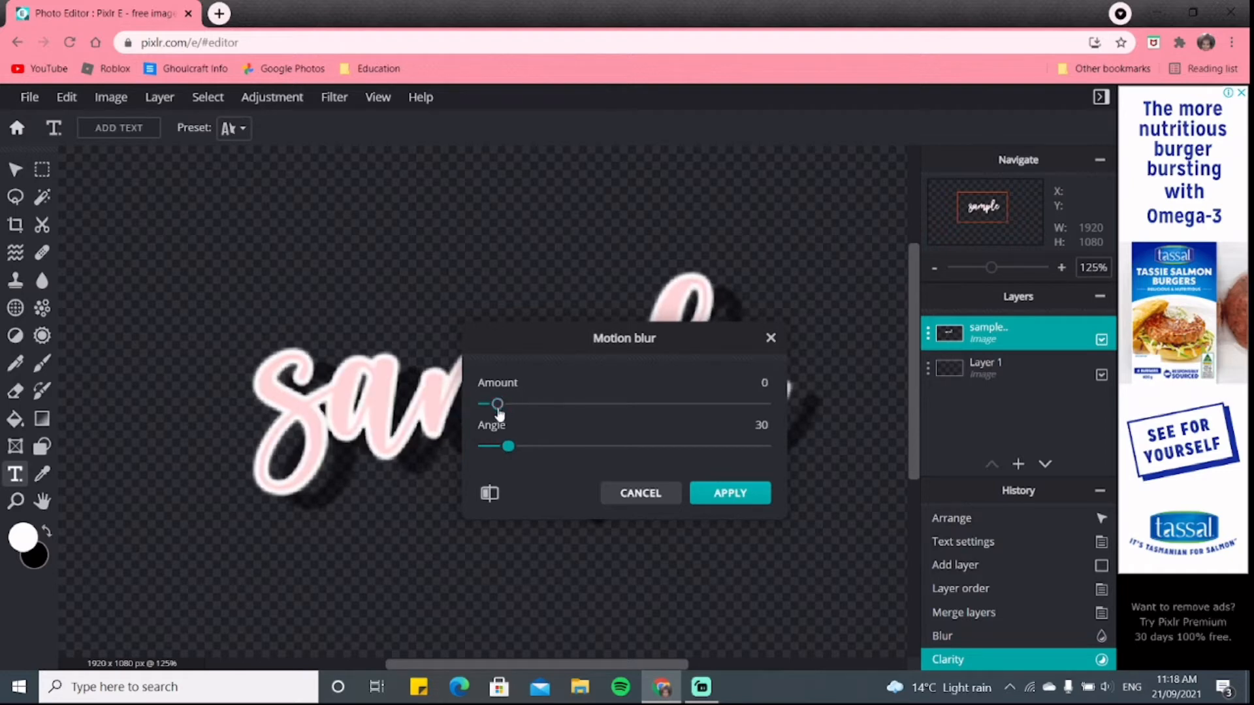
pyautogui.click(629, 495)
# - Try the Radial blur filter on the "sample" layer
pyautogui.click(281, 104)
pyautogui.click(334, 97)
pyautogui.moveTo(366, 147)
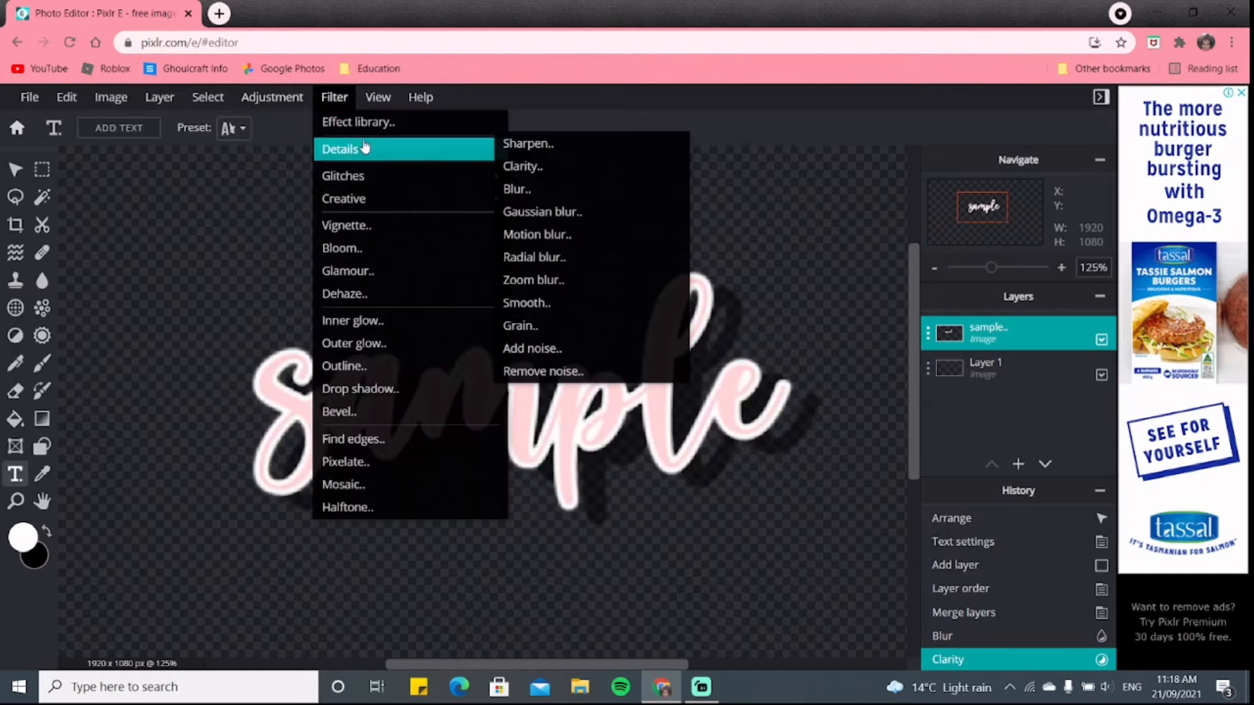
pyautogui.click(550, 259)
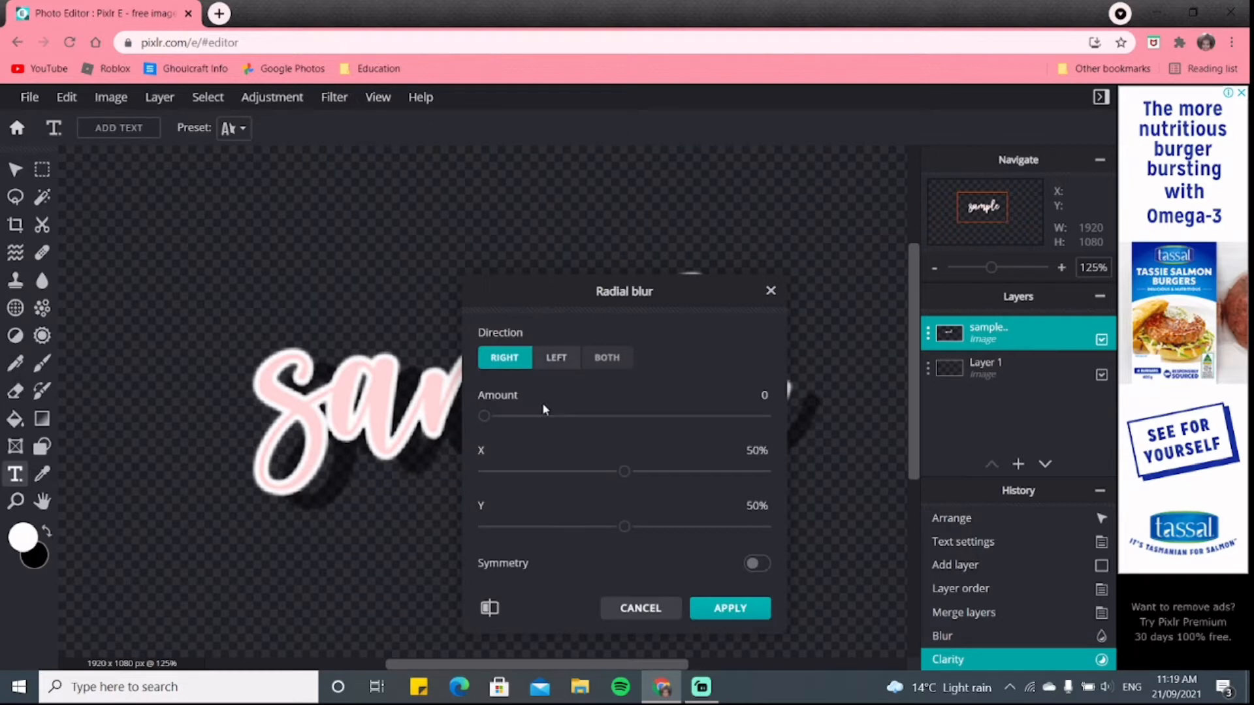
pyautogui.moveTo(519, 416); pyautogui.dragTo(486, 417)
pyautogui.click(716, 614)
# - Apply the Zoom blur filter with an amount of 6% to the "sample" layer
pyautogui.click(335, 96)
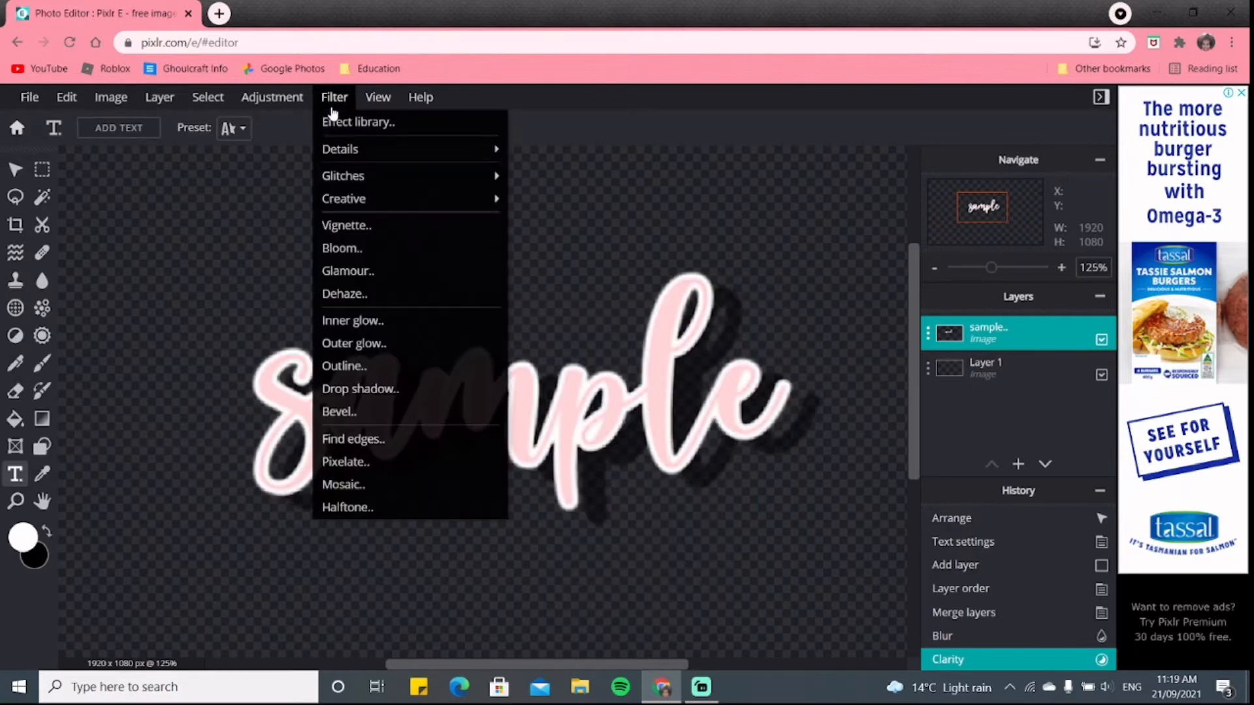
pyautogui.moveTo(401, 157)
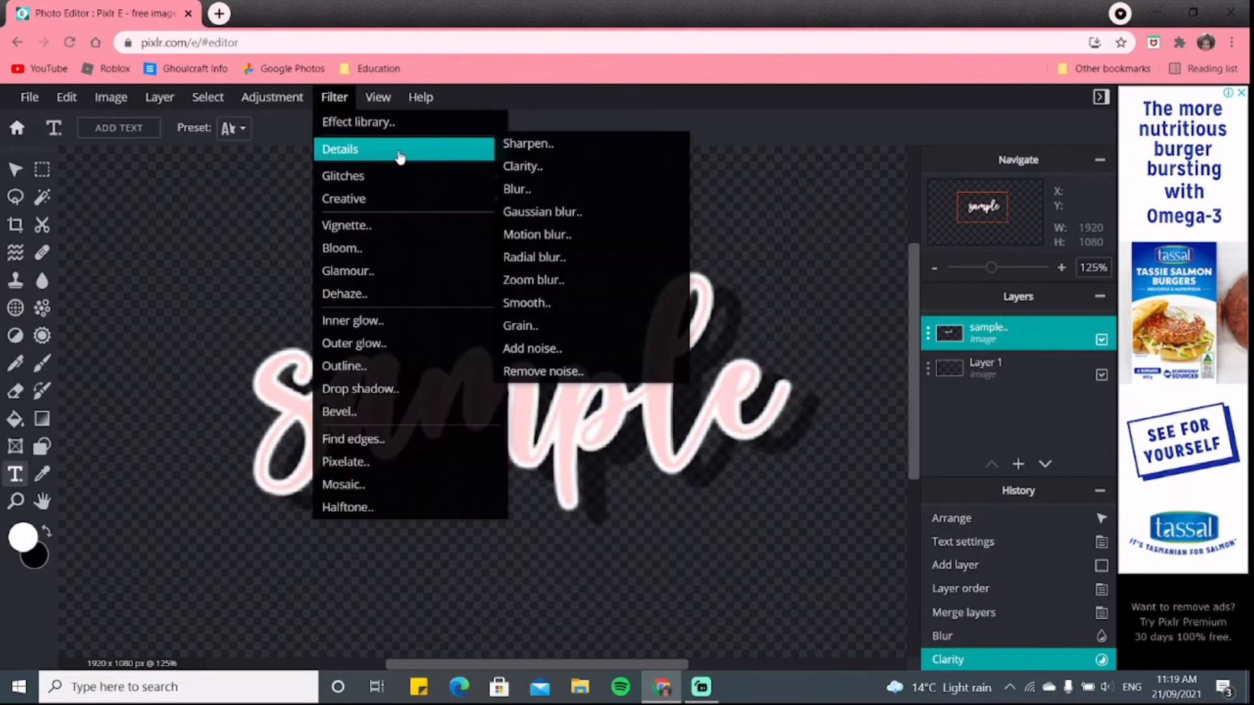
pyautogui.click(583, 280)
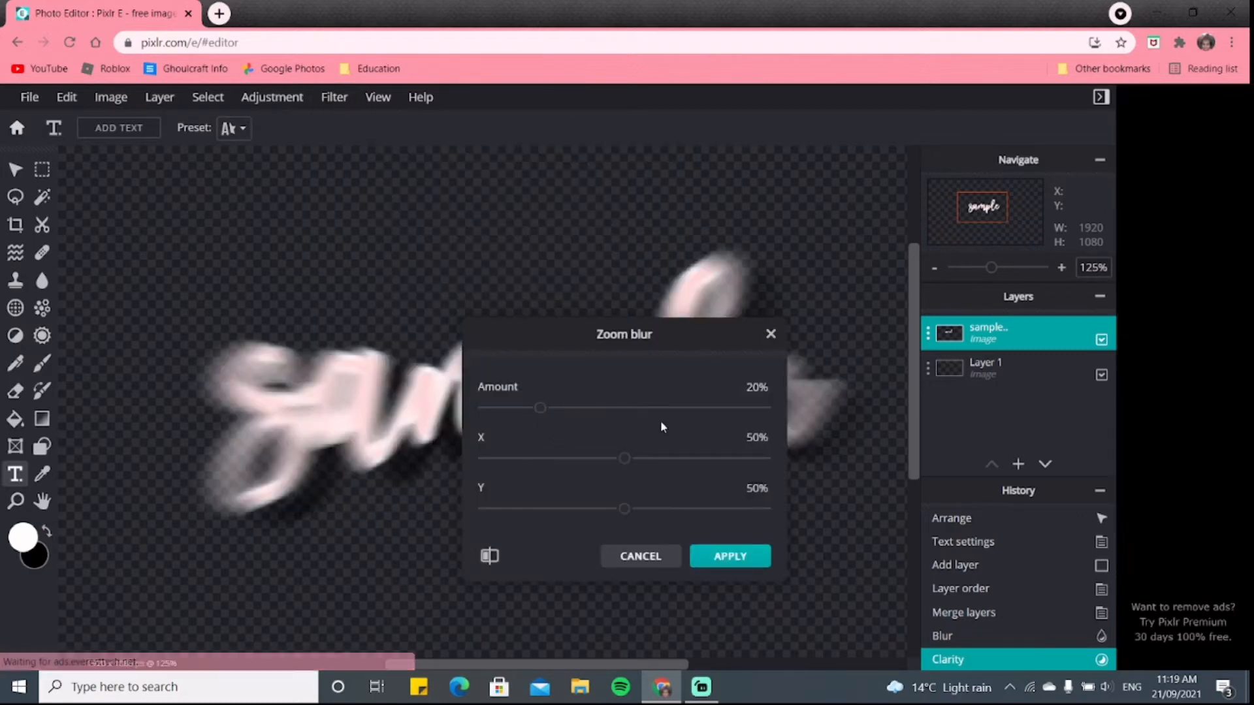
pyautogui.click(533, 409)
pyautogui.moveTo(533, 409); pyautogui.dragTo(505, 410)
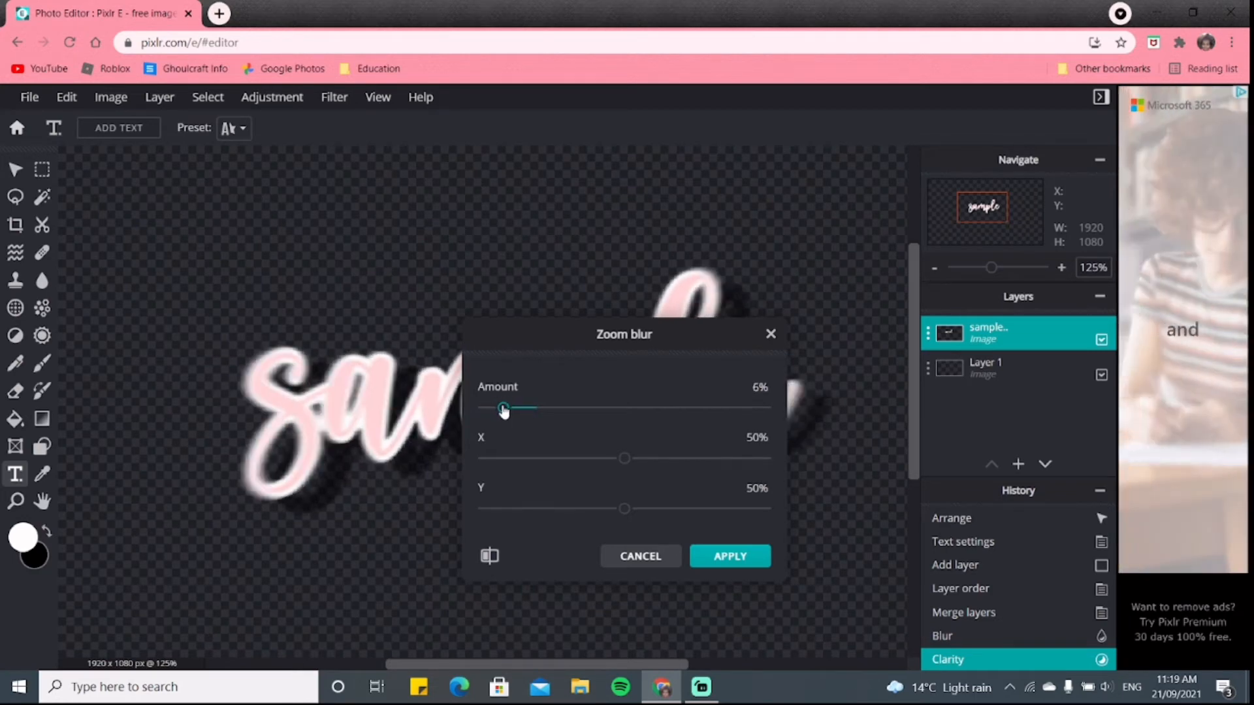
pyautogui.click(729, 562)
pyautogui.scroll(-5, 710, 522)
pyautogui.scroll(8, 483, 363)
# - Apply the Sharpen filter to the "sample" layer with a moderate amount
pyautogui.click(334, 97)
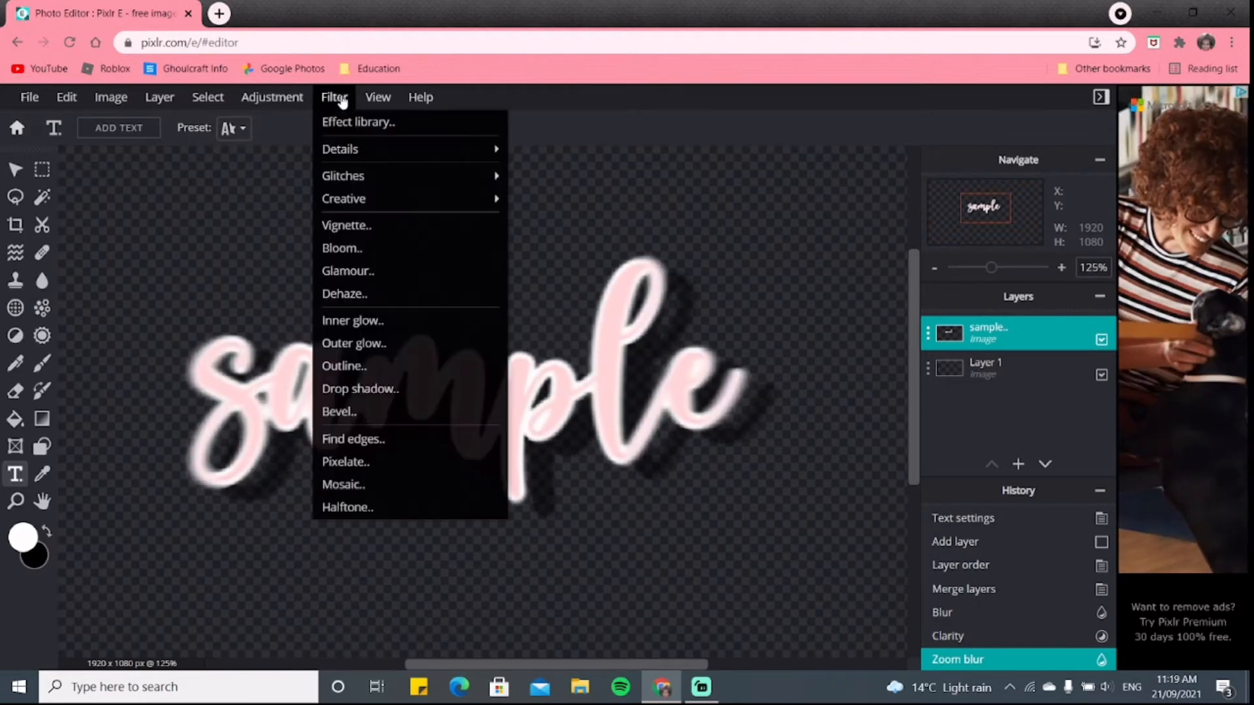
pyautogui.moveTo(376, 155)
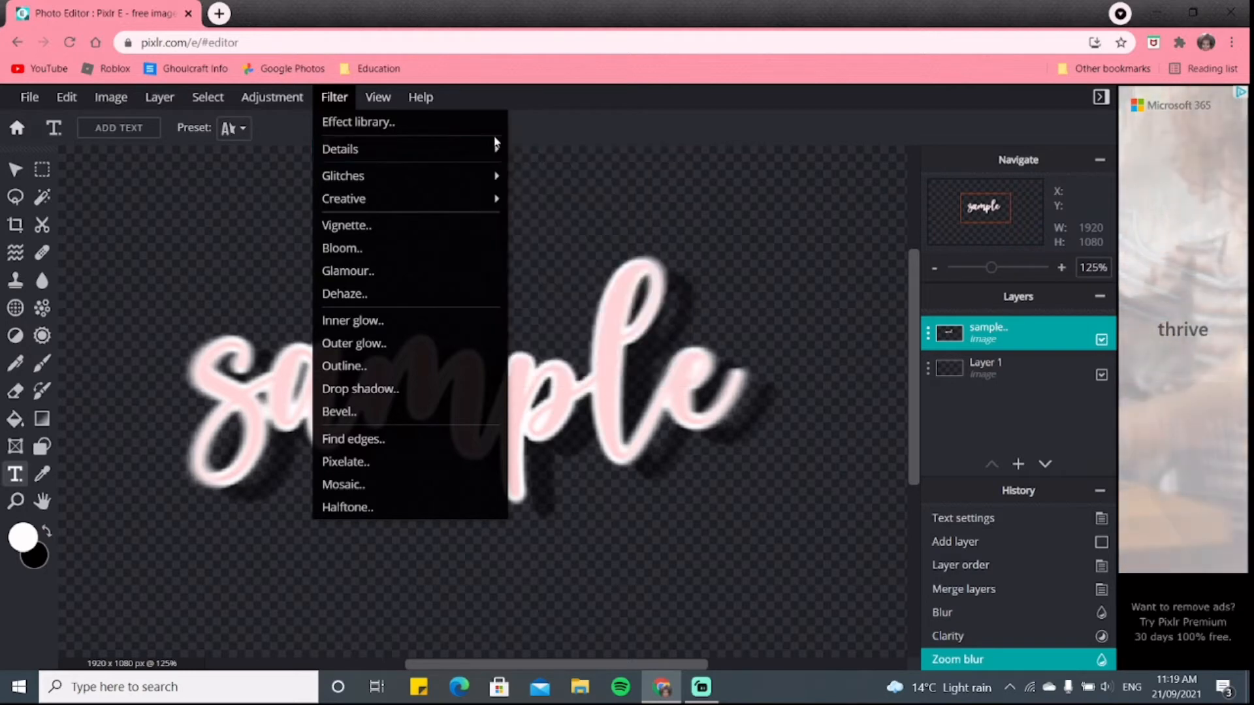
pyautogui.click(527, 144)
pyautogui.moveTo(484, 404); pyautogui.dragTo(537, 405)
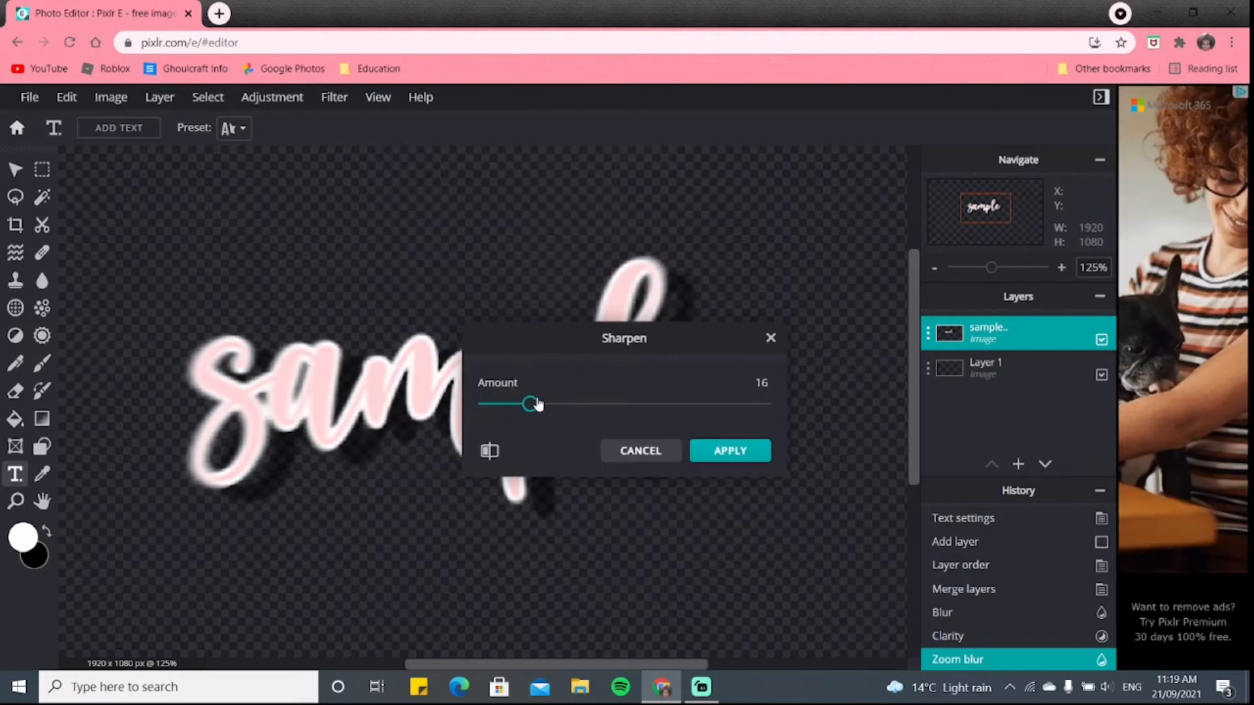
pyautogui.moveTo(620, 393); pyautogui.dragTo(586, 396)
pyautogui.click(730, 451)
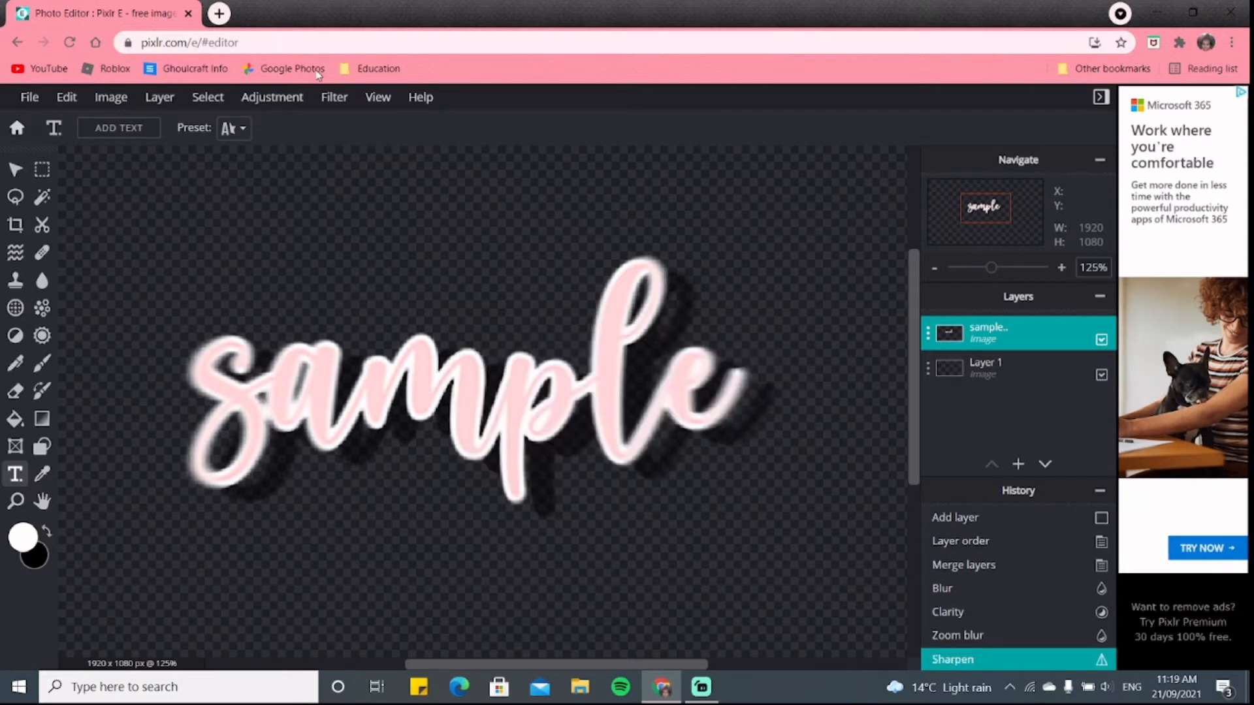
# - Apply a round Wave filter to the "sample" layer with amplitude about 21, scale 1, rotation 1 and no edge fill
pyautogui.click(332, 99)
pyautogui.moveTo(351, 177)
pyautogui.moveTo(379, 201)
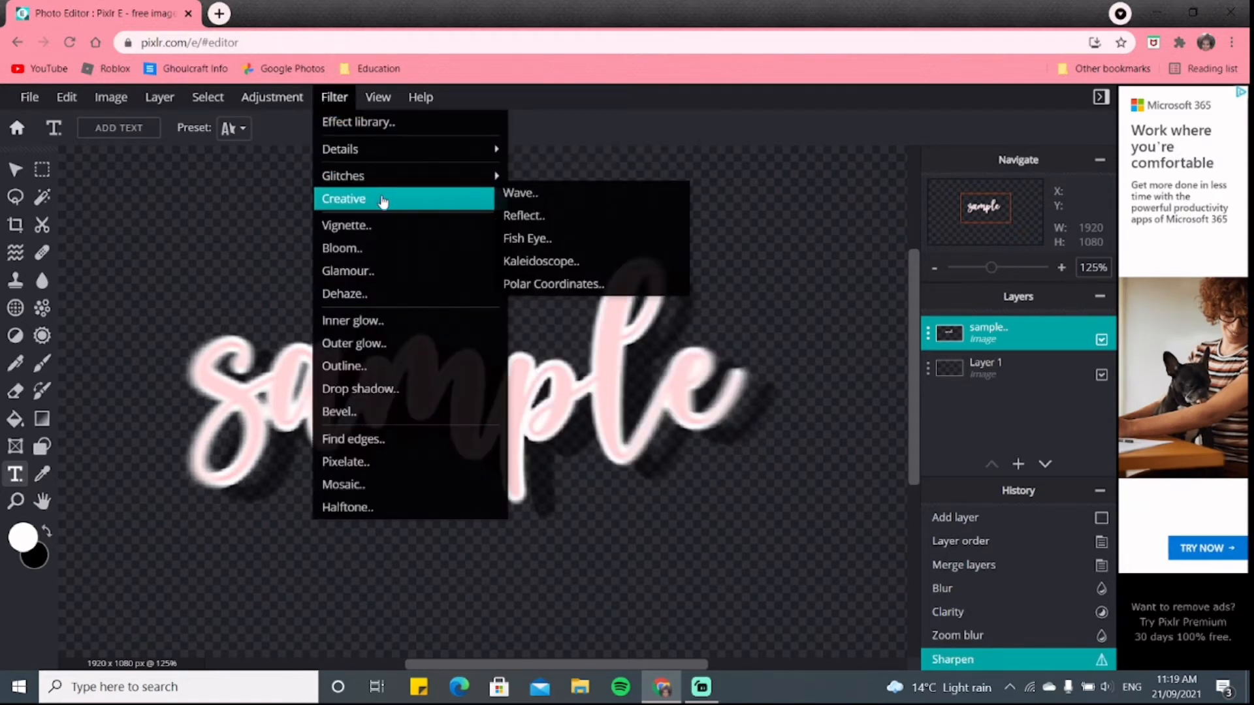
pyautogui.click(521, 193)
pyautogui.moveTo(637, 399); pyautogui.dragTo(683, 410)
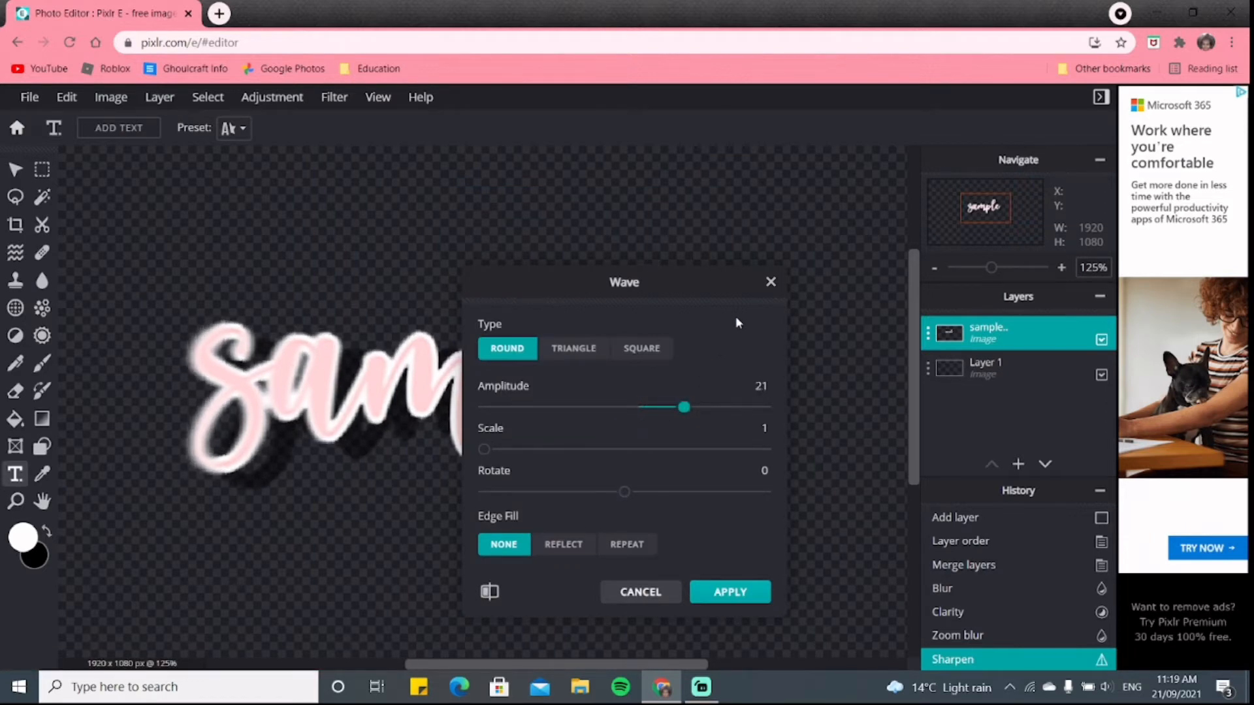
pyautogui.moveTo(673, 287); pyautogui.dragTo(958, 213)
pyautogui.moveTo(799, 371)
pyautogui.mouseDown()
pyautogui.moveTo(898, 342)
pyautogui.moveTo(787, 351)
pyautogui.mouseUp()
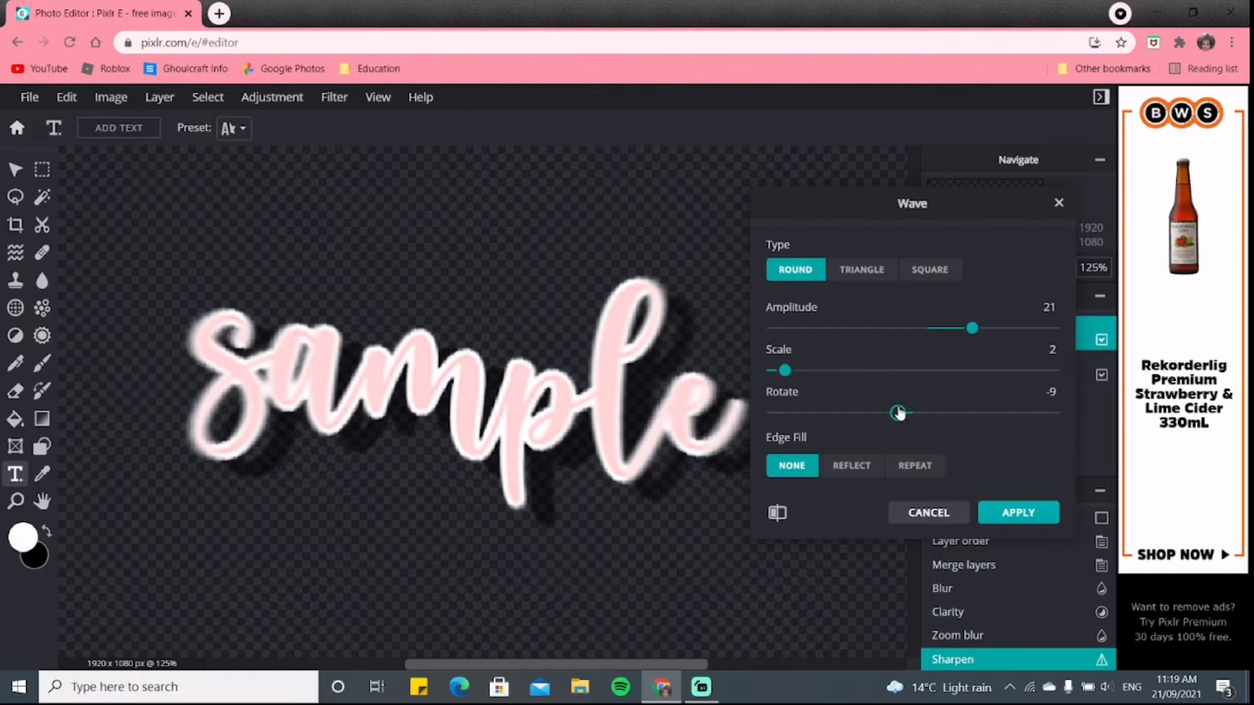
pyautogui.moveTo(901, 412); pyautogui.dragTo(887, 413)
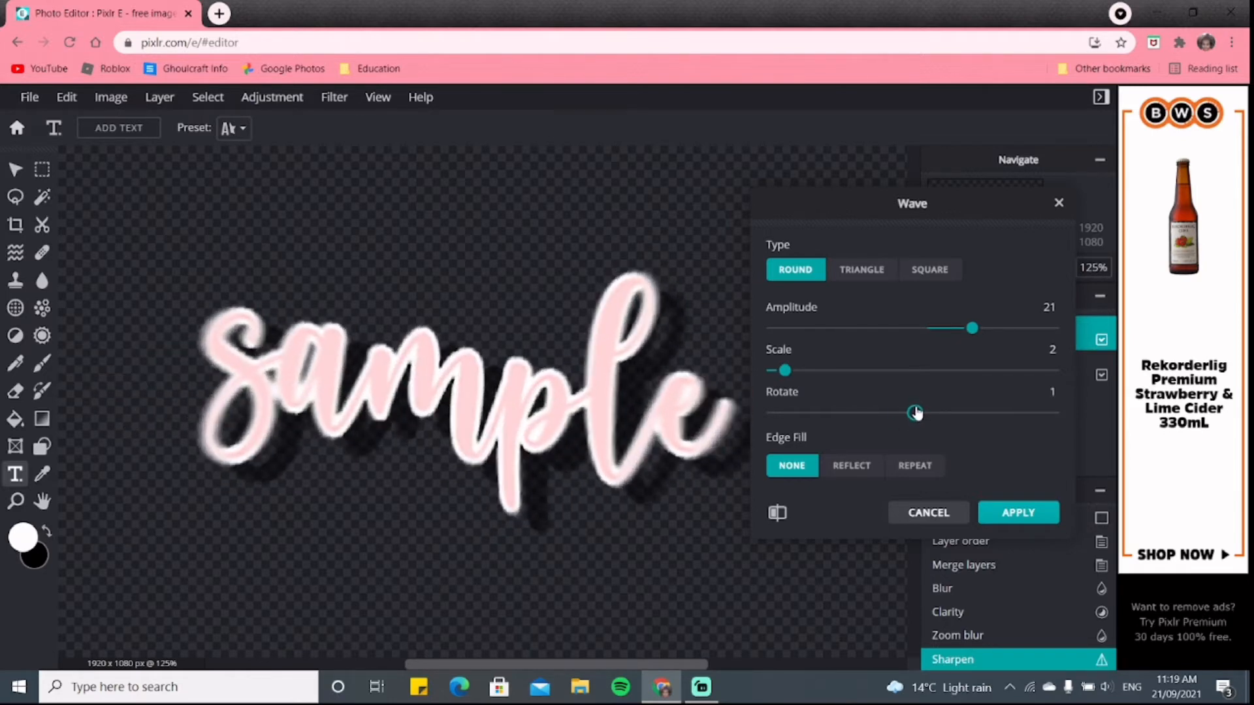
pyautogui.click(855, 468)
pyautogui.click(819, 468)
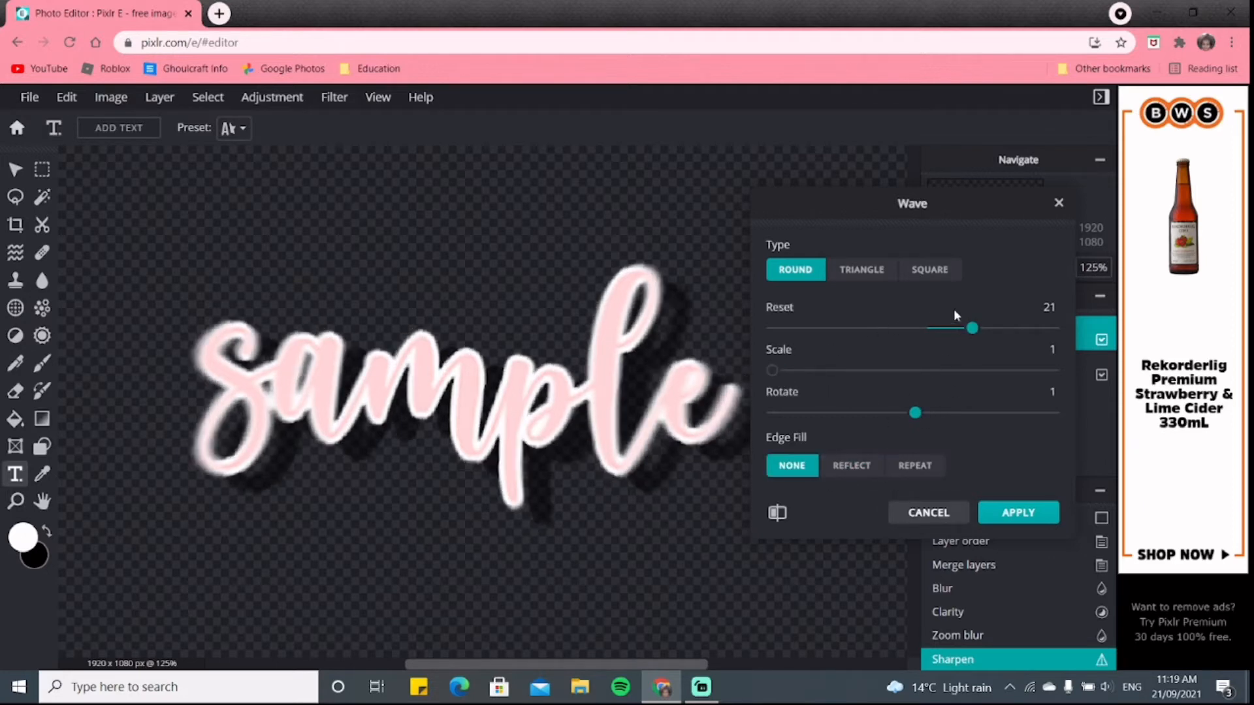
pyautogui.moveTo(990, 334); pyautogui.dragTo(974, 332)
pyautogui.click(1028, 514)
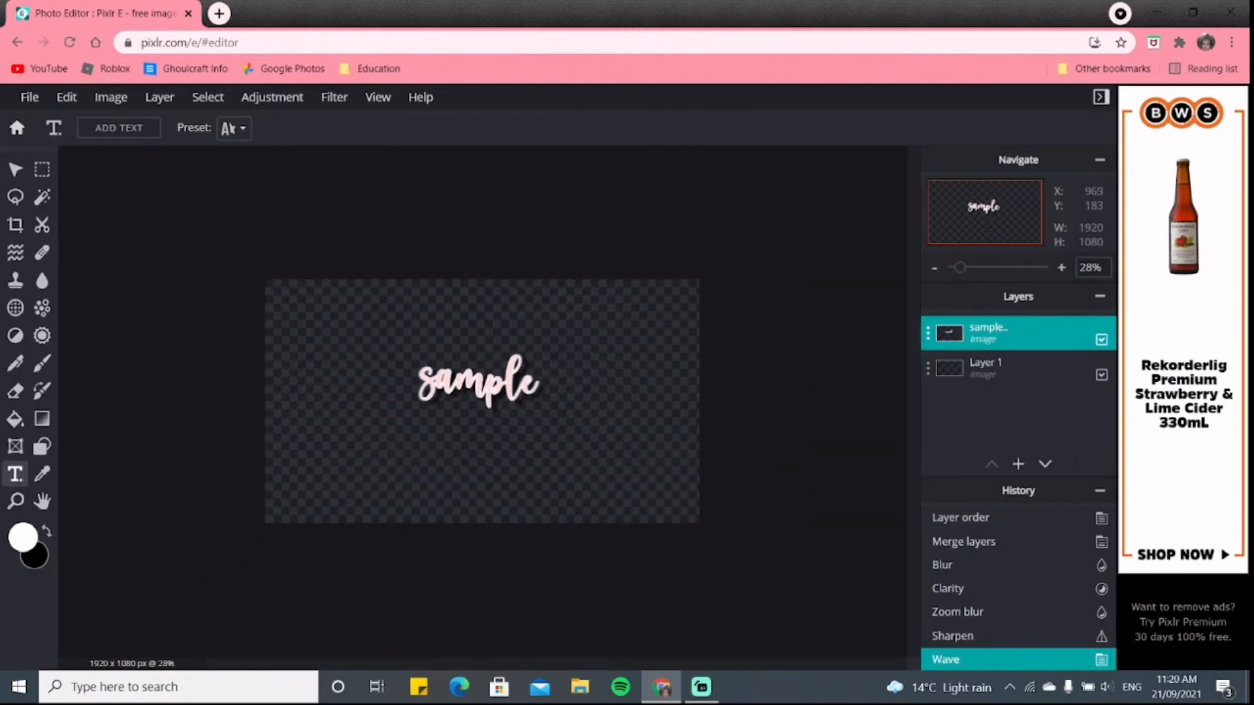
# - Try the Reflect filter on the "sample" layer and cancel it
pyautogui.scroll(5, 490, 370)
pyautogui.click(334, 96)
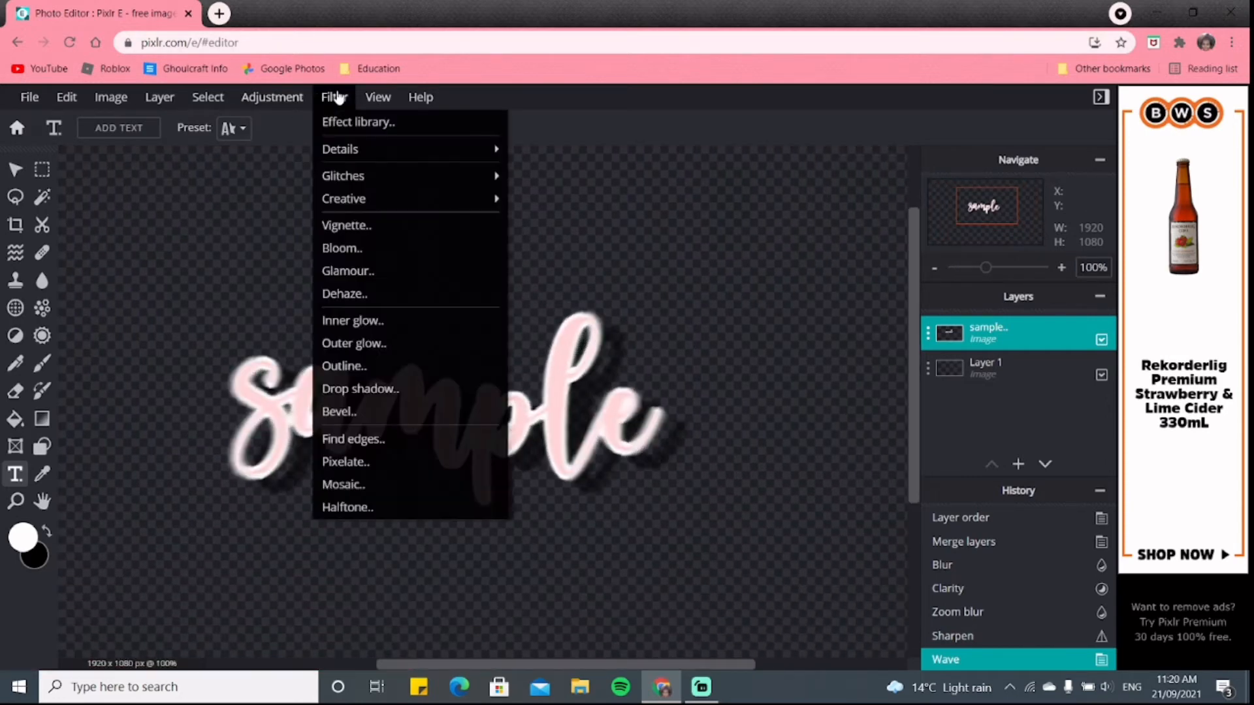
pyautogui.moveTo(395, 208)
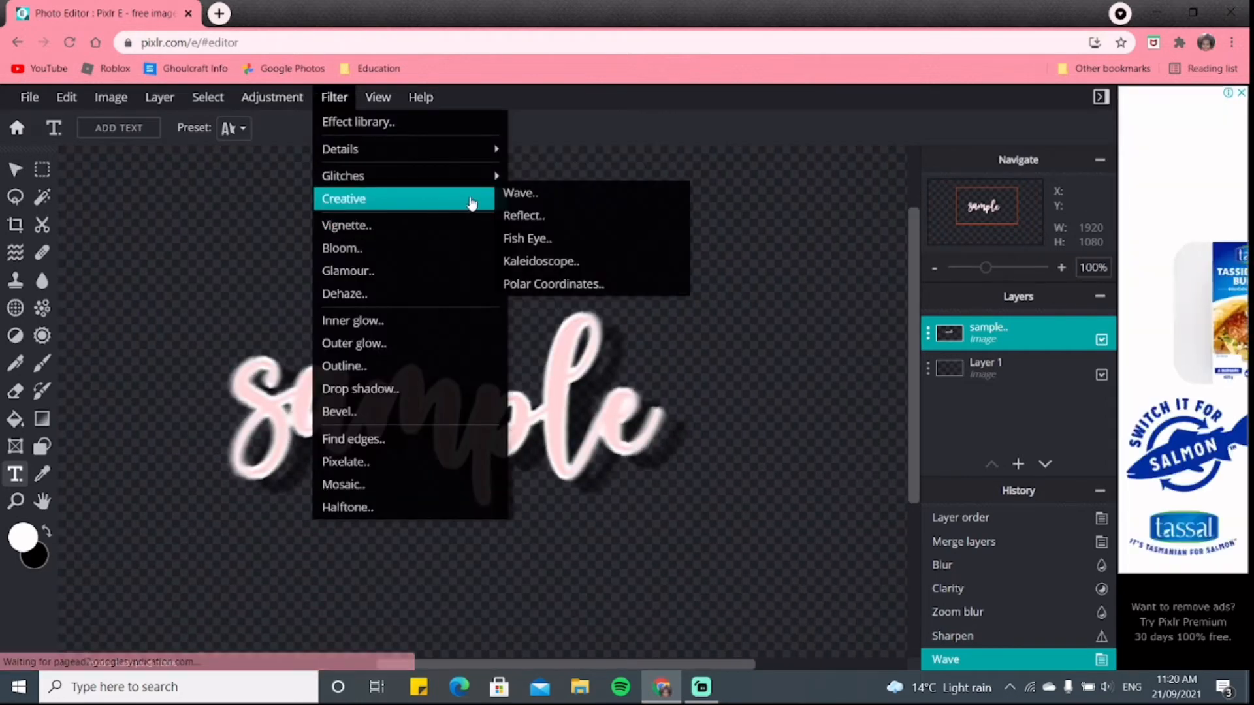
pyautogui.click(536, 215)
pyautogui.press('Escape')
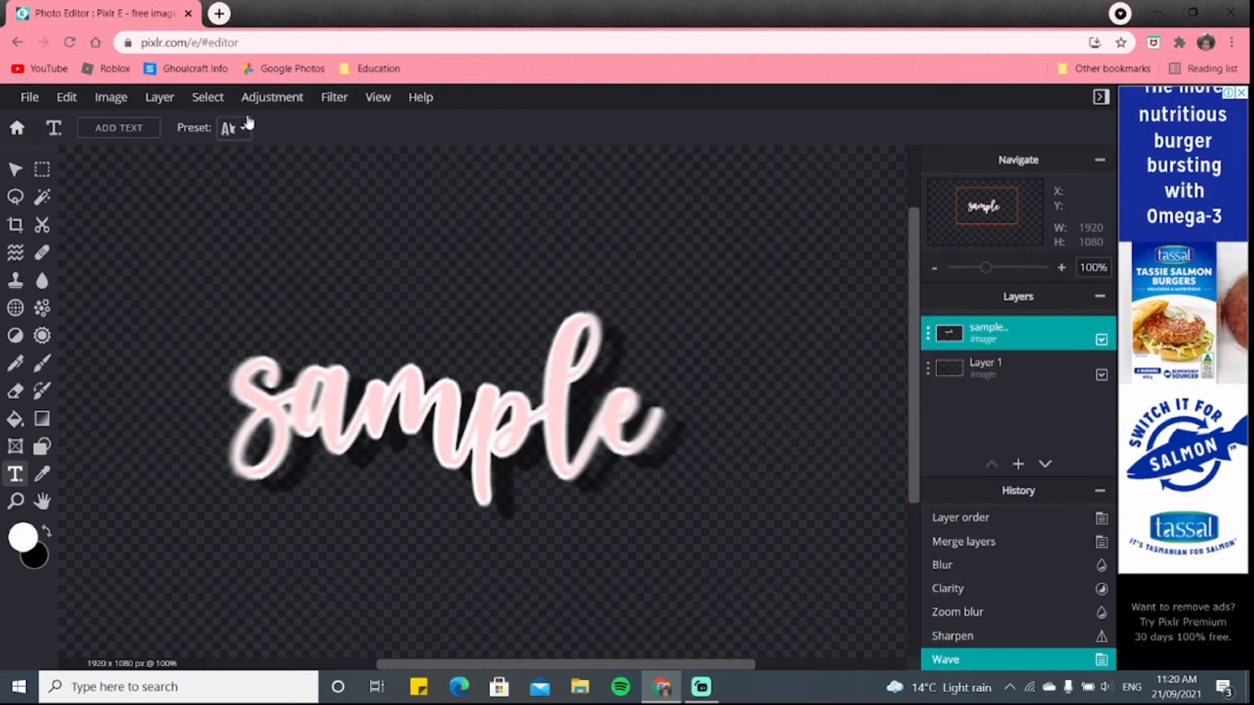
# - Raise the brightness of the "sample" layer to 12 with the Brightness & contrast adjustment
pyautogui.click(265, 99)
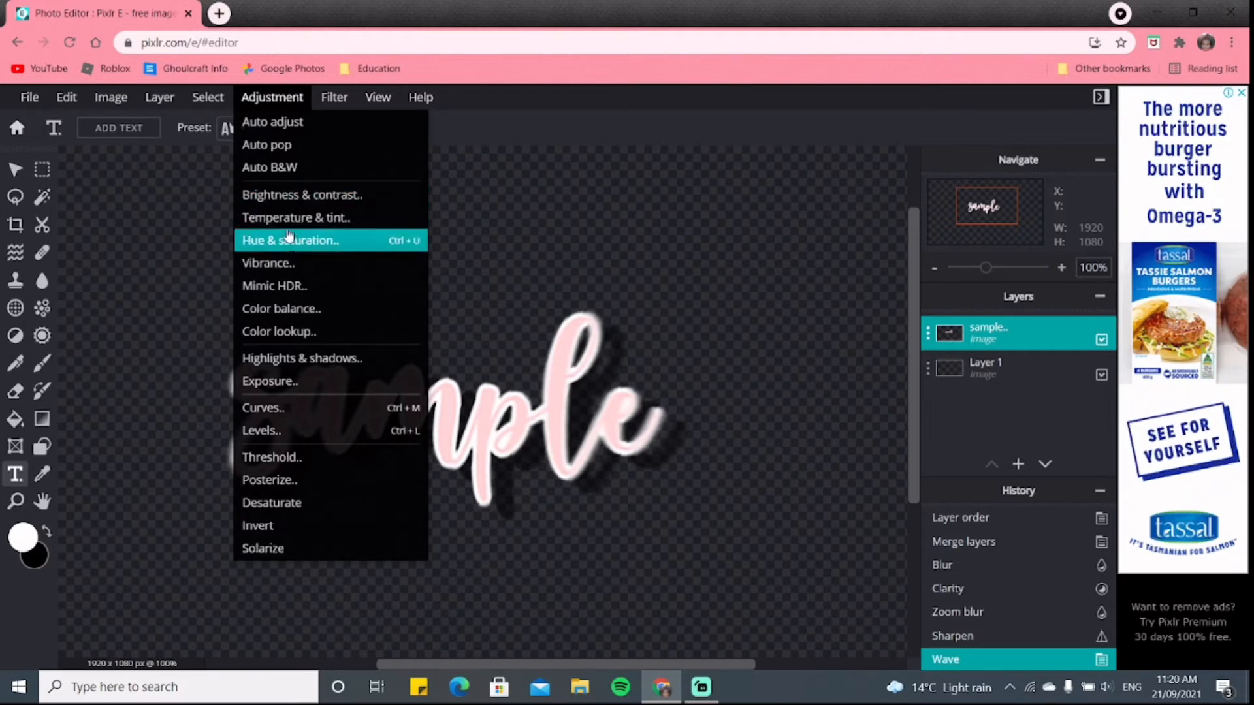
pyautogui.click(285, 199)
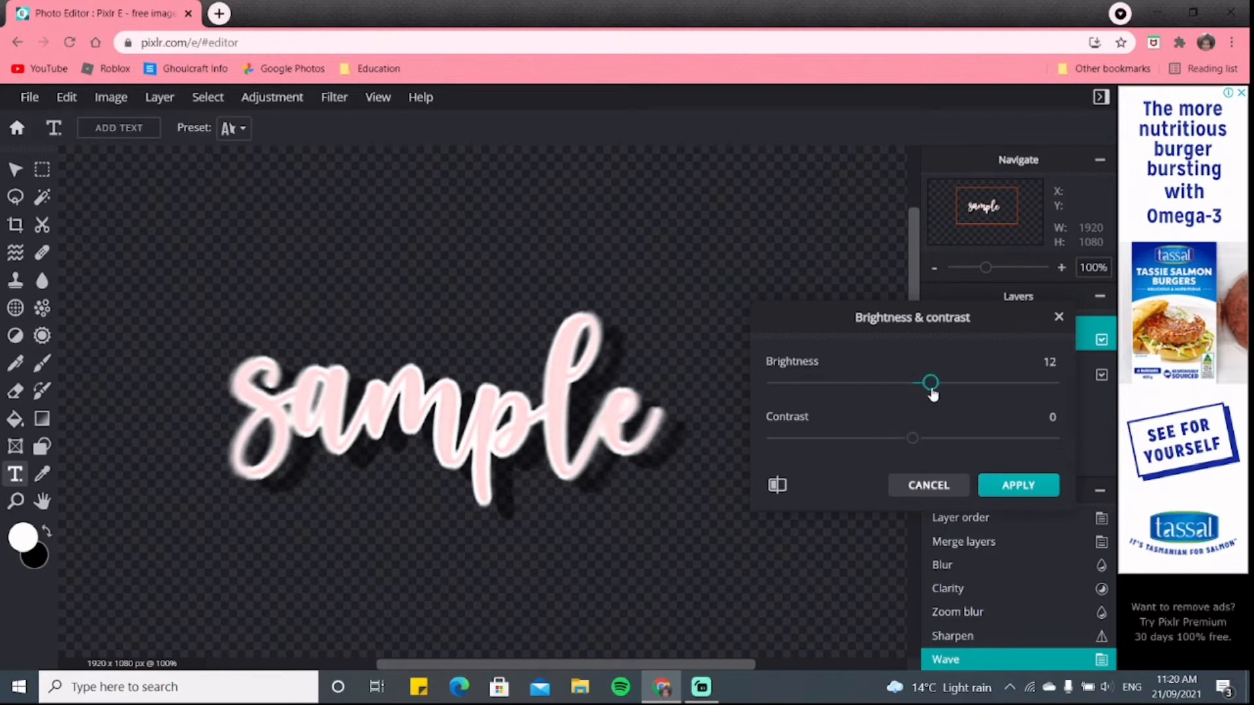
pyautogui.click(997, 483)
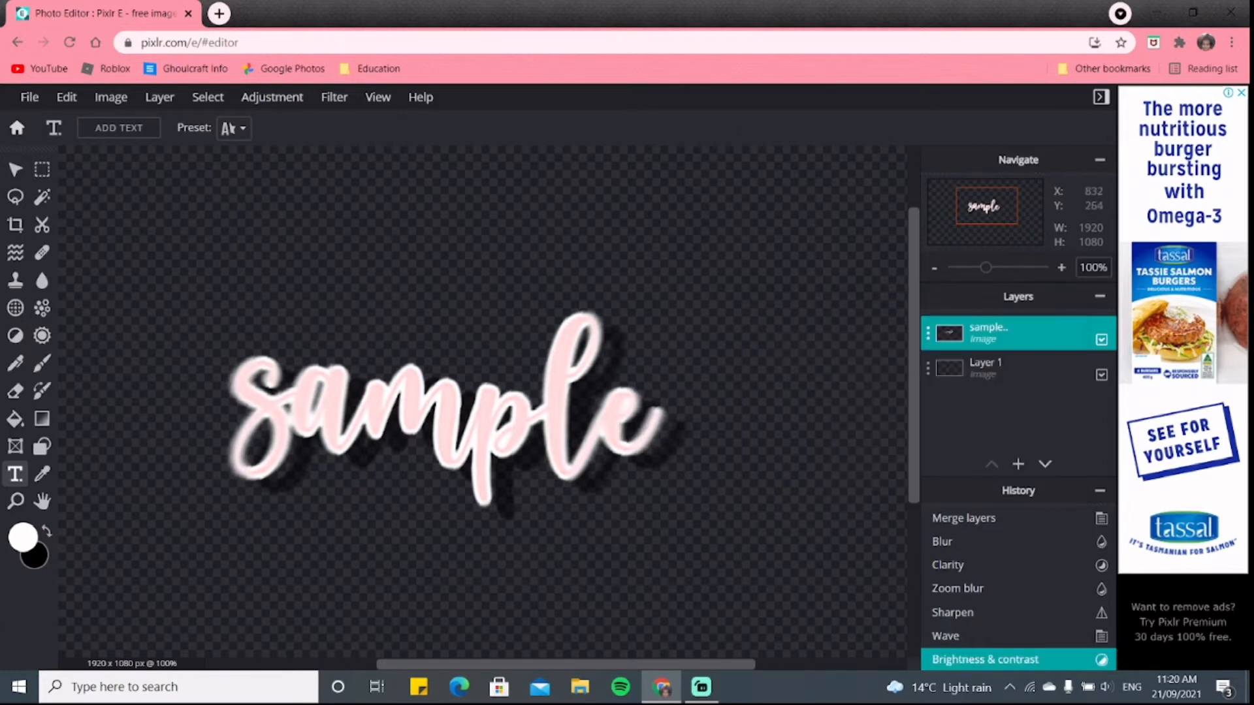
# - Try a slight tint shift on the "sample" layer with Temperature & tint and cancel it
pyautogui.click(272, 101)
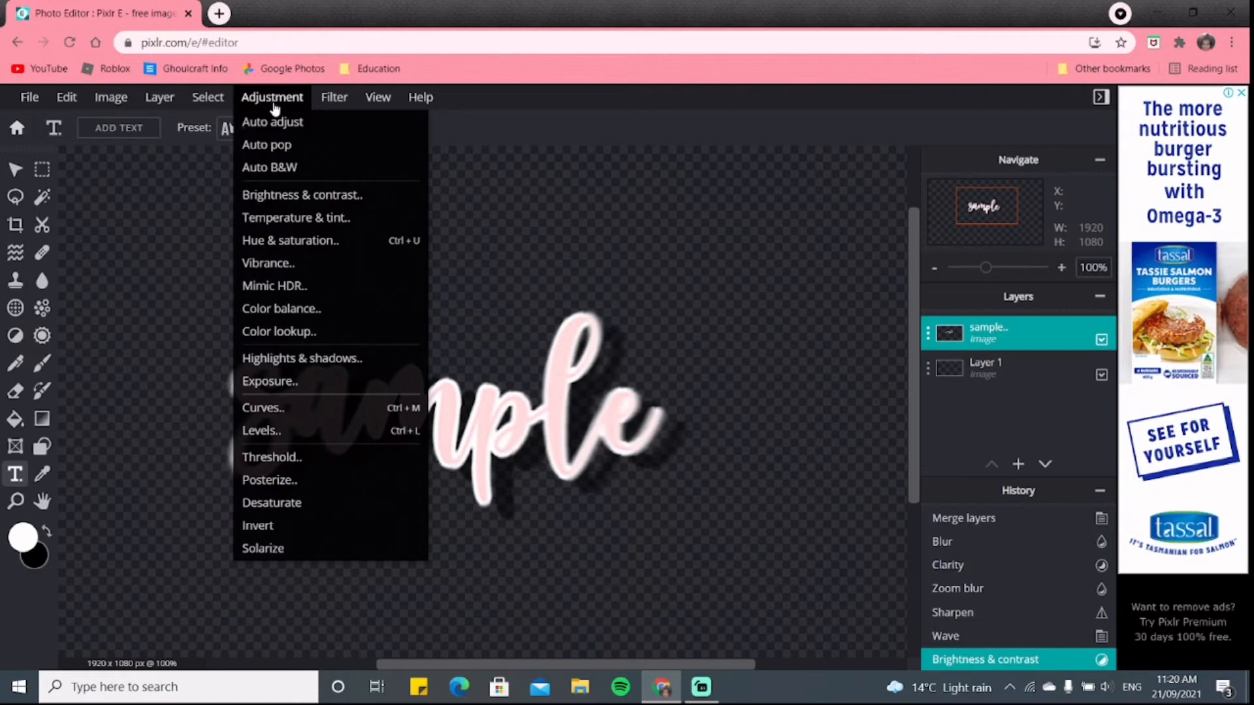
pyautogui.click(309, 217)
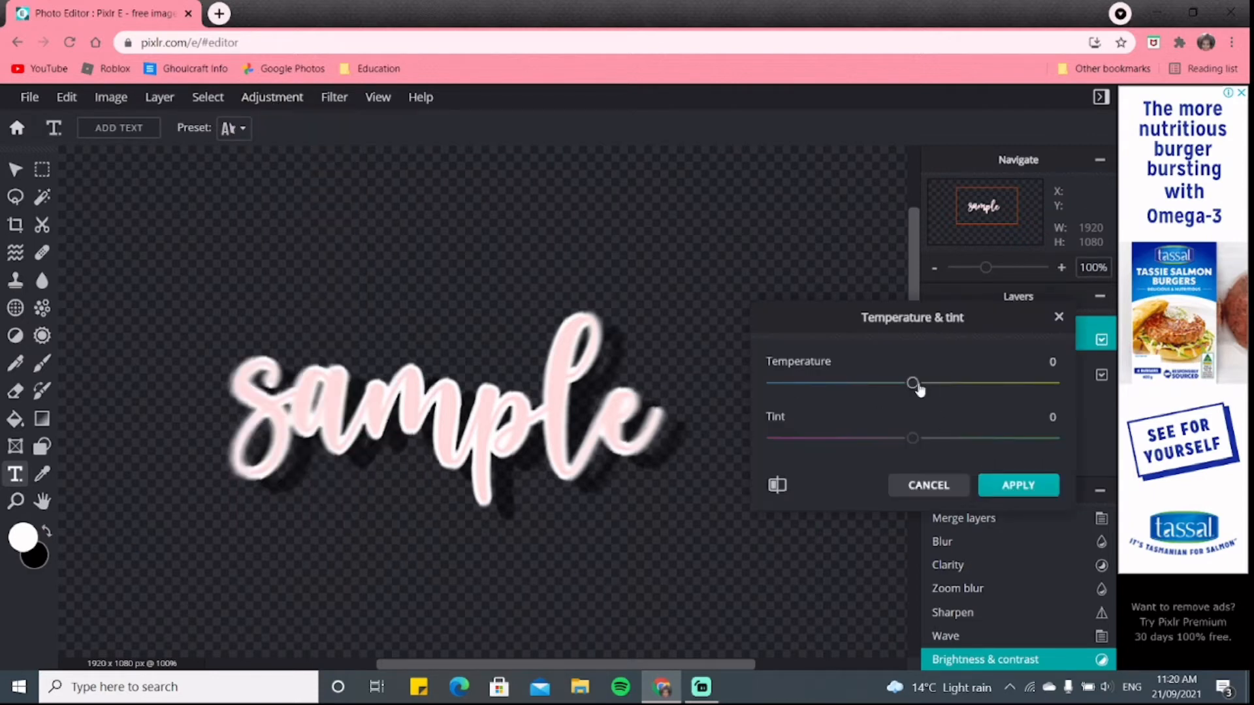
pyautogui.moveTo(911, 446)
pyautogui.mouseDown()
pyautogui.moveTo(808, 448)
pyautogui.moveTo(902, 448)
pyautogui.moveTo(889, 448)
pyautogui.mouseUp()
pyautogui.click(928, 485)
# - Try the Hue & saturation adjustment with a hue of 1 on the "sample" layer and cancel it
pyautogui.click(271, 97)
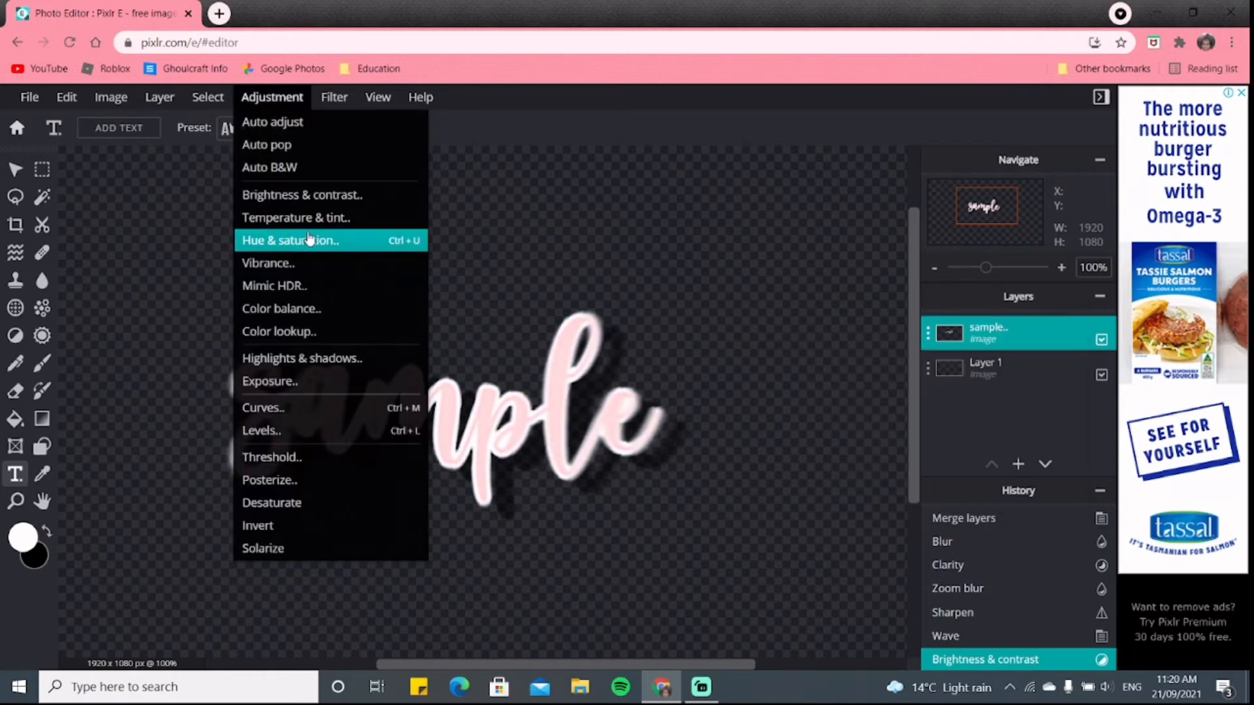
pyautogui.click(312, 241)
pyautogui.moveTo(913, 365)
pyautogui.mouseDown()
pyautogui.moveTo(789, 367)
pyautogui.moveTo(1048, 369)
pyautogui.moveTo(811, 372)
pyautogui.moveTo(913, 367)
pyautogui.mouseUp()
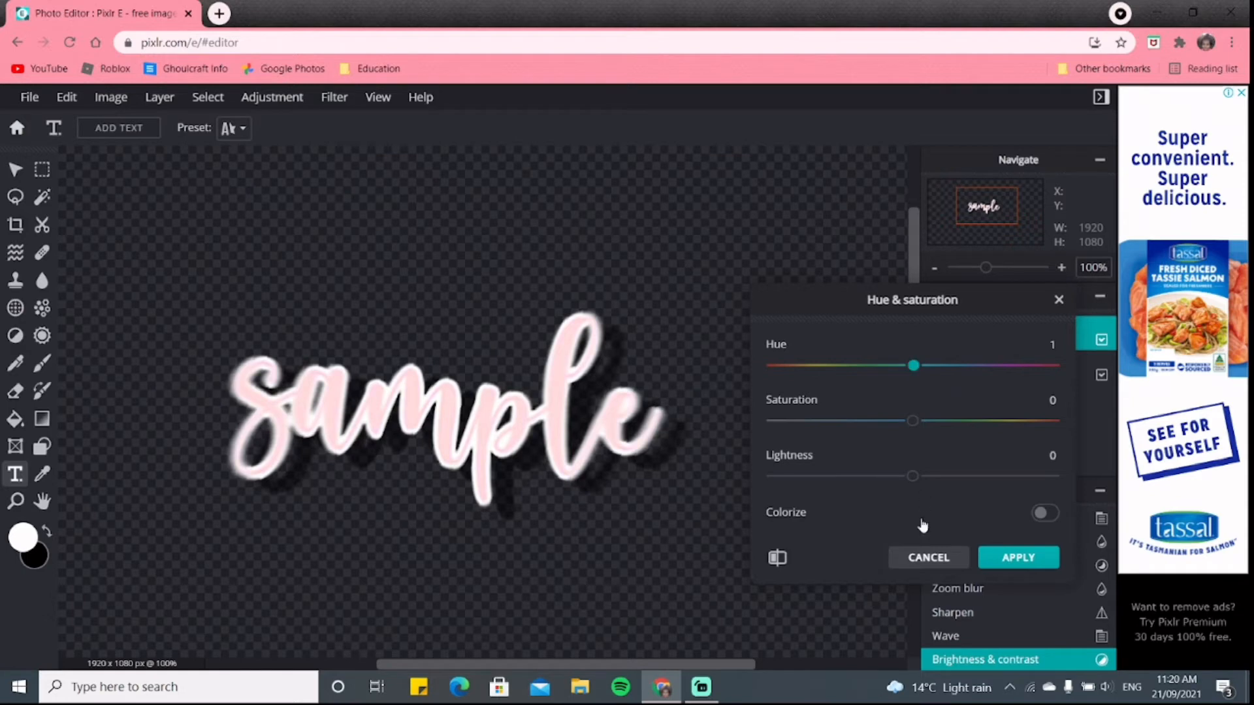
pyautogui.click(965, 560)
# - Apply the Highlights & shadows adjustment to the "sample" layer with highlights 35 and shadows 108
pyautogui.click(273, 97)
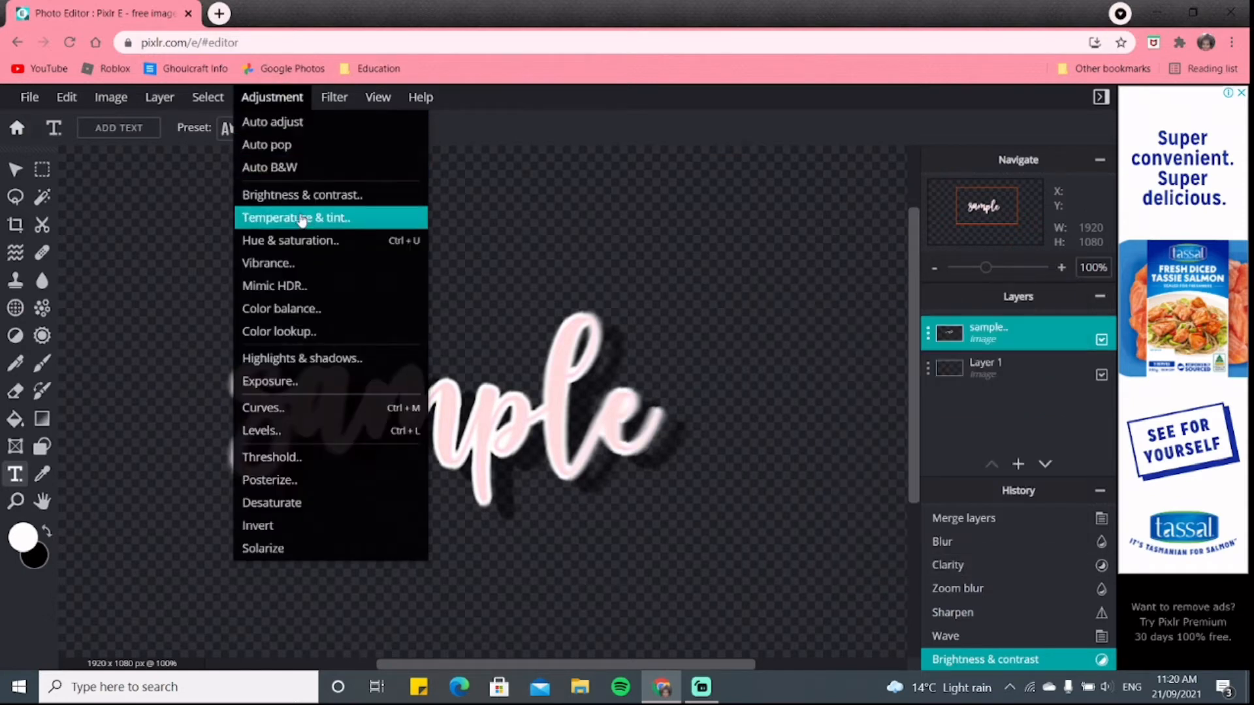
pyautogui.click(299, 359)
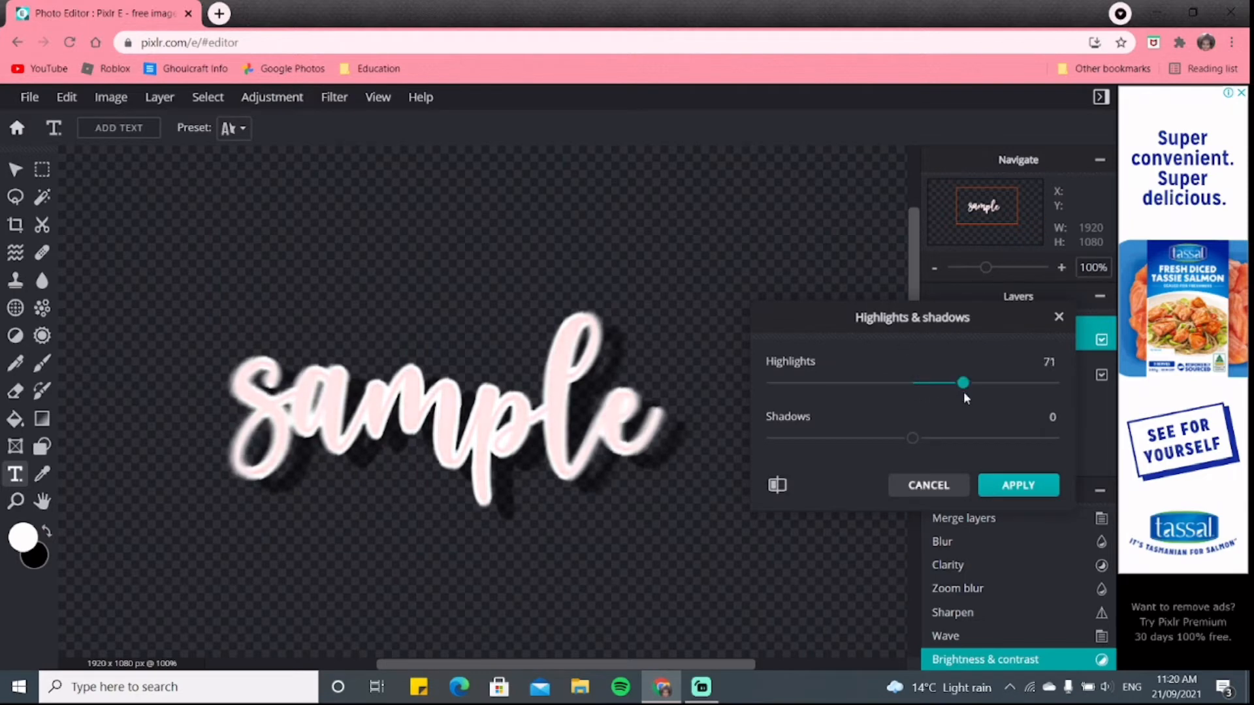
pyautogui.moveTo(896, 446); pyautogui.dragTo(990, 445)
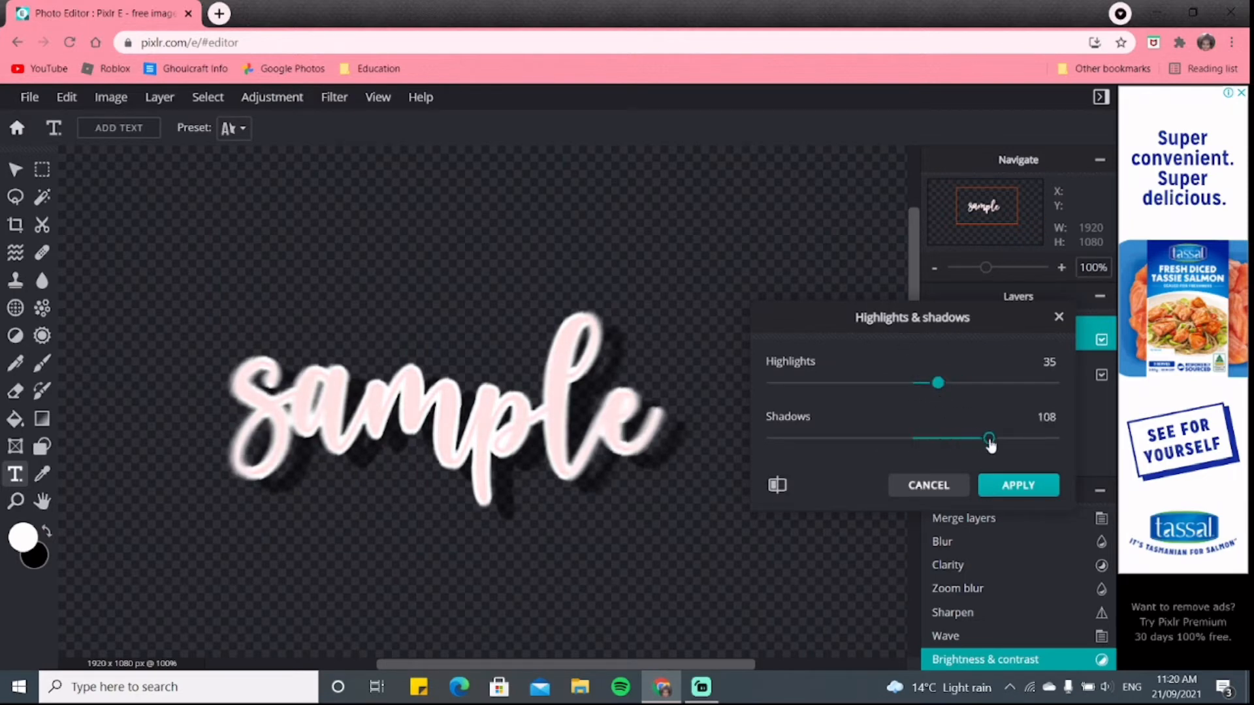
pyautogui.click(1001, 486)
# - Apply a Curves adjustment to the "sample" layer, adding a midpoint on the combined channel and pulling it slightly below the diagonal
pyautogui.click(334, 98)
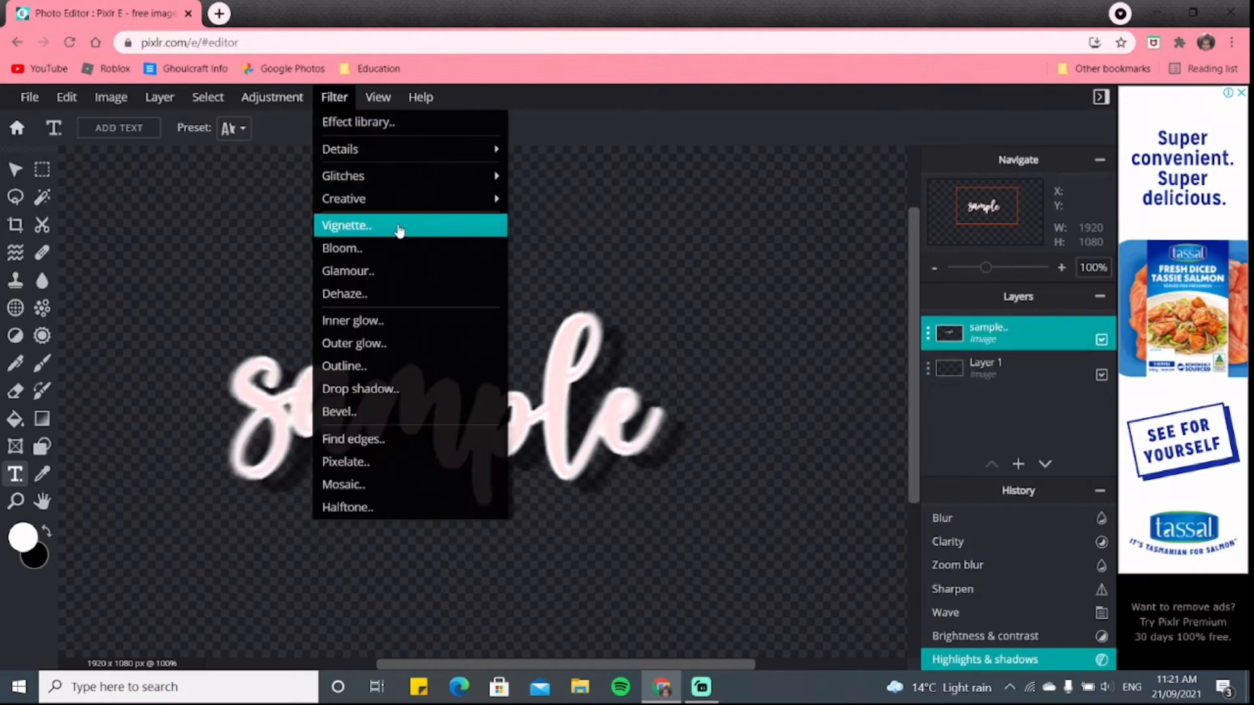
pyautogui.click(268, 102)
pyautogui.click(347, 408)
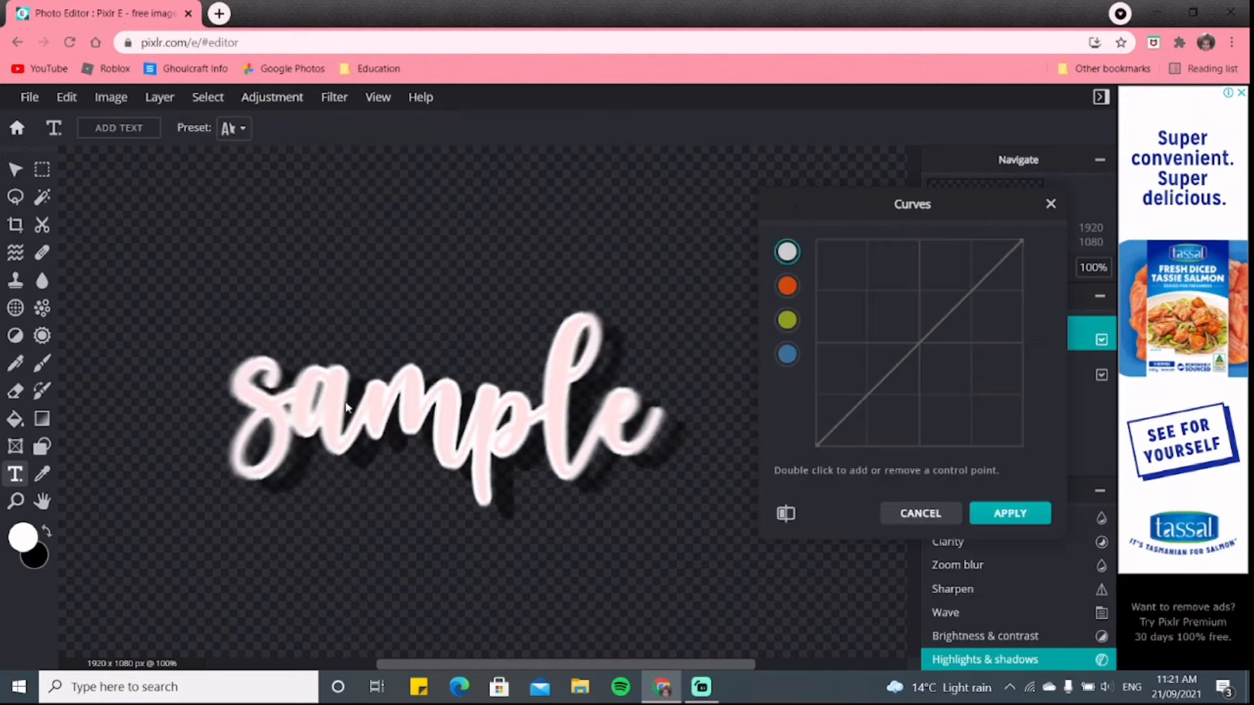
pyautogui.doubleClick(920, 339)
pyautogui.moveTo(918, 332); pyautogui.dragTo(923, 343)
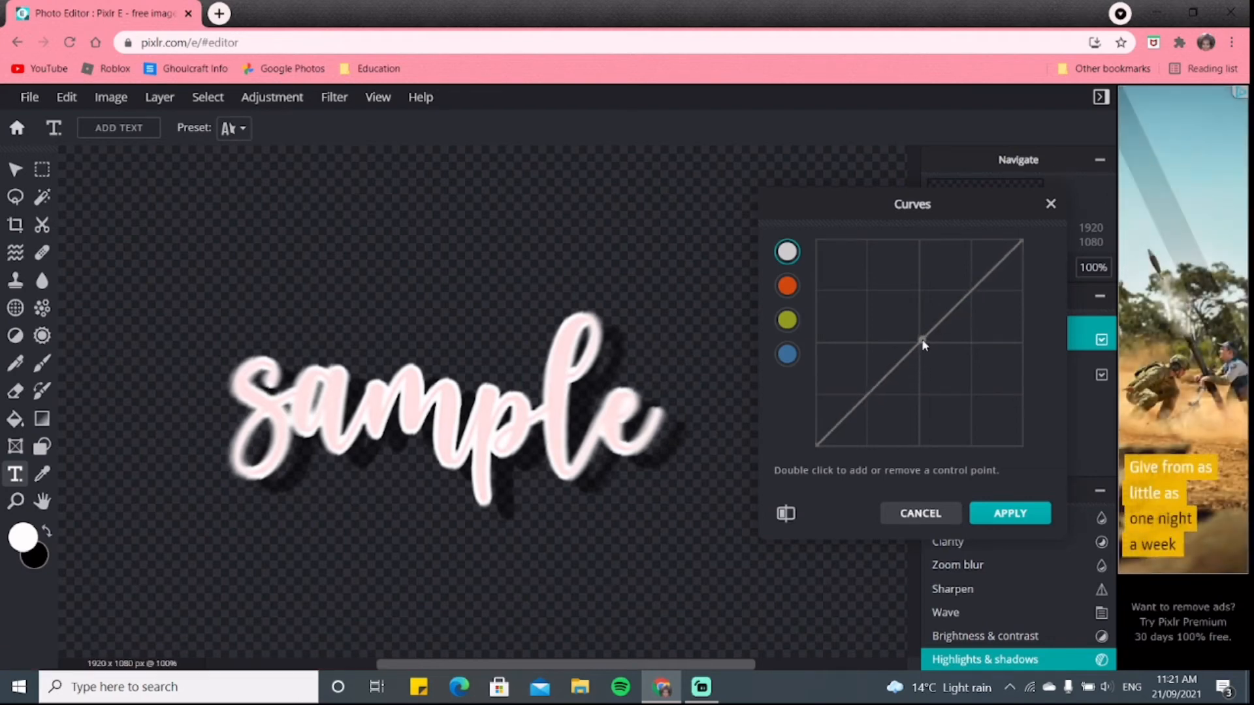
pyautogui.moveTo(924, 343); pyautogui.dragTo(909, 315)
pyautogui.moveTo(960, 273); pyautogui.dragTo(939, 367)
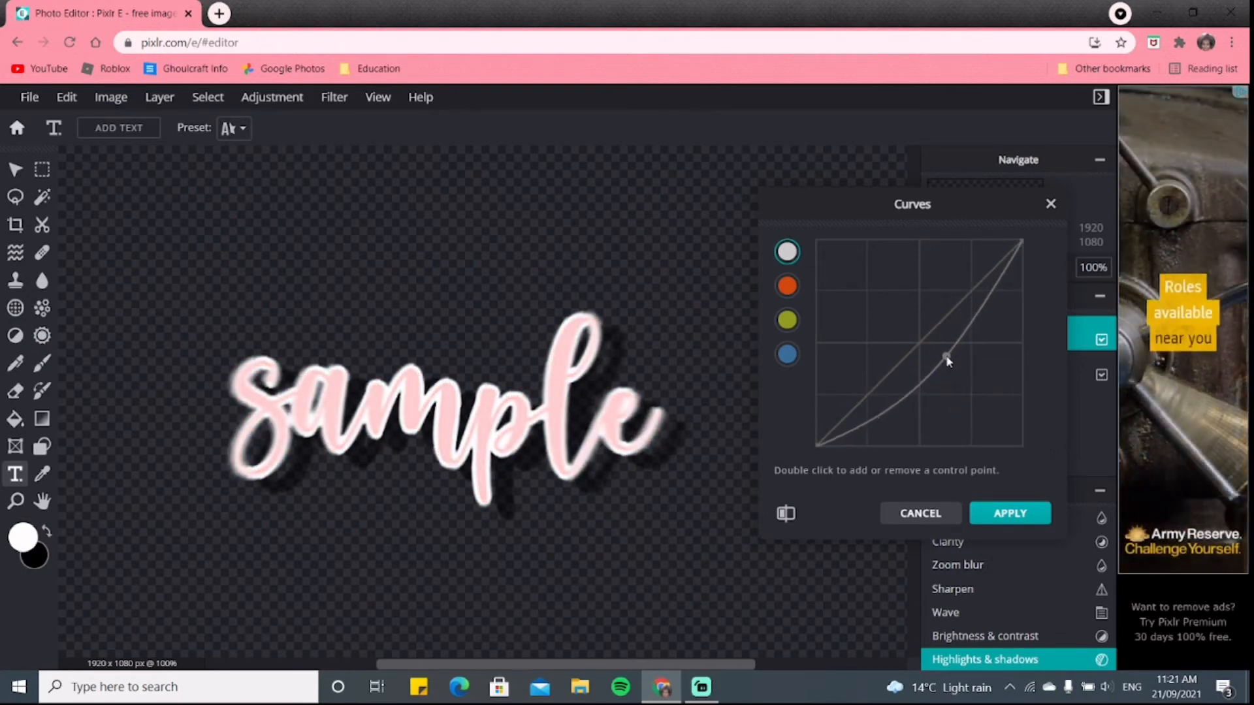
pyautogui.moveTo(939, 359); pyautogui.dragTo(911, 339)
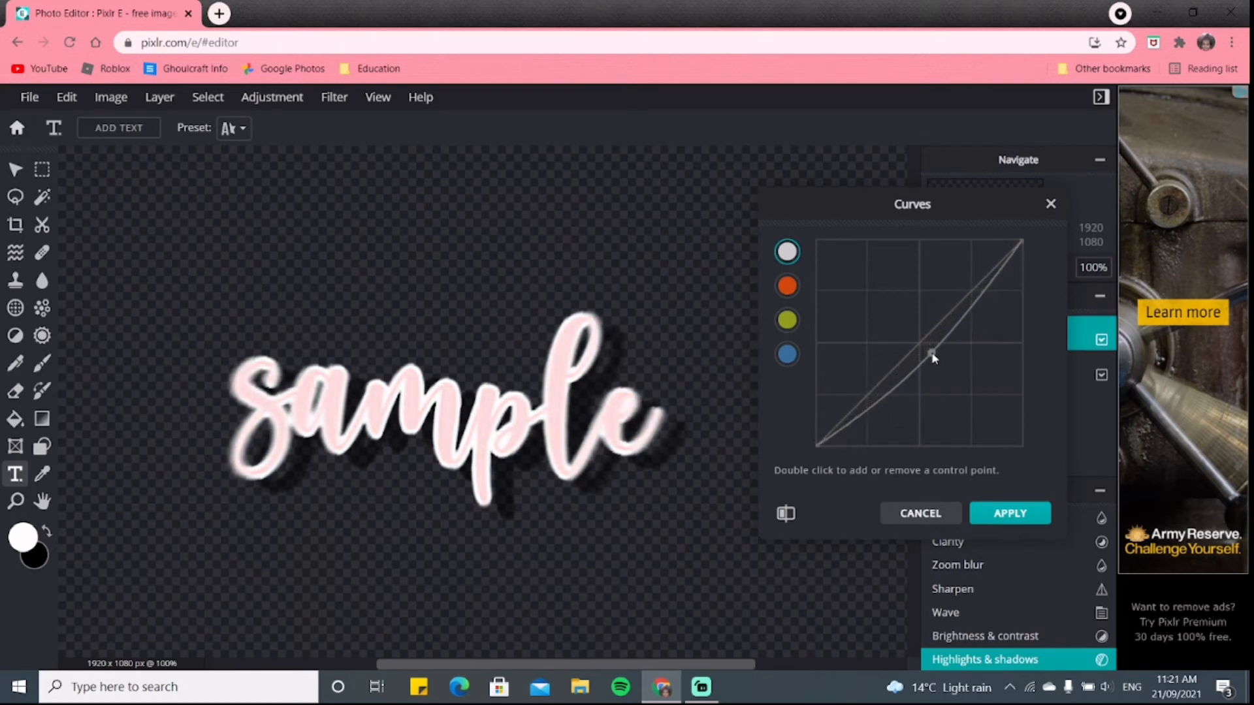
pyautogui.click(1010, 514)
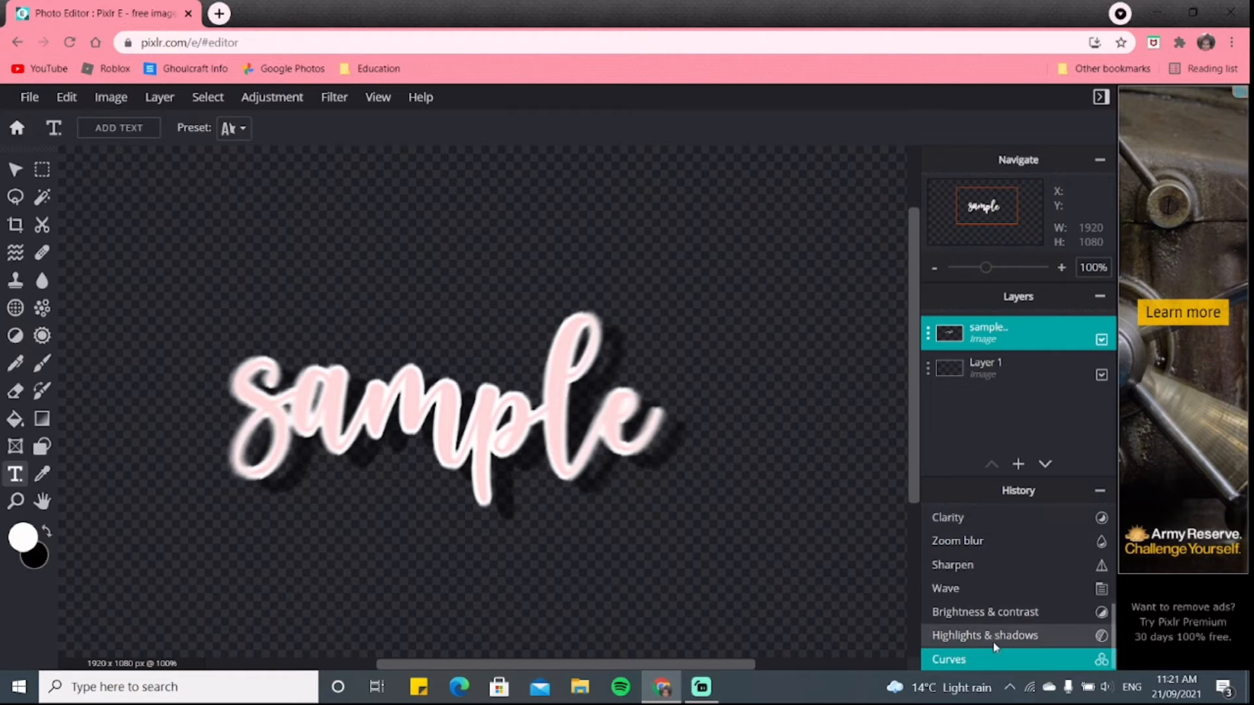
# - Compare the "sample" text with and without the Curves adjustment by switching between the last two history states, and inspect it up close
pyautogui.scroll(5, 1025, 574)
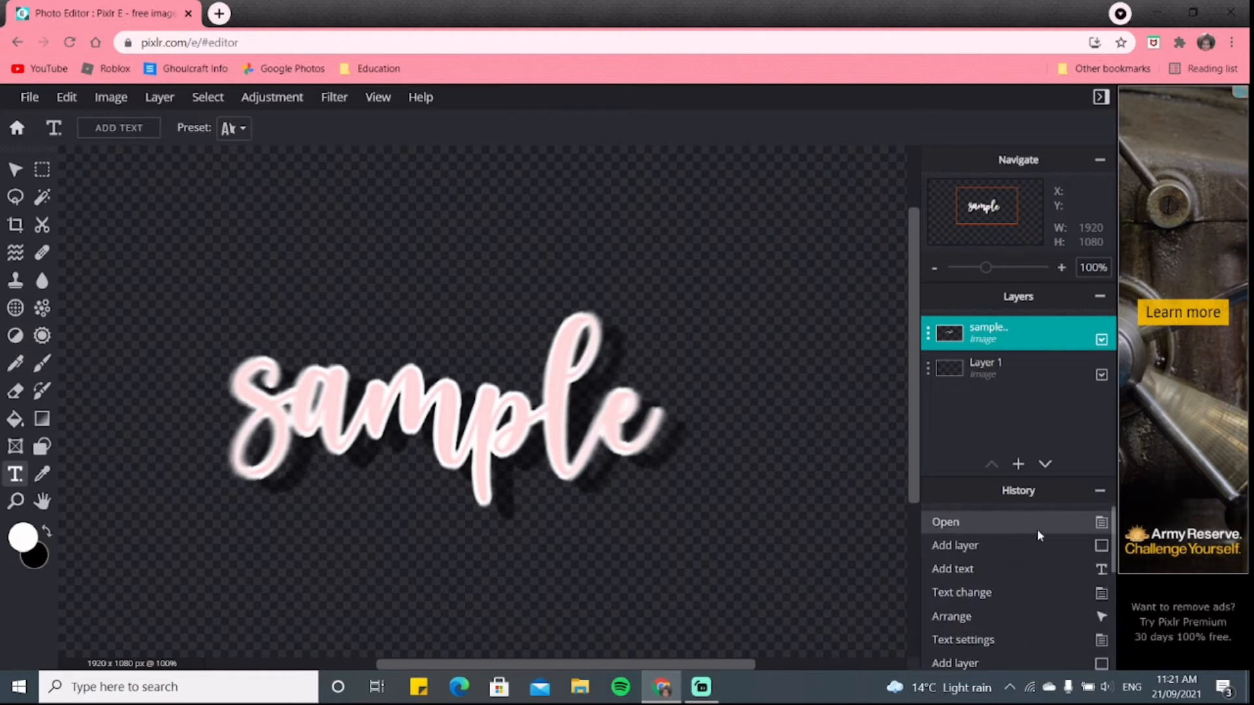
pyautogui.scroll(-5, 1015, 549)
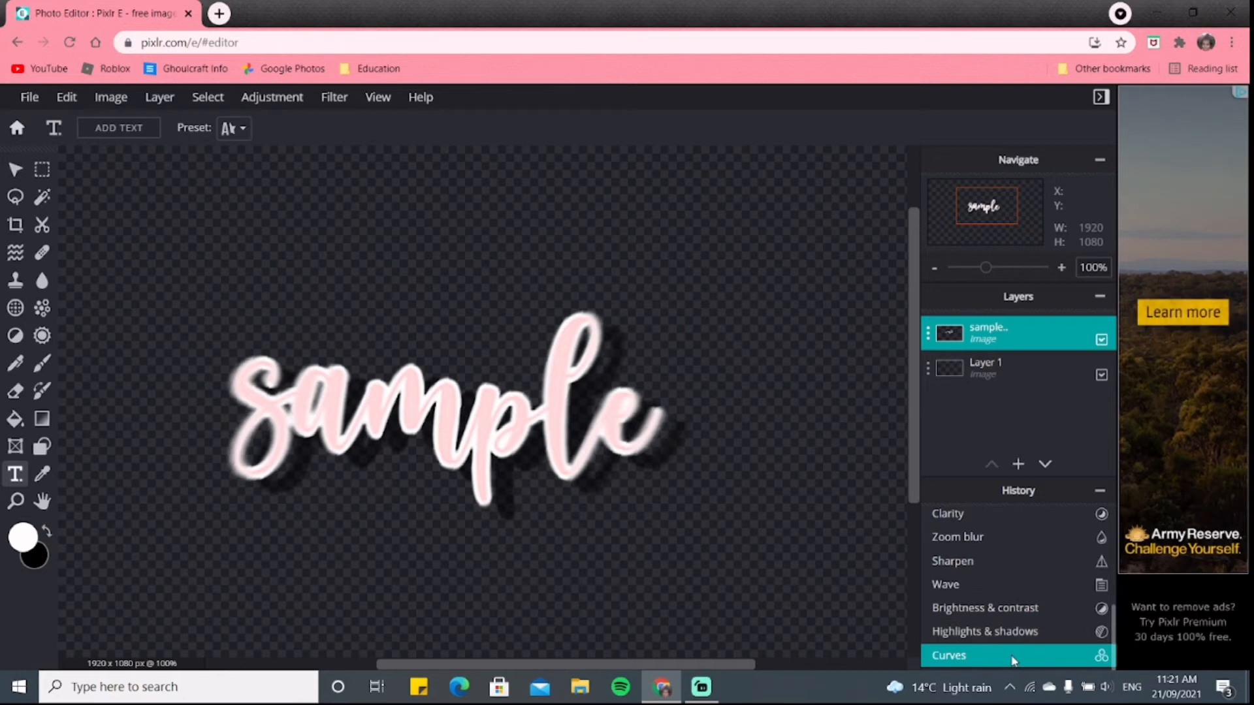
pyautogui.click(973, 633)
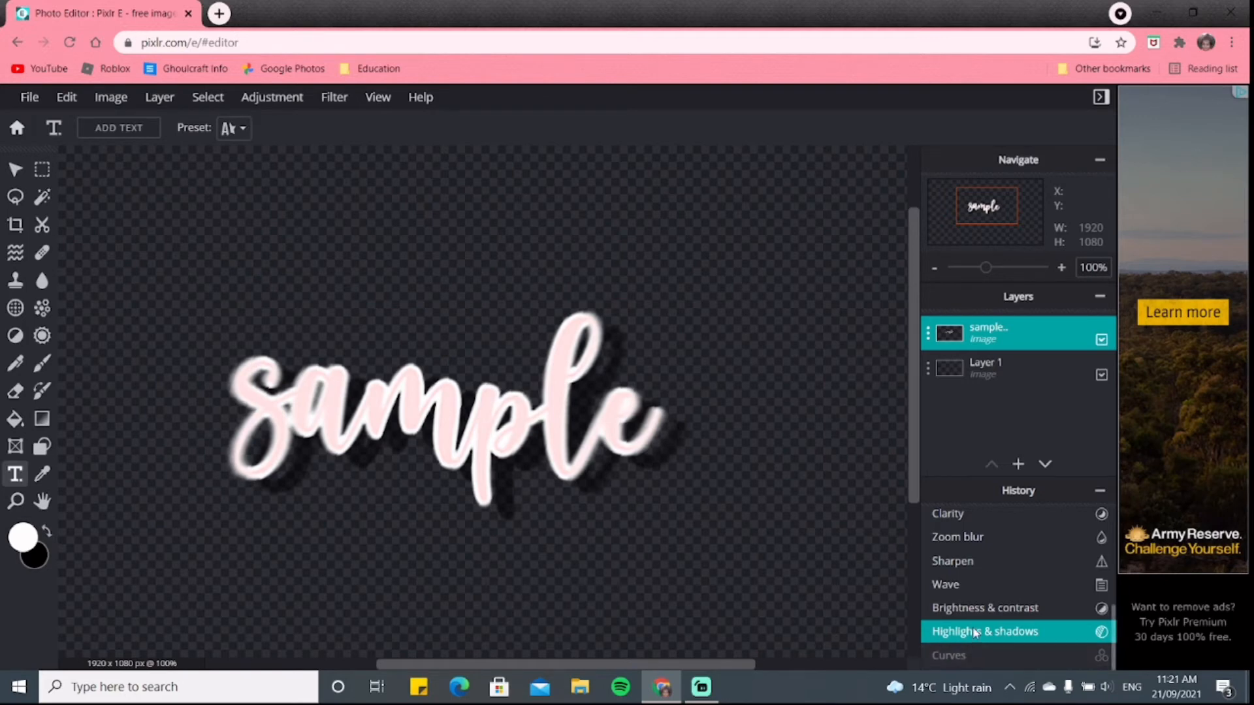
pyautogui.click(973, 658)
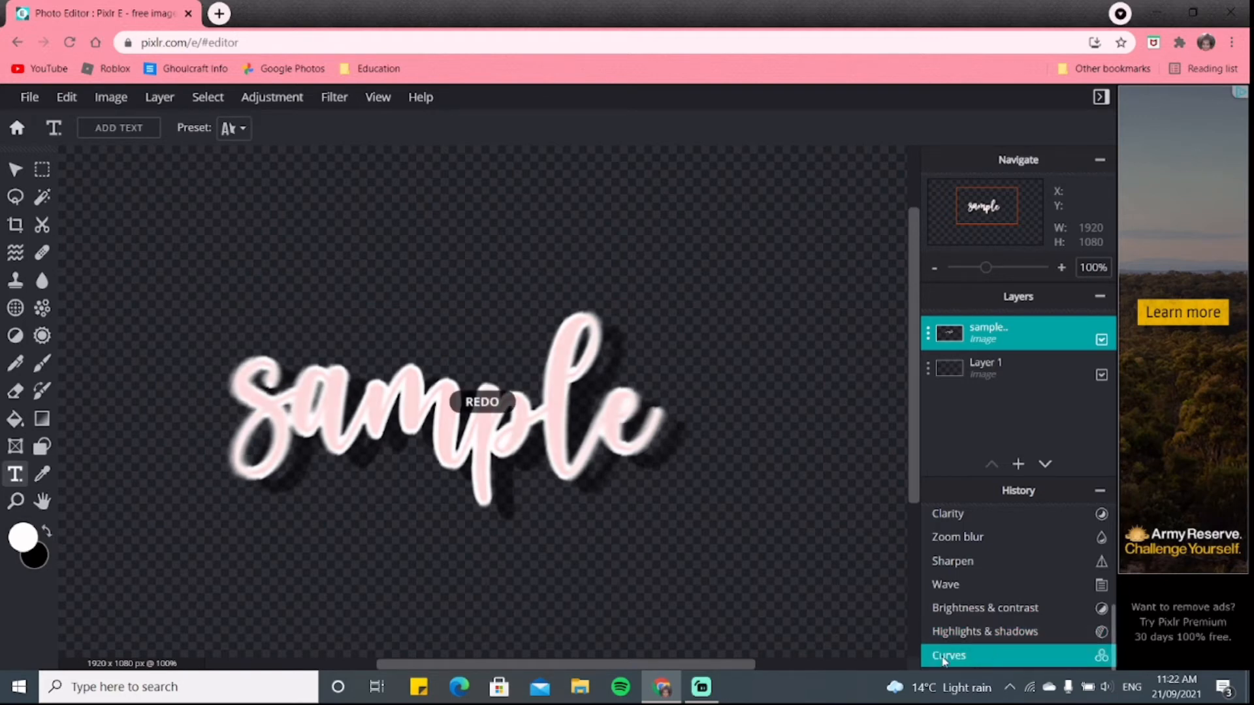
pyautogui.click(980, 633)
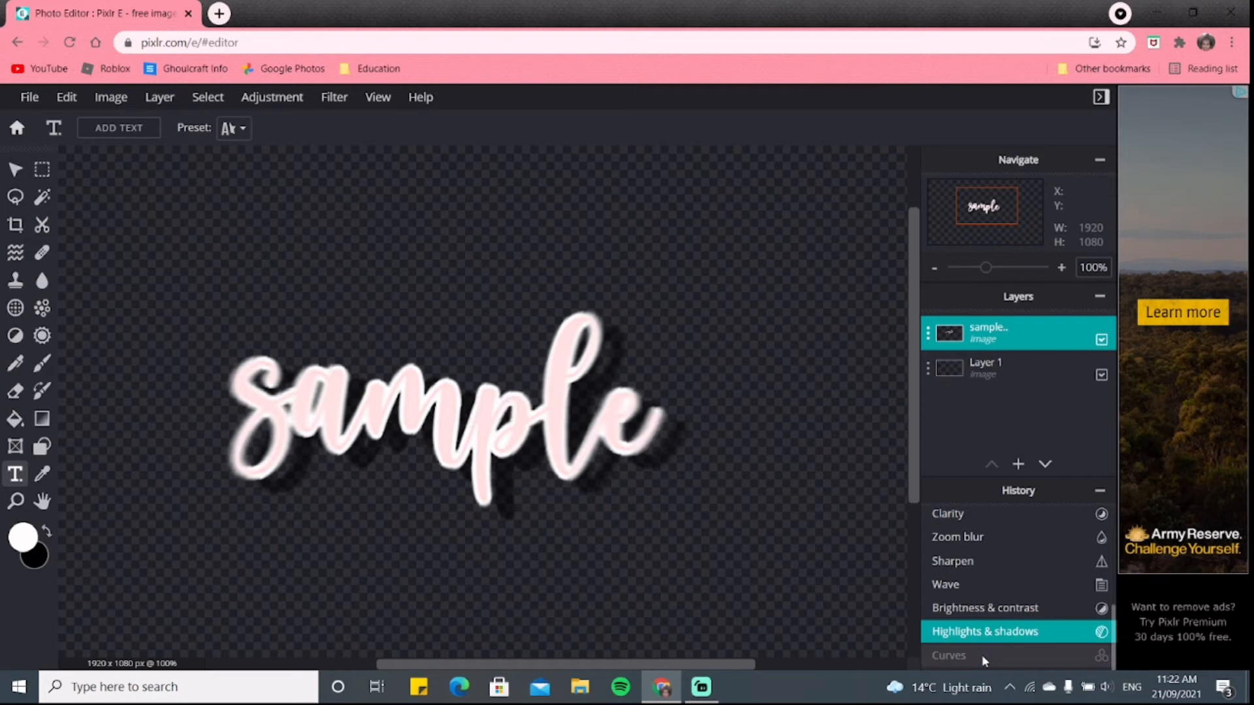
pyautogui.click(981, 654)
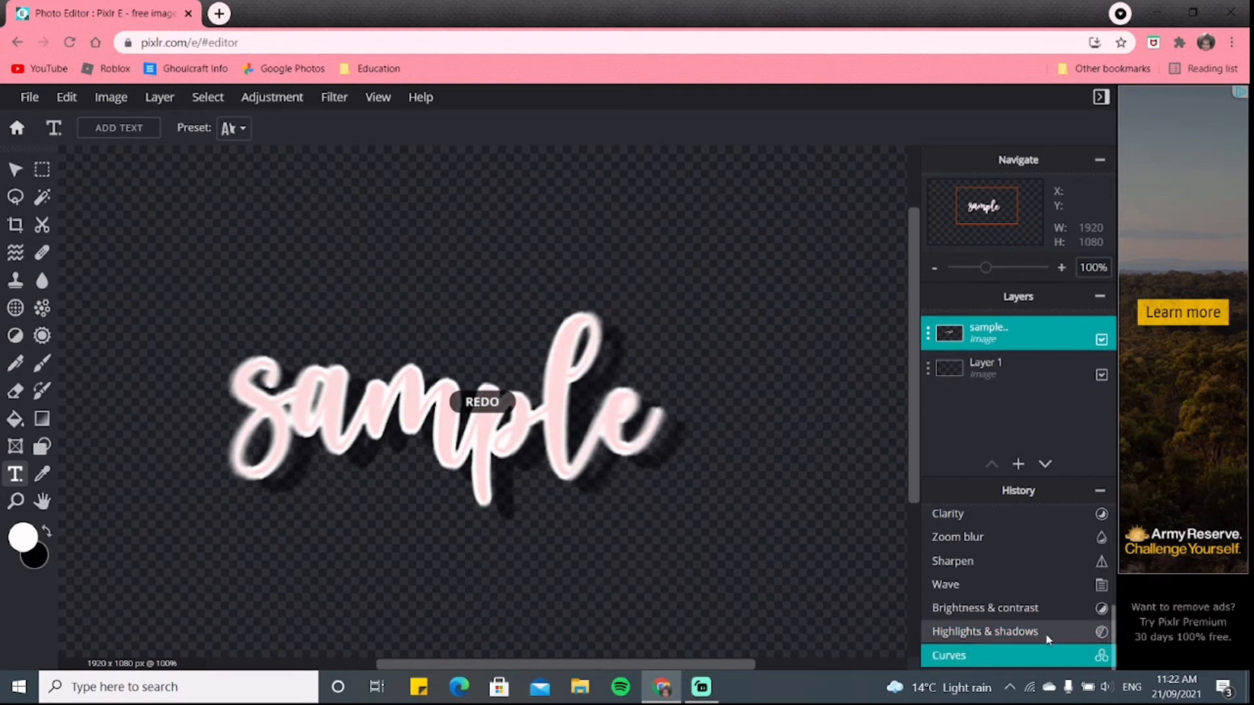
pyautogui.click(996, 633)
pyautogui.click(997, 655)
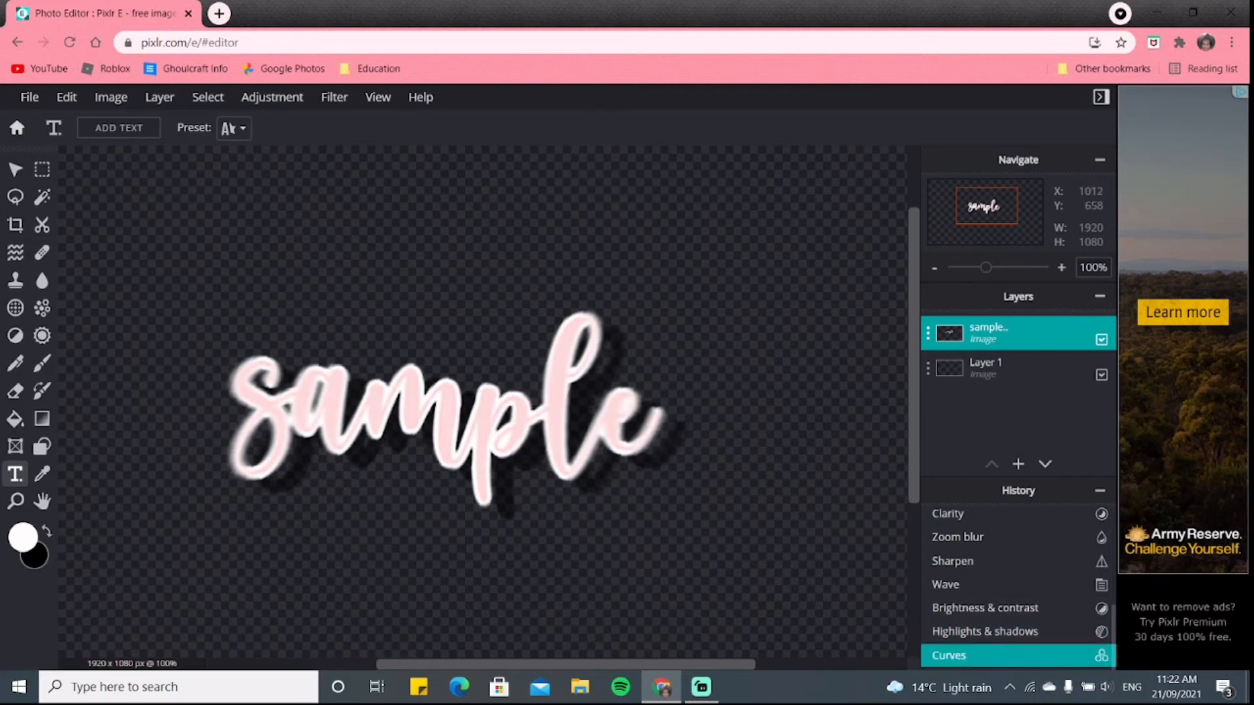
pyautogui.scroll(-5, 591, 392)
pyautogui.scroll(8, 496, 392)
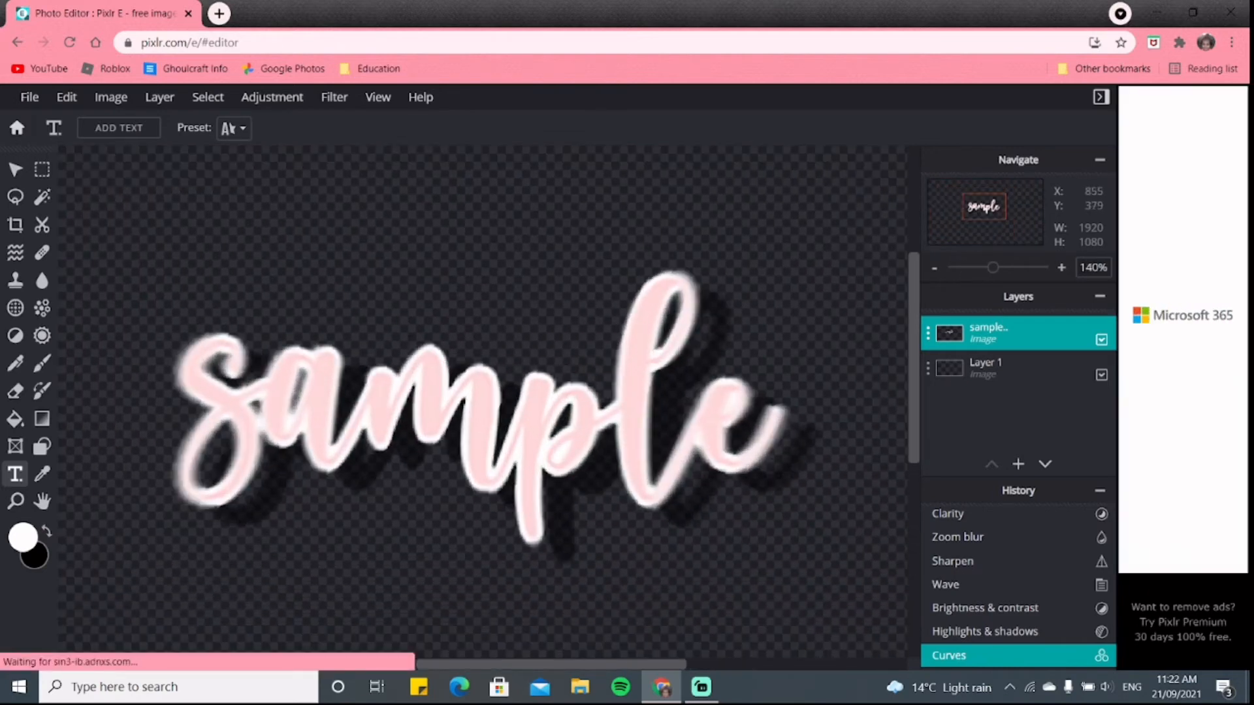
pyautogui.scroll(-5, 471, 385)
pyautogui.scroll(1, 470, 386)
# - Add the "Emblem 3" image as a new layer and scale it to about 1124 × 1074 px
pyautogui.moveTo(1017, 464)
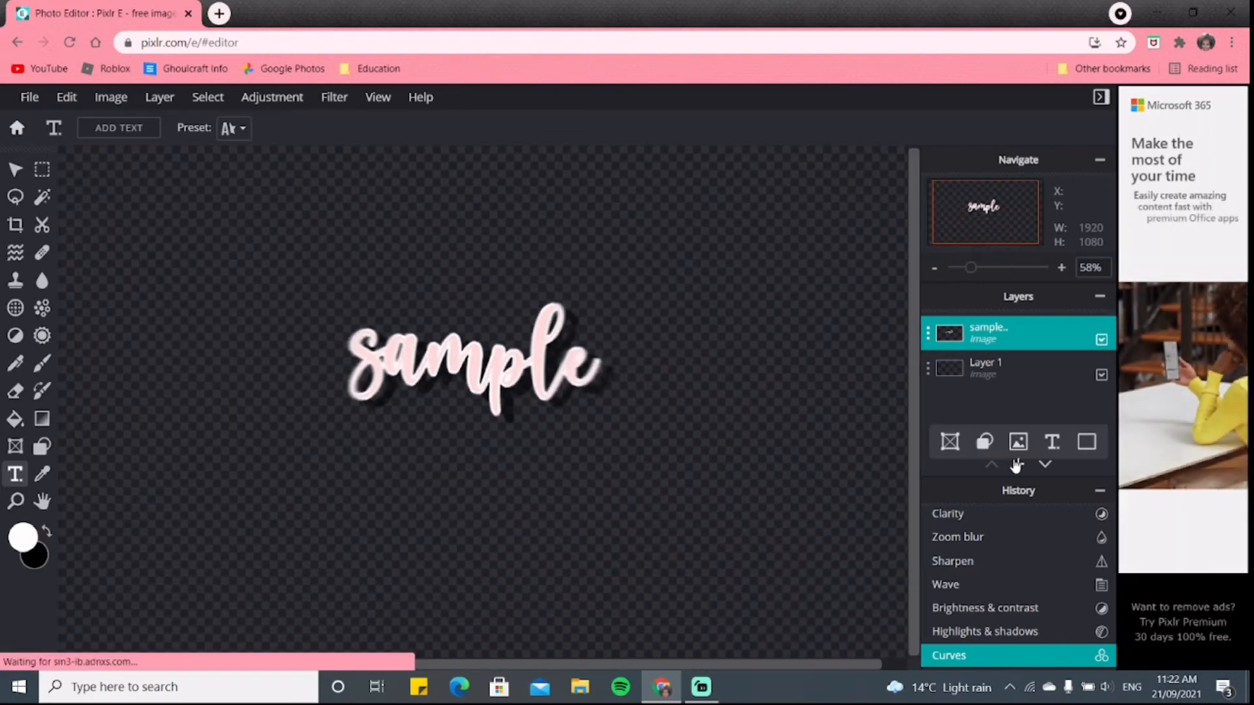
pyautogui.click(1018, 442)
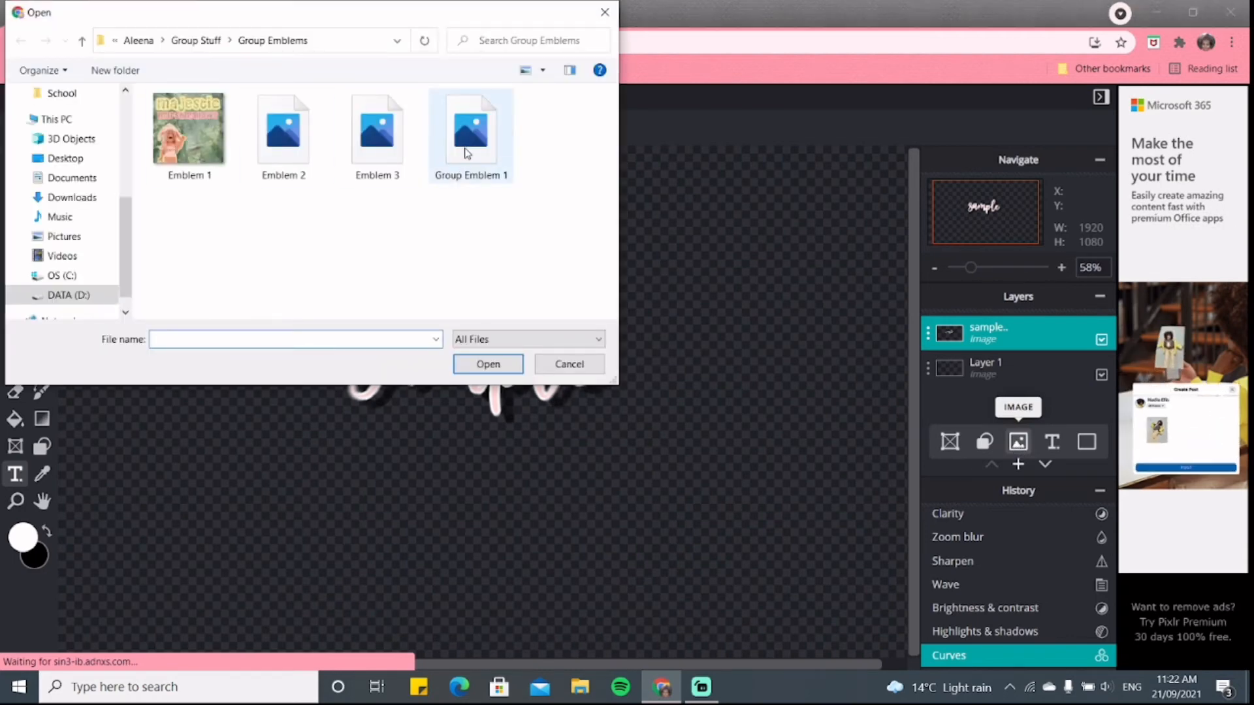
pyautogui.click(371, 157)
pyautogui.click(485, 359)
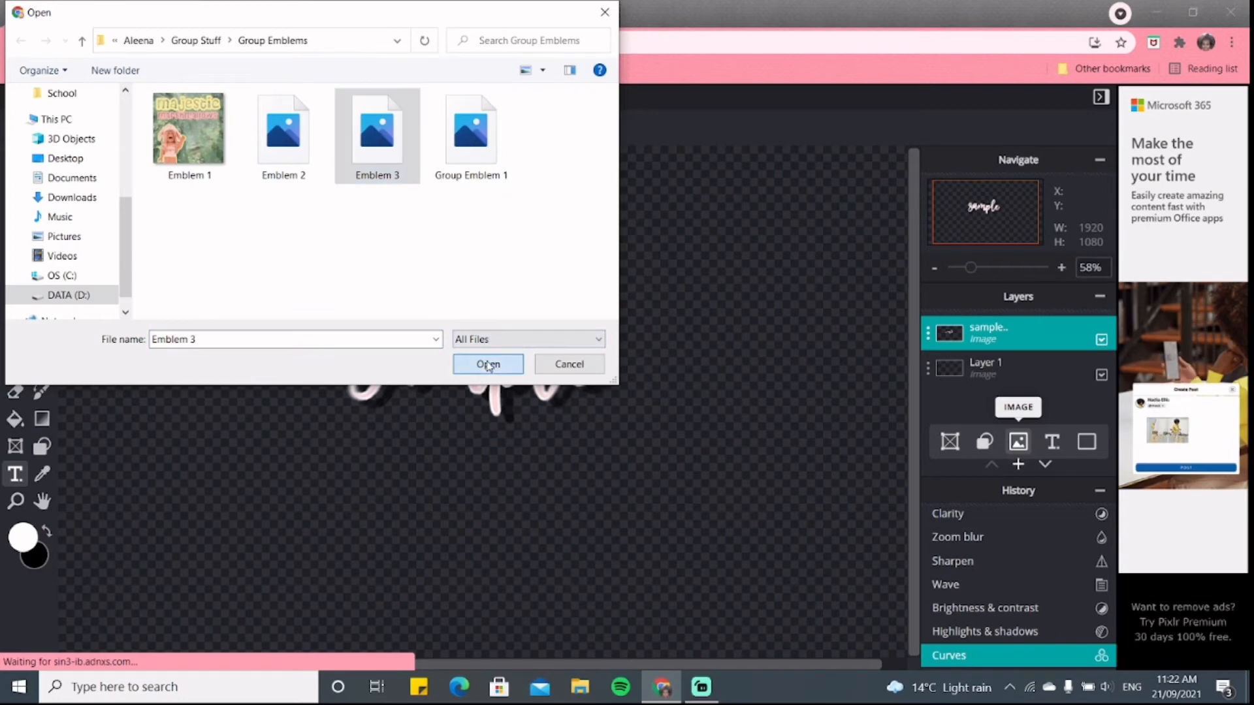
pyautogui.moveTo(593, 501); pyautogui.dragTo(807, 508)
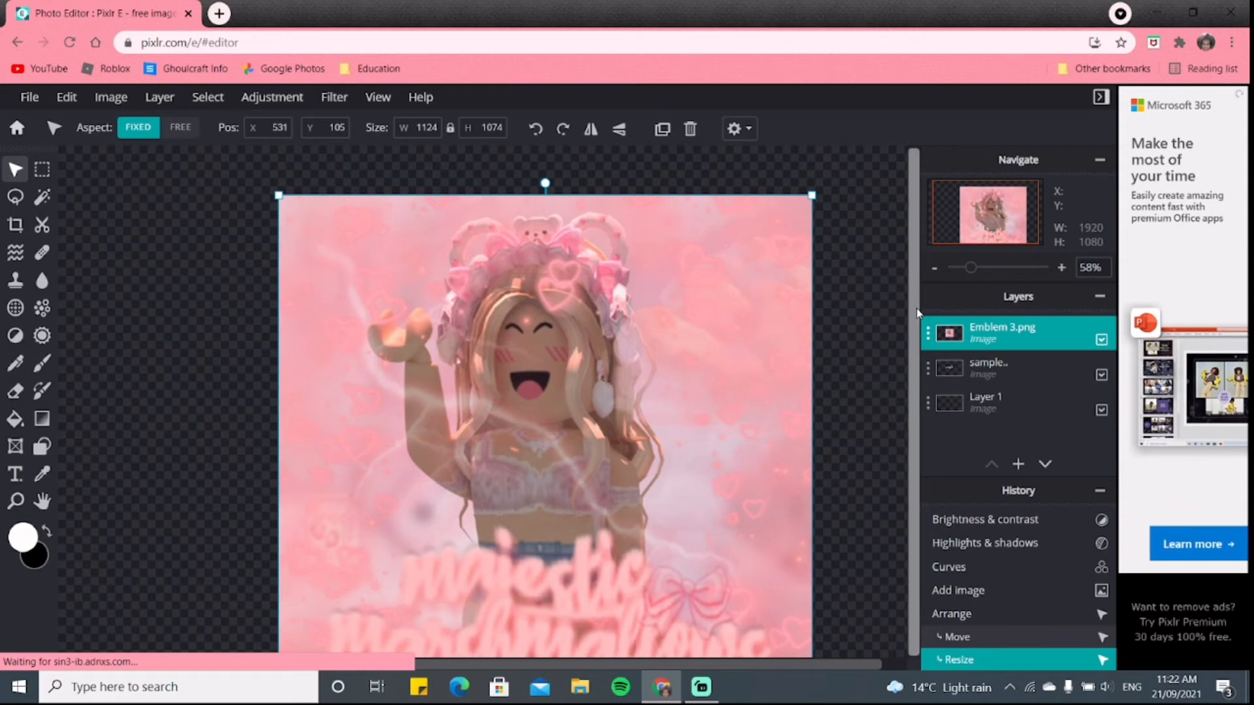
# - Move the emblem image up to about X 516, Y -77 and shrink it to about 1016 × 971 px
pyautogui.scroll(-3, 778, 425)
pyautogui.scroll(4, 548, 500)
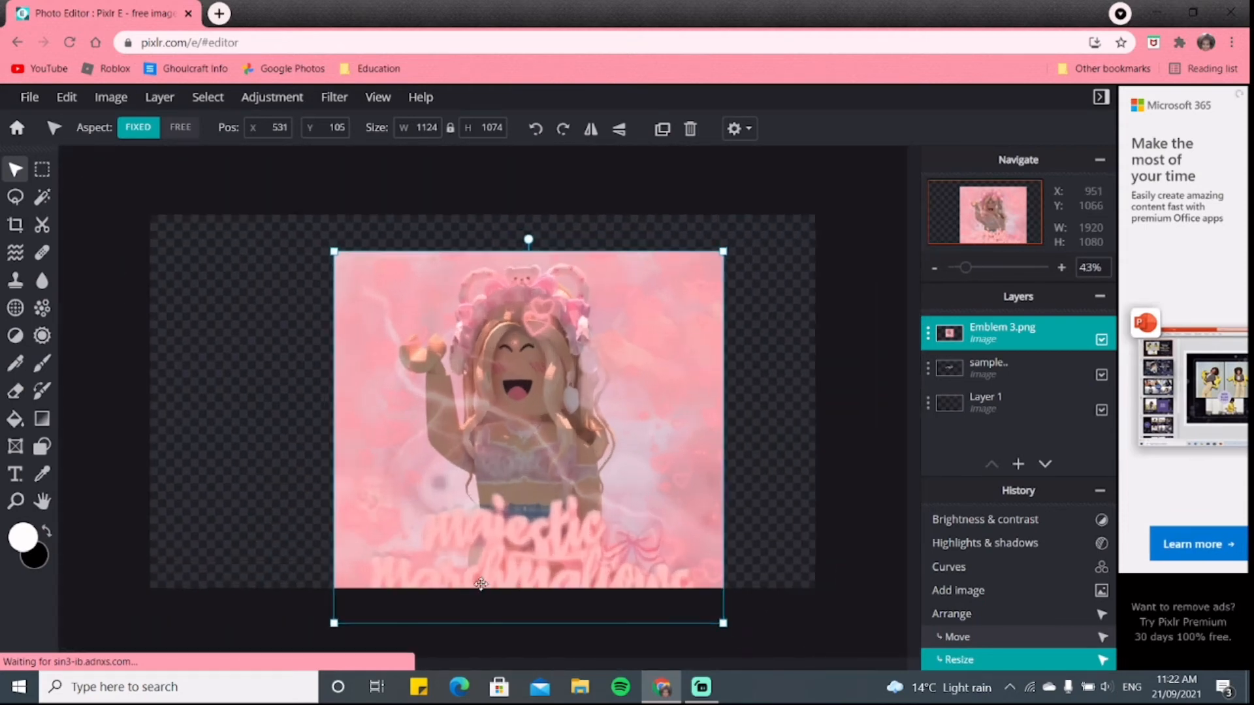
pyautogui.moveTo(548, 500); pyautogui.dragTo(544, 441)
pyautogui.scroll(2, 533, 546)
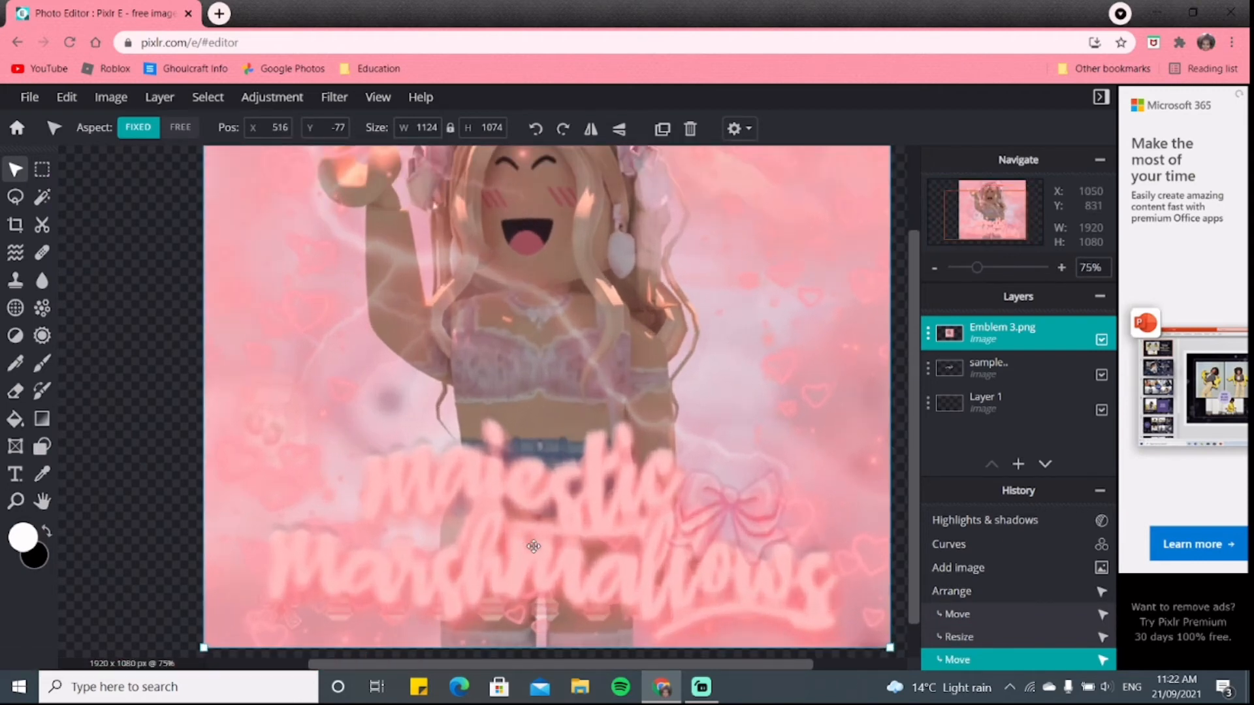
pyautogui.moveTo(889, 646); pyautogui.dragTo(824, 583)
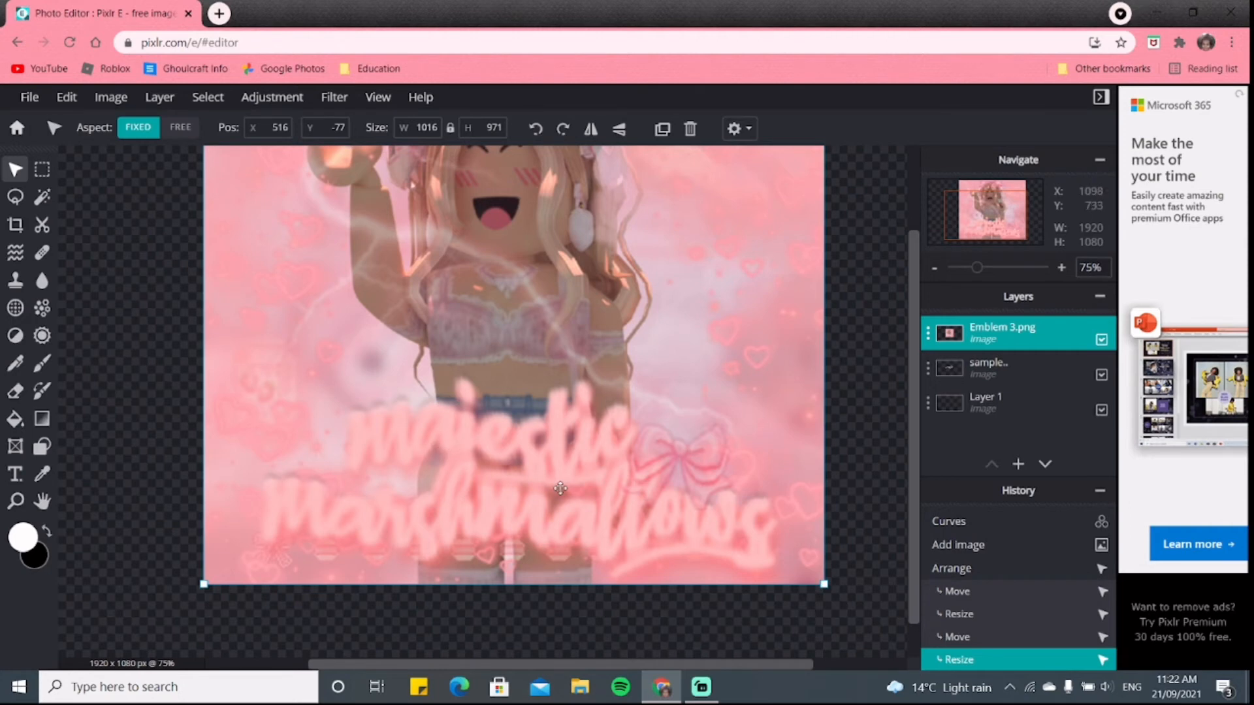
# - Examine the "majestic marshmallows" lettering and the bow in the emblem image up close
pyautogui.scroll(-4, 560, 488)
pyautogui.scroll(1, 522, 376)
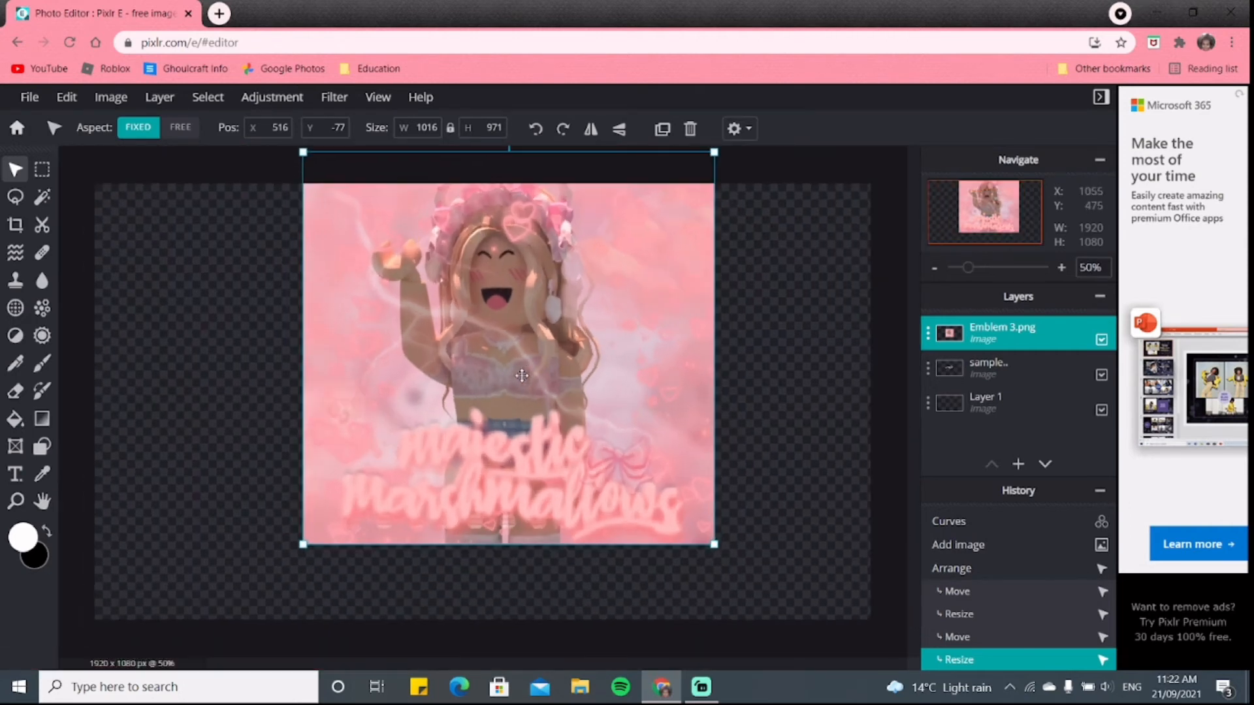
pyautogui.scroll(2, 522, 376)
pyautogui.scroll(4, 513, 604)
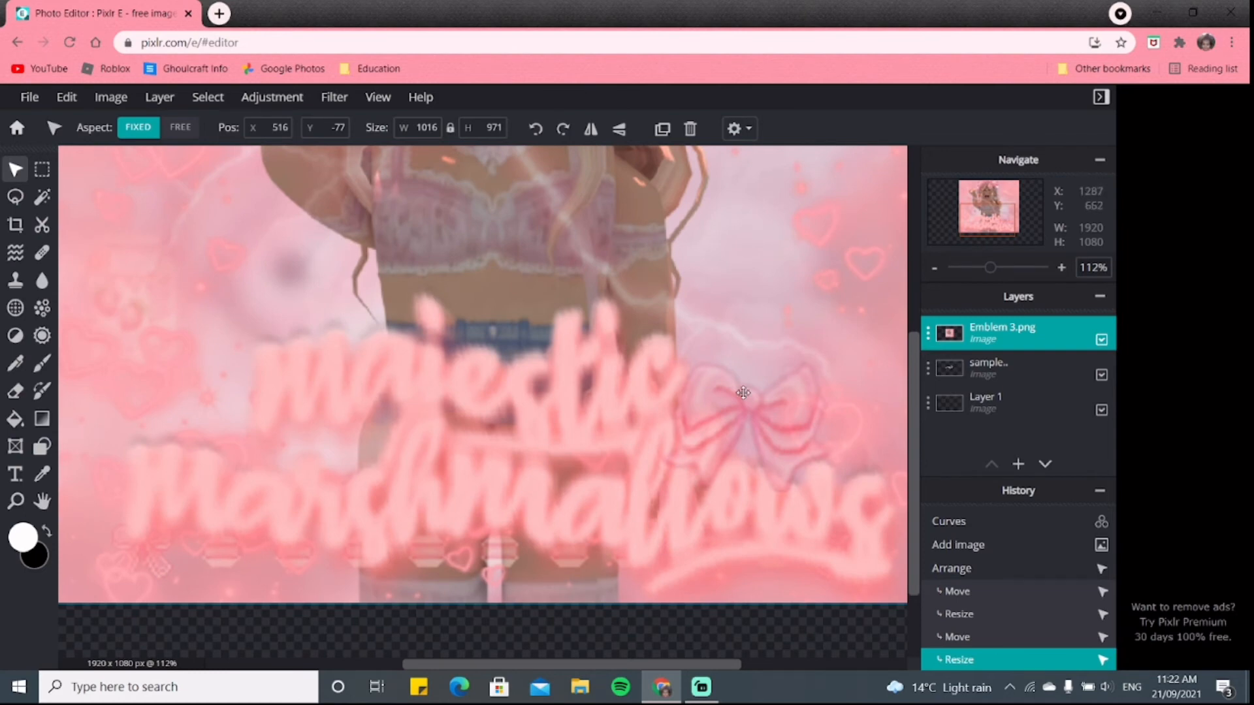
pyautogui.scroll(-2, 460, 395)
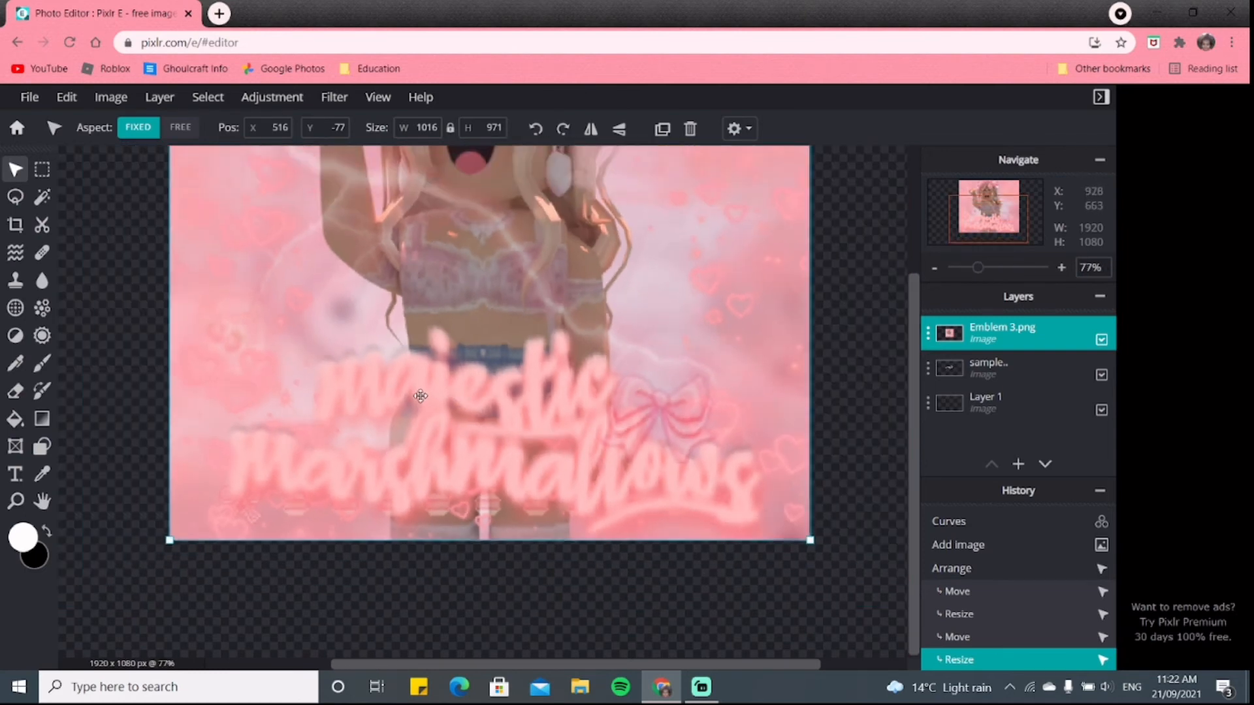
pyautogui.scroll(1, 521, 393)
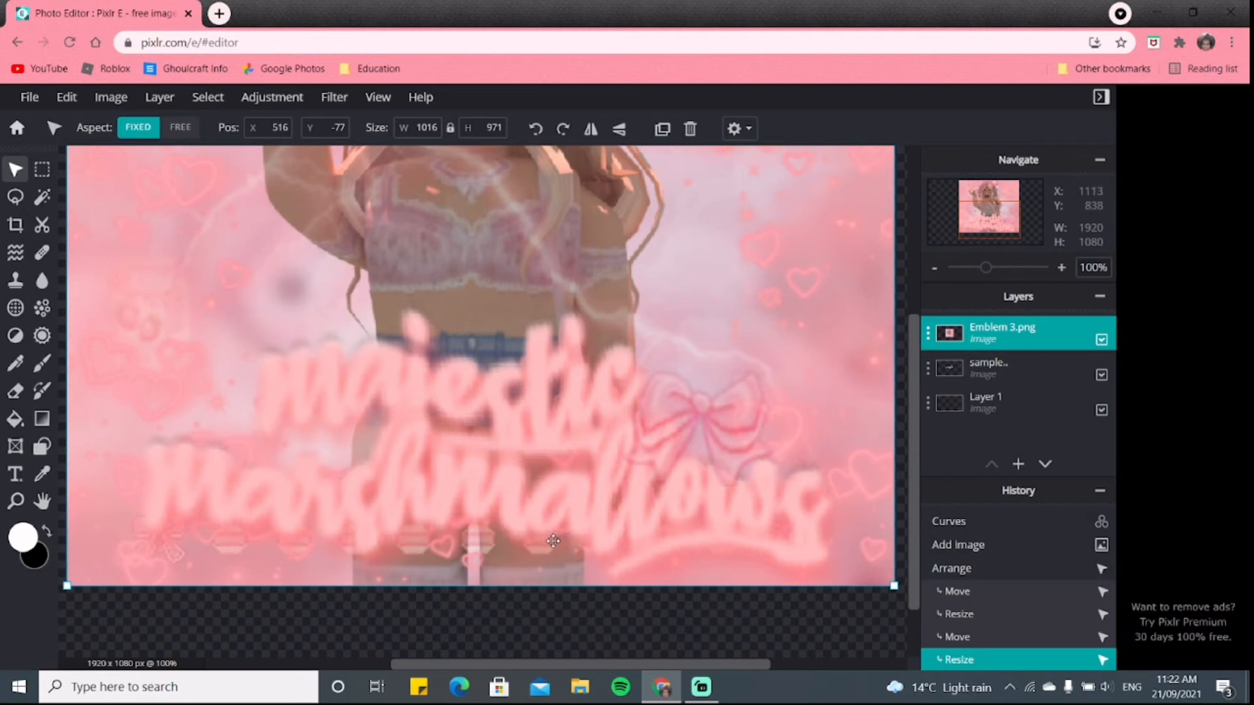
pyautogui.scroll(-1, 553, 541)
pyautogui.scroll(3, 839, 457)
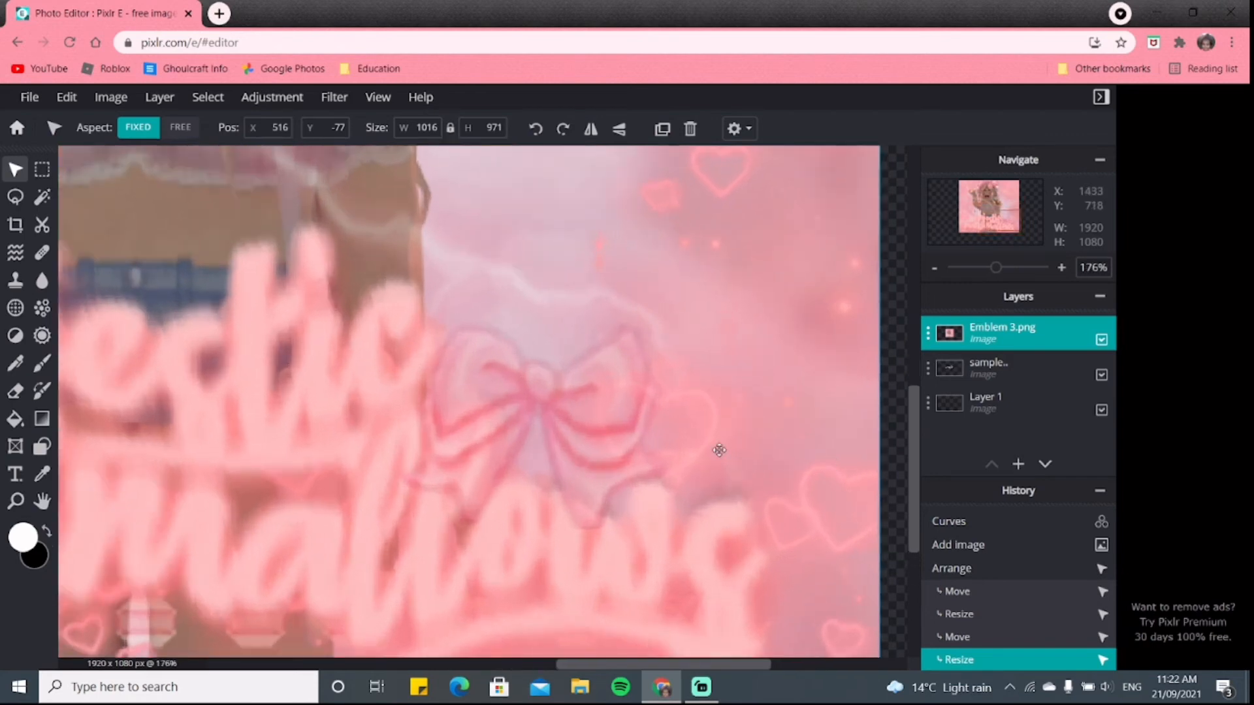
pyautogui.scroll(-3, 543, 429)
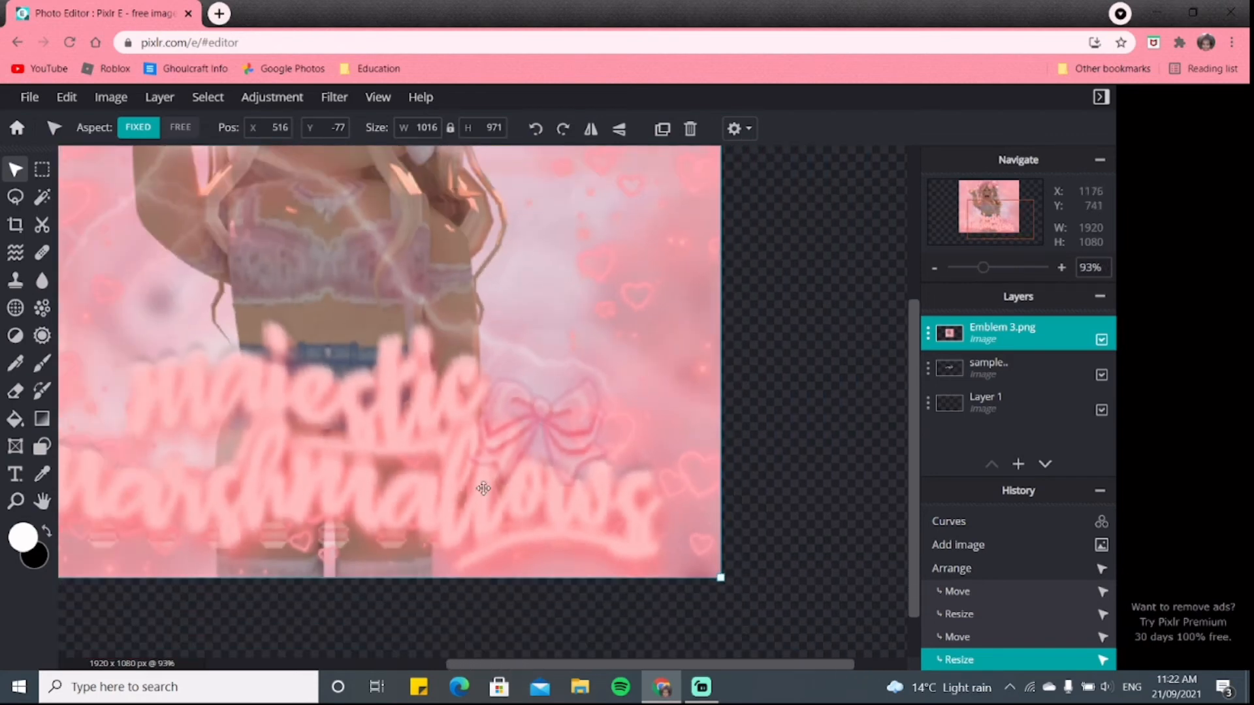
pyautogui.moveTo(607, 665); pyautogui.dragTo(496, 665)
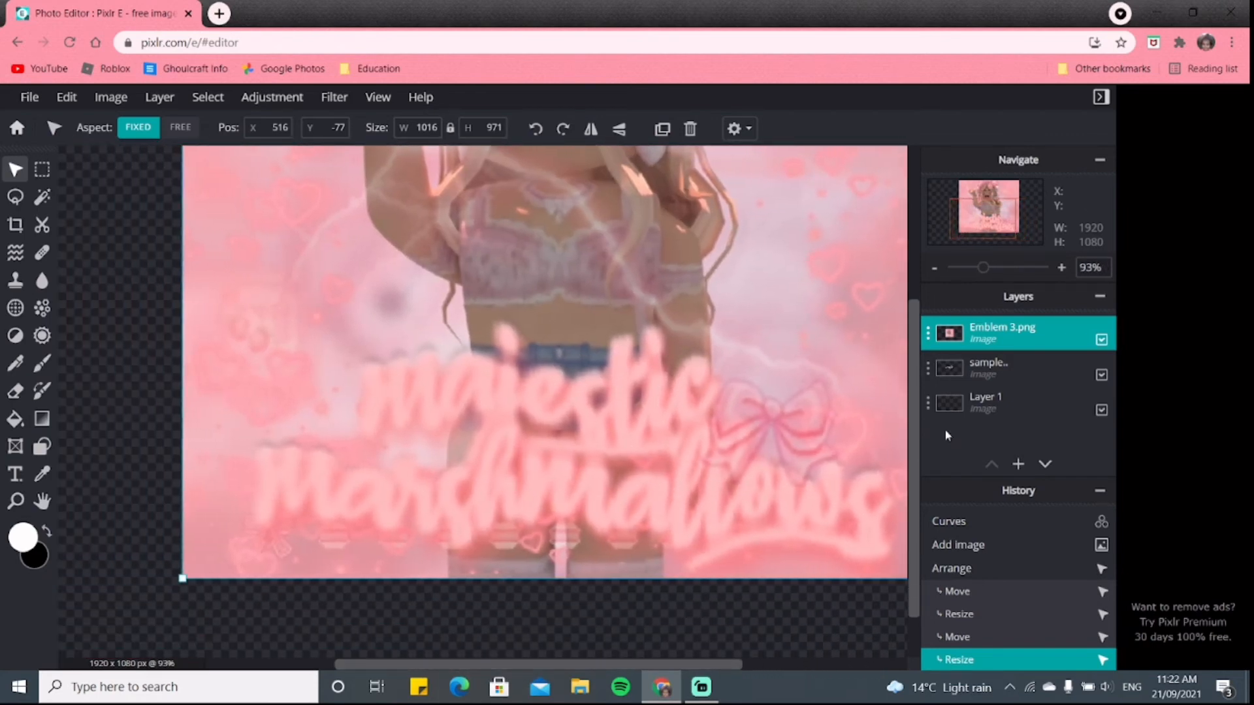
# - Examine the emblem's character, the lettering's lower edge and the faint overlay details beside the hearts in the background
pyautogui.moveTo(911, 448); pyautogui.dragTo(909, 423)
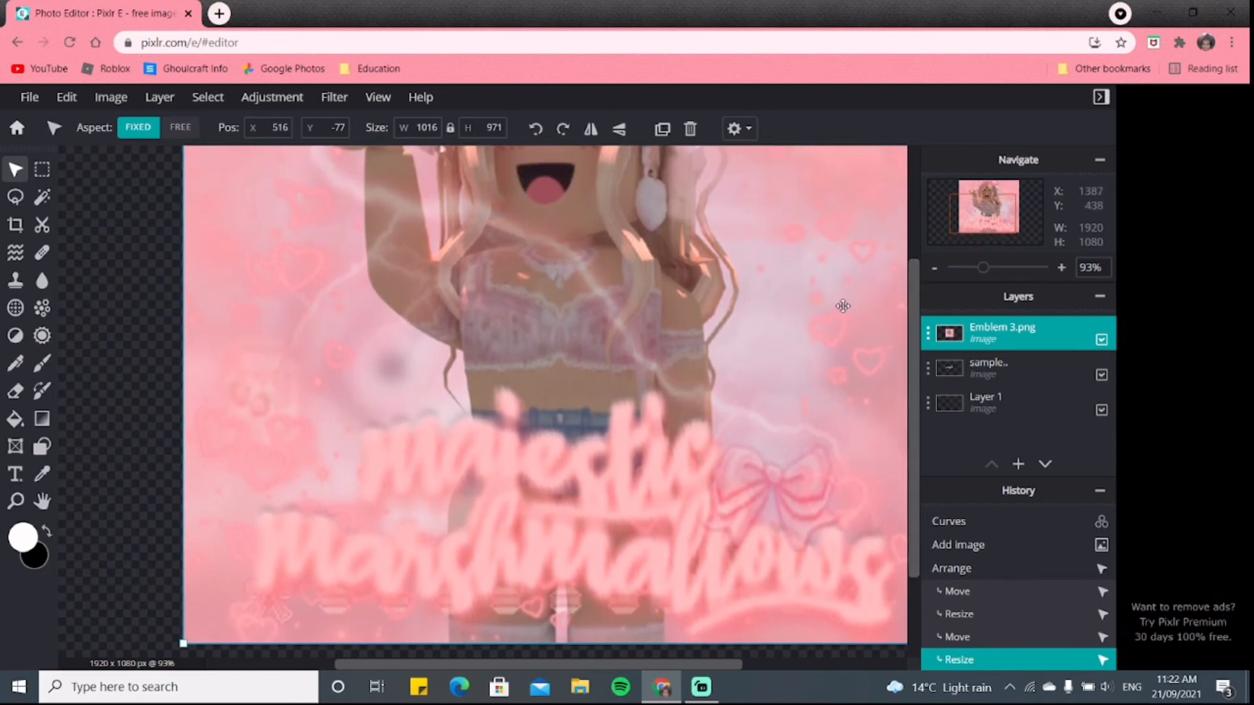
pyautogui.moveTo(912, 381); pyautogui.dragTo(919, 273)
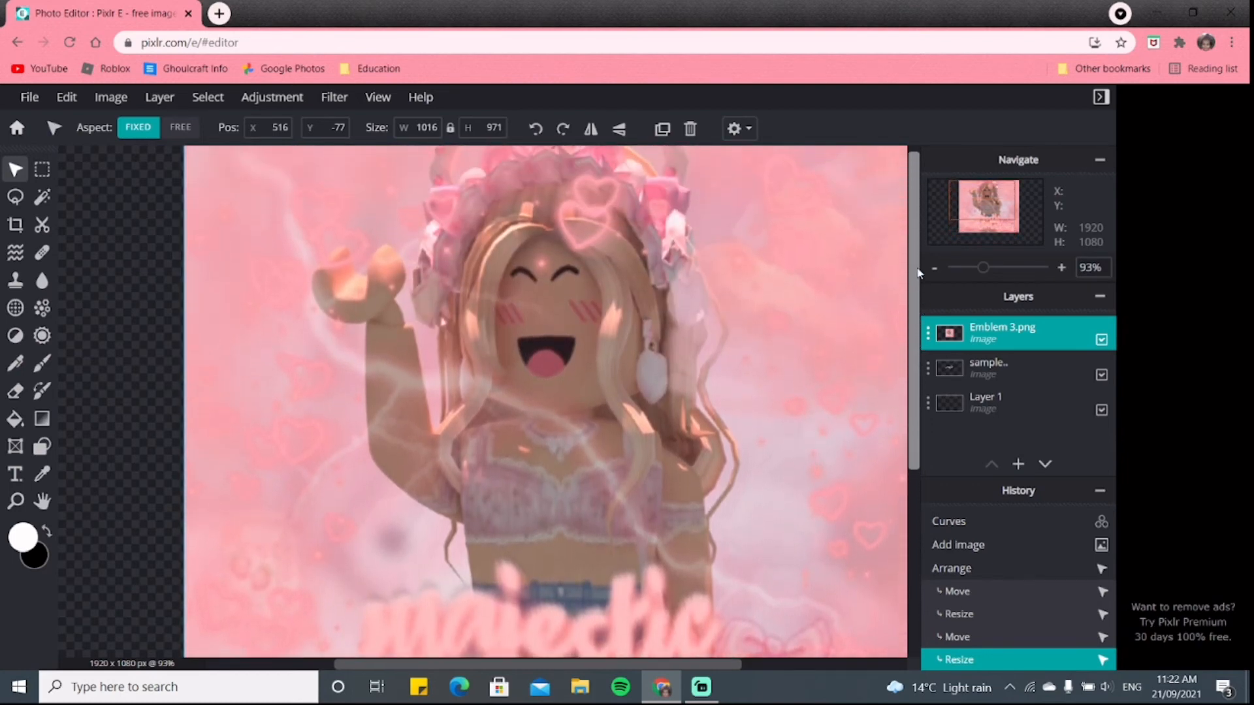
pyautogui.moveTo(917, 273); pyautogui.dragTo(917, 386)
pyautogui.moveTo(569, 664); pyautogui.dragTo(503, 665)
pyautogui.scroll(8, 455, 538)
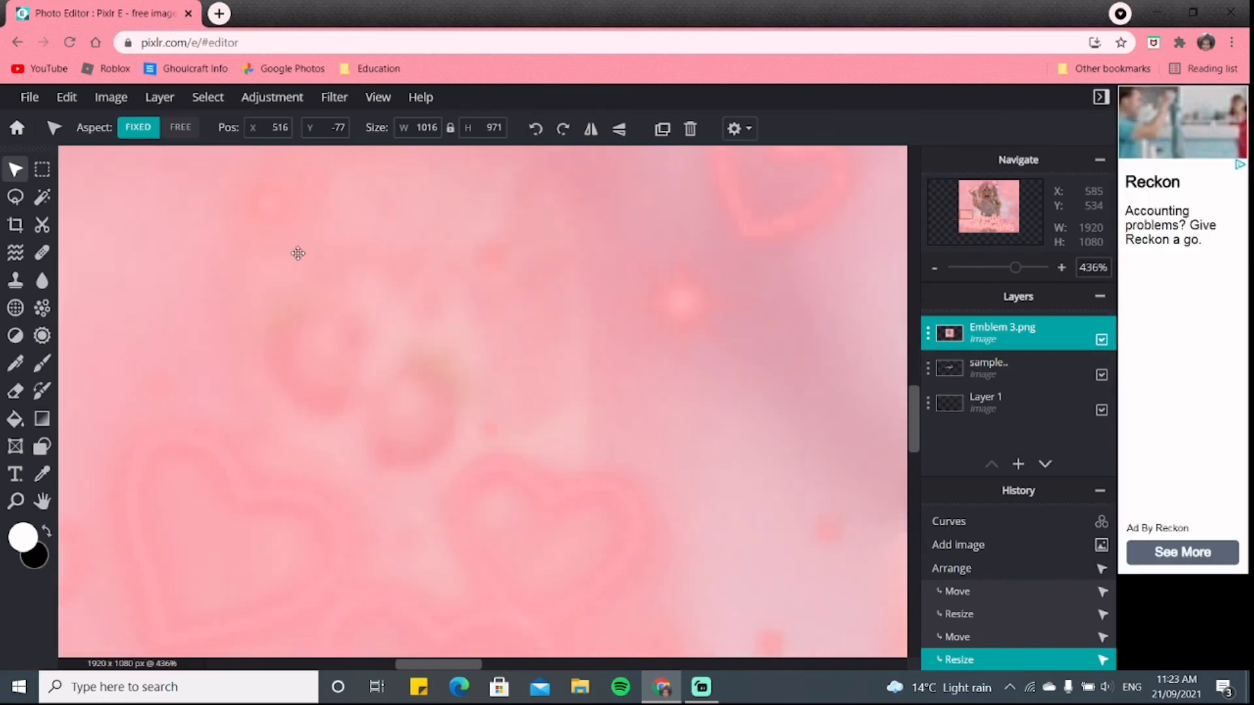
pyautogui.moveTo(914, 427)
pyautogui.mouseDown()
pyautogui.moveTo(915, 409)
pyautogui.moveTo(917, 421)
pyautogui.mouseUp()
pyautogui.scroll(-10, 281, 363)
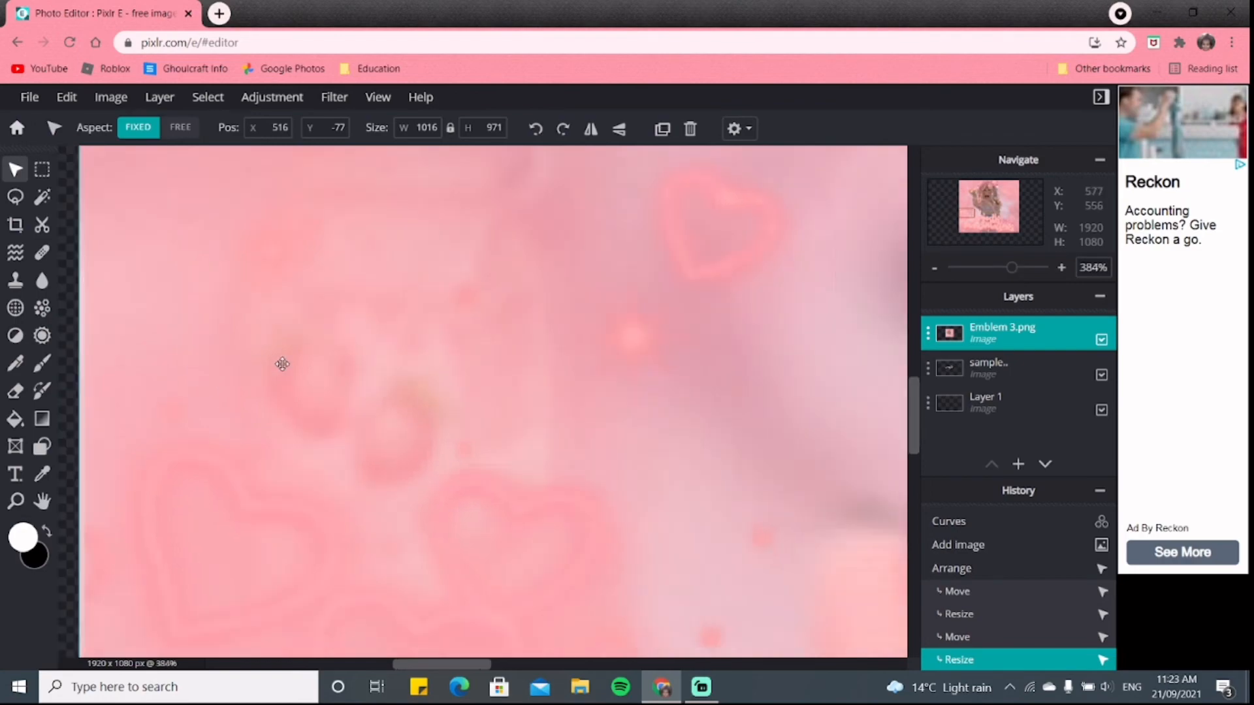
pyautogui.scroll(-3, 342, 342)
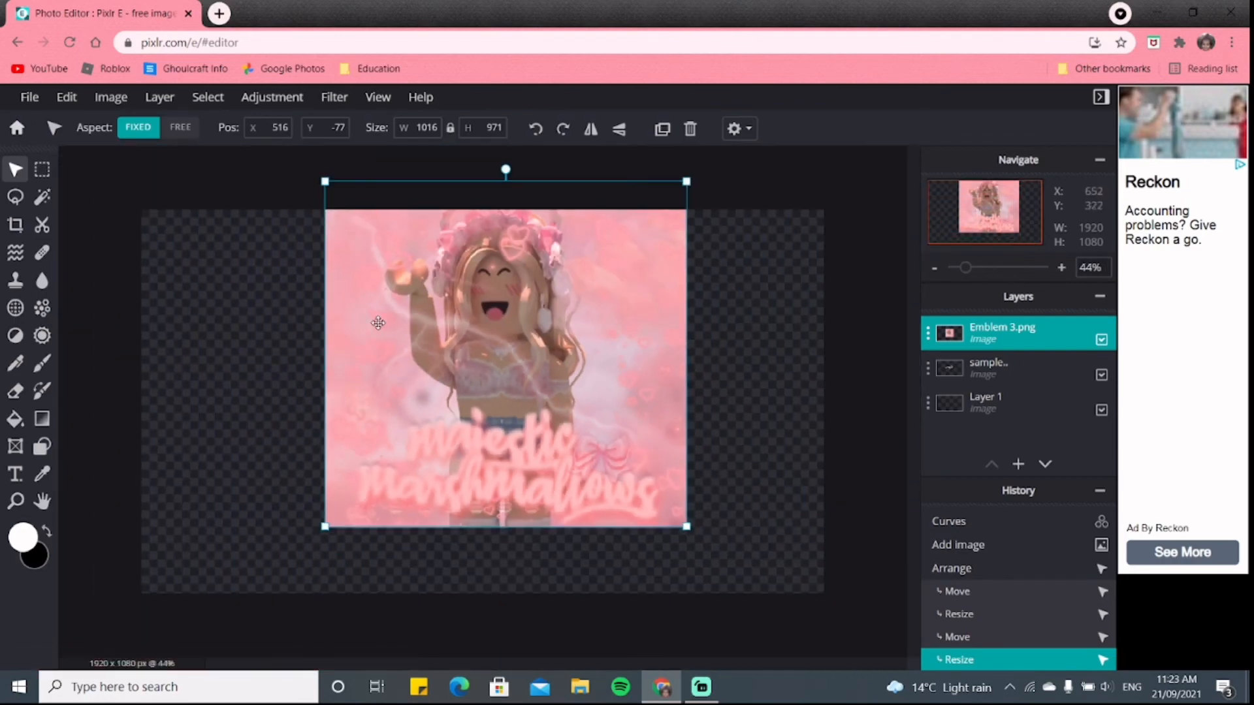
pyautogui.scroll(5, 461, 594)
pyautogui.scroll(4, 509, 595)
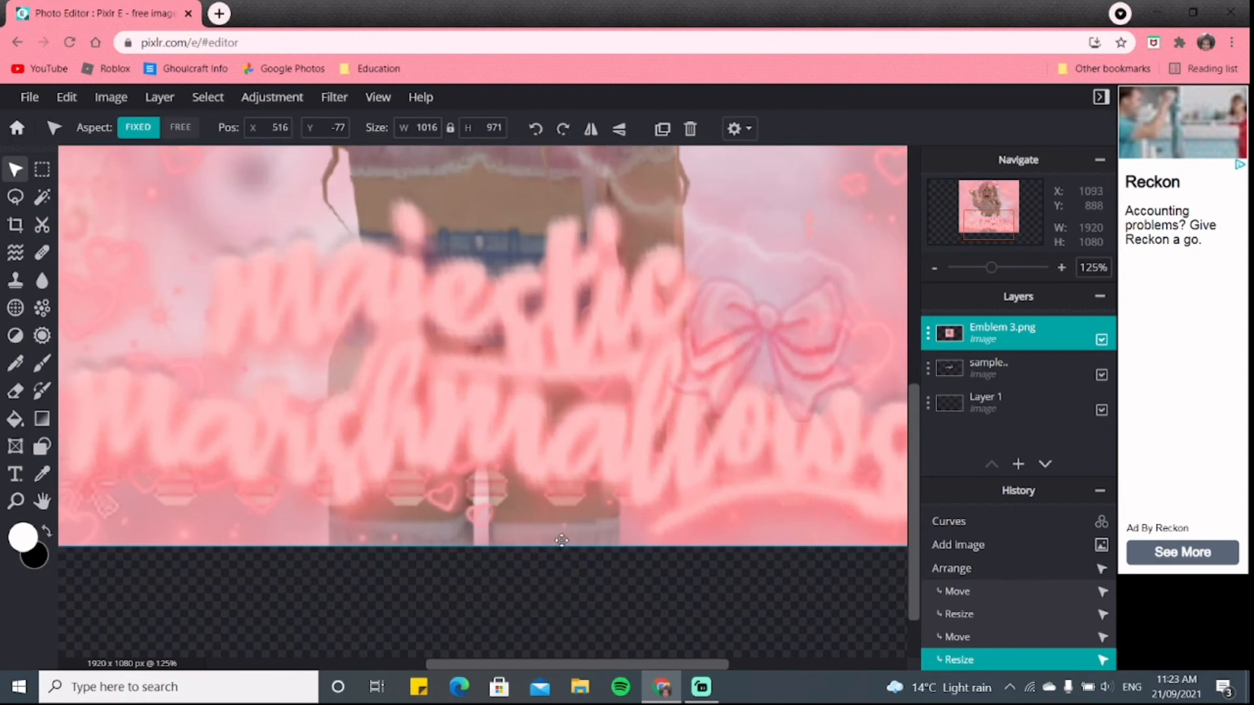
pyautogui.scroll(-4, 561, 540)
pyautogui.scroll(8, 207, 371)
pyautogui.scroll(4, 207, 372)
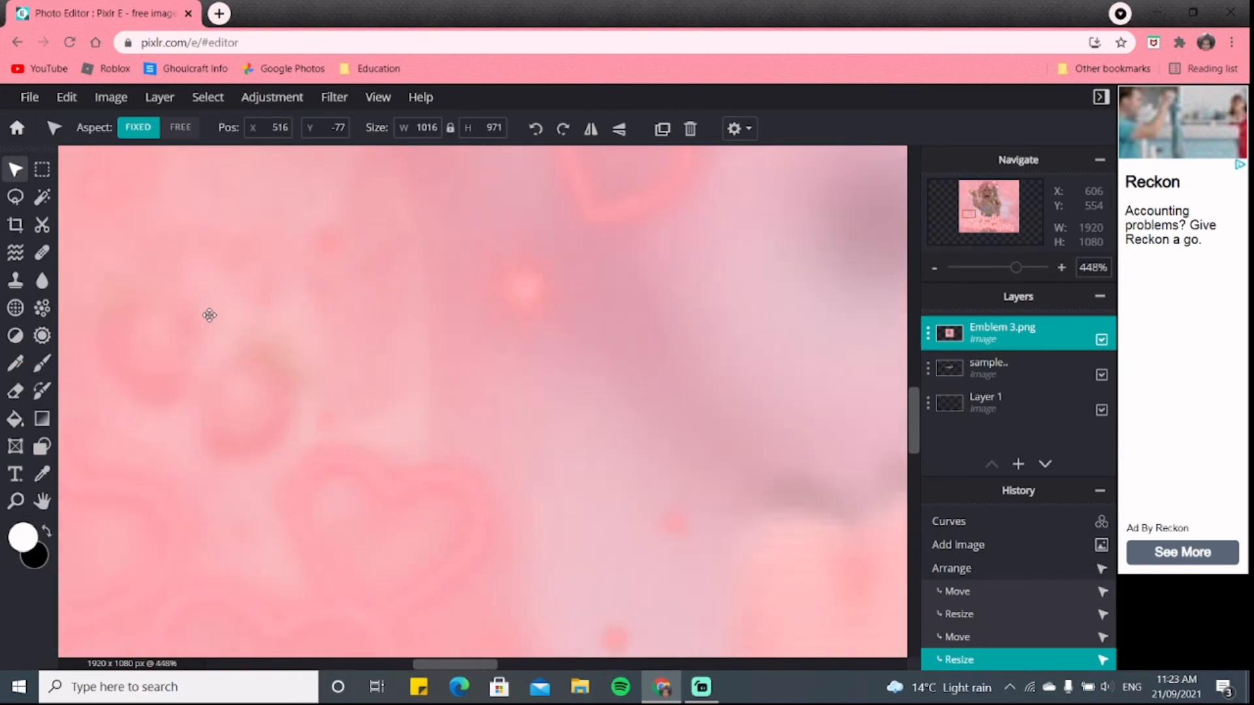
pyautogui.scroll(-15, 206, 316)
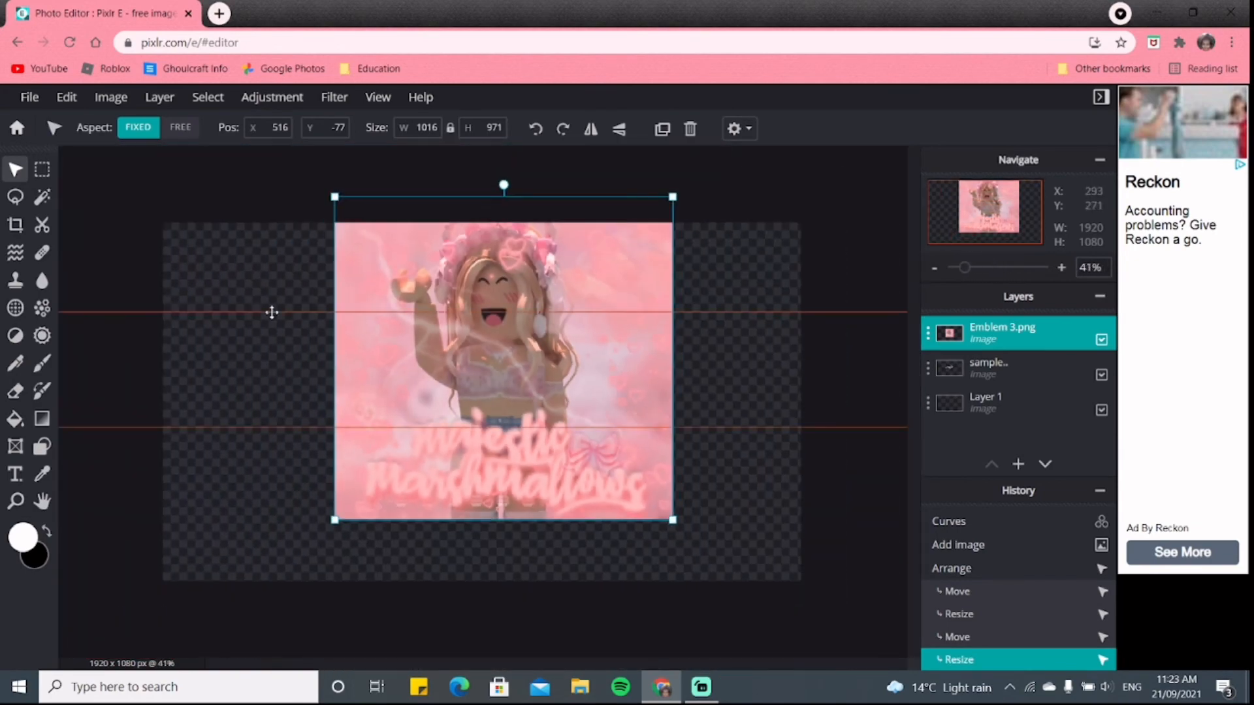
pyautogui.scroll(18, 311, 339)
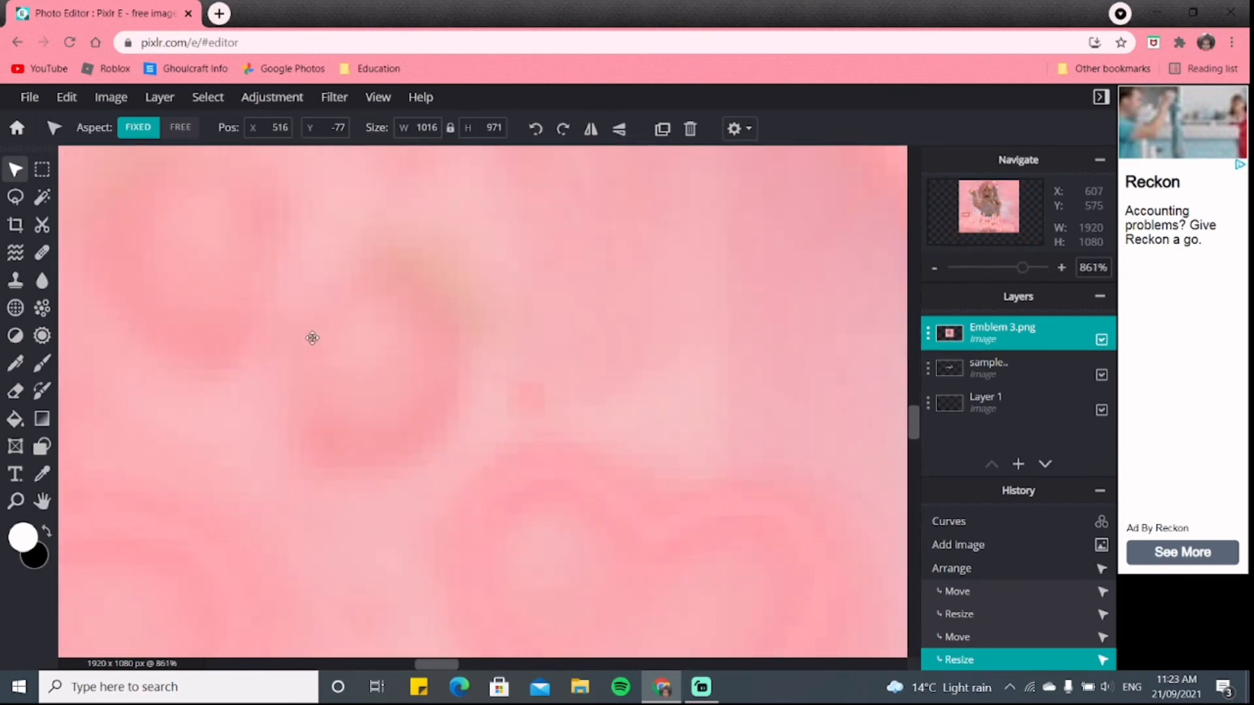
pyautogui.scroll(-14, 312, 337)
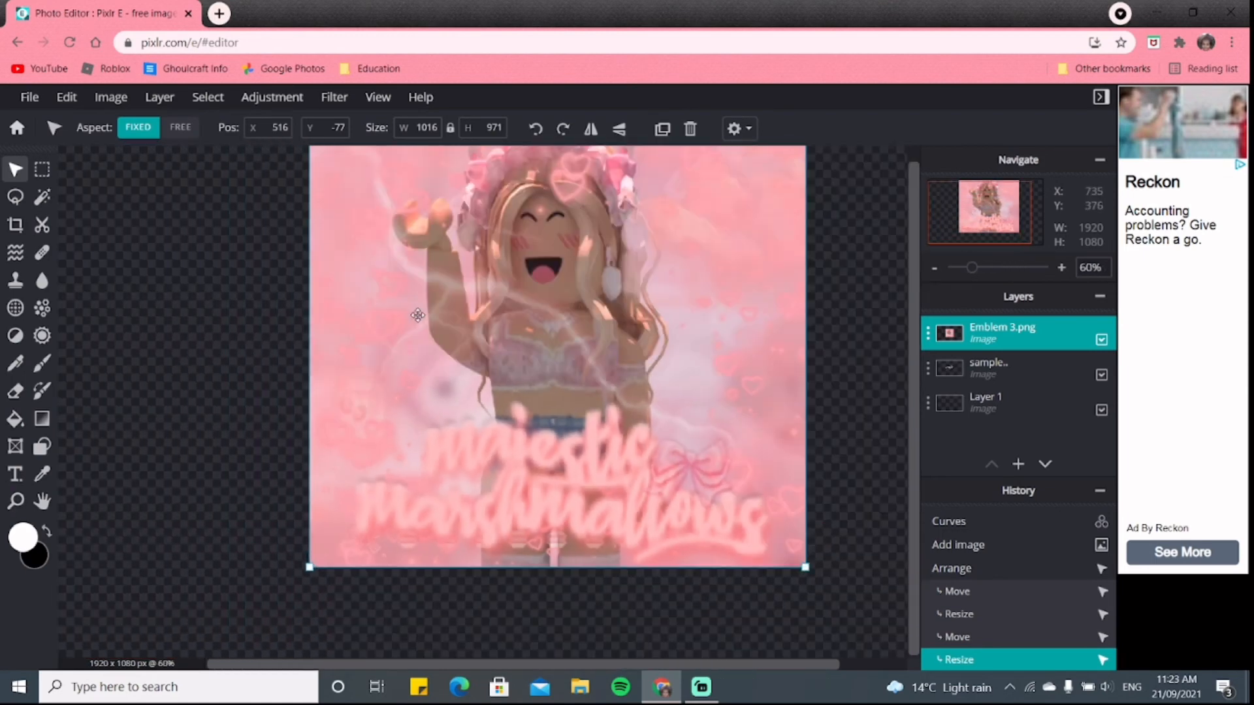
# - Move the emblem image fully below the canvas's upper edge and aside to about X 1020, Y 28, uncovering part of the "sample" text
pyautogui.scroll(-2, 418, 315)
pyautogui.moveTo(542, 301); pyautogui.dragTo(547, 336)
pyautogui.scroll(4, 566, 628)
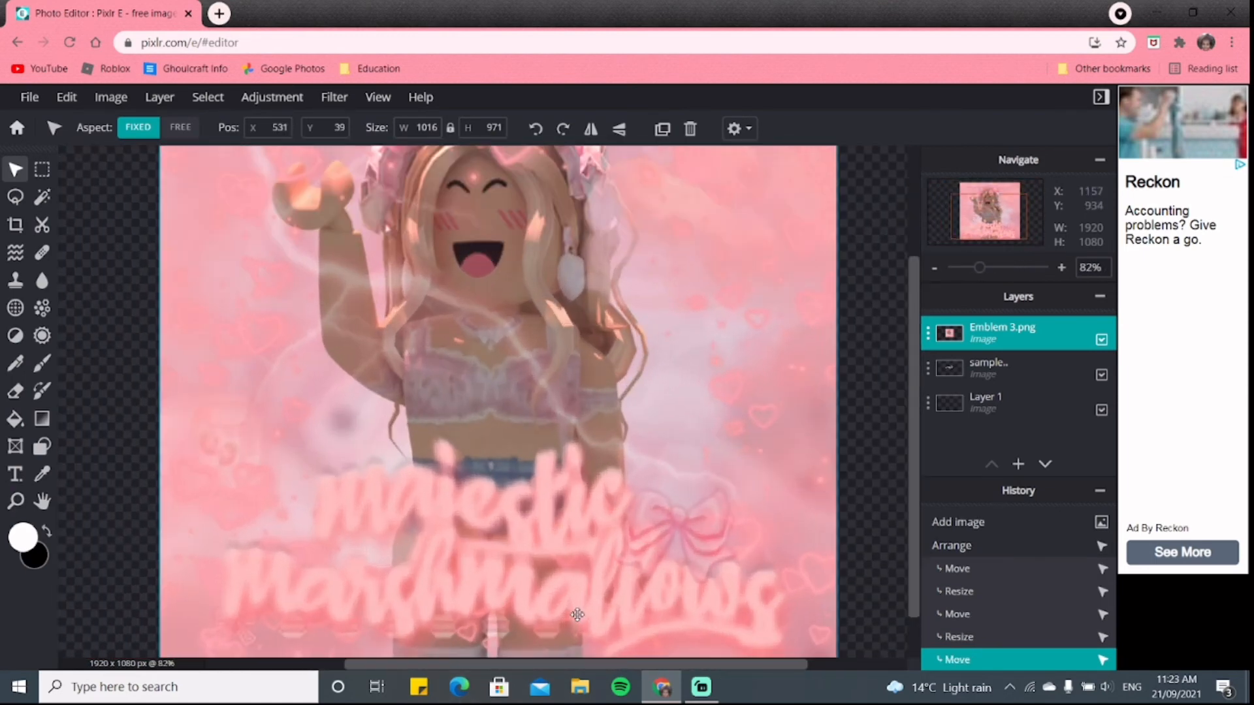
pyautogui.scroll(3, 569, 604)
pyautogui.scroll(-5, 559, 596)
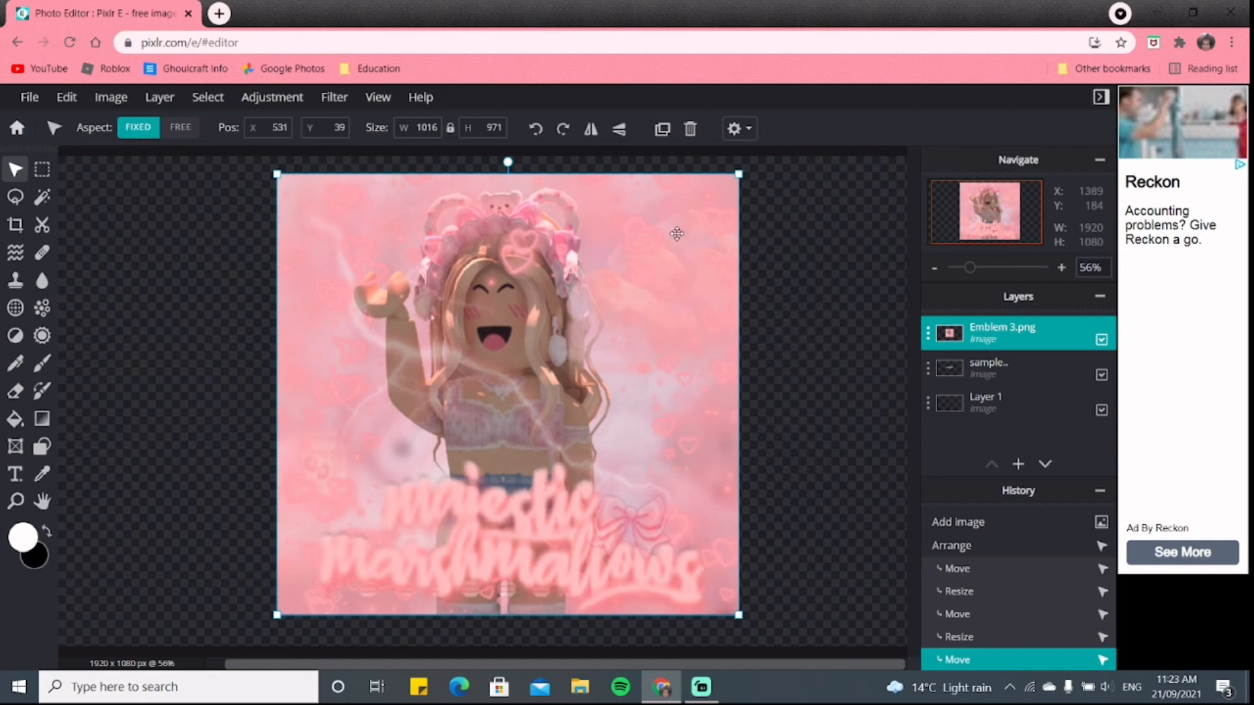
pyautogui.moveTo(682, 212); pyautogui.dragTo(862, 208)
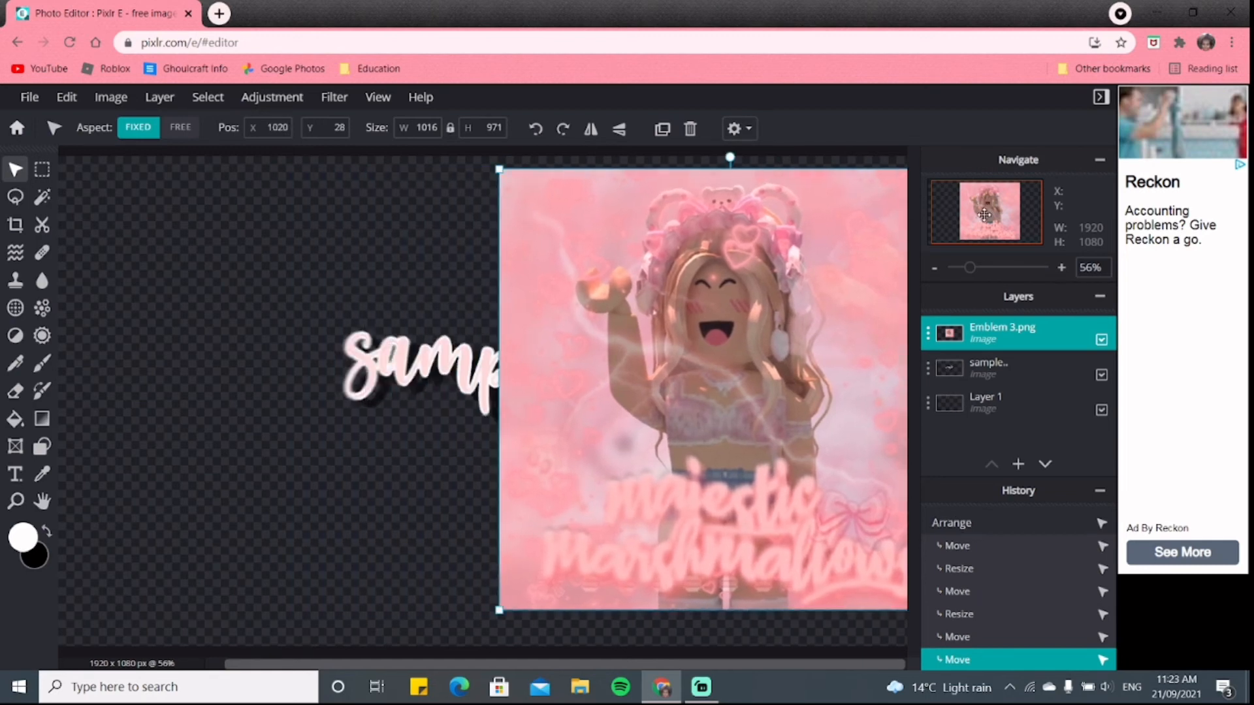
# - Delete the emblem image layer, leaving the "sample" text visible on the canvas
pyautogui.press('Delete')
pyautogui.scroll(5, 574, 369)
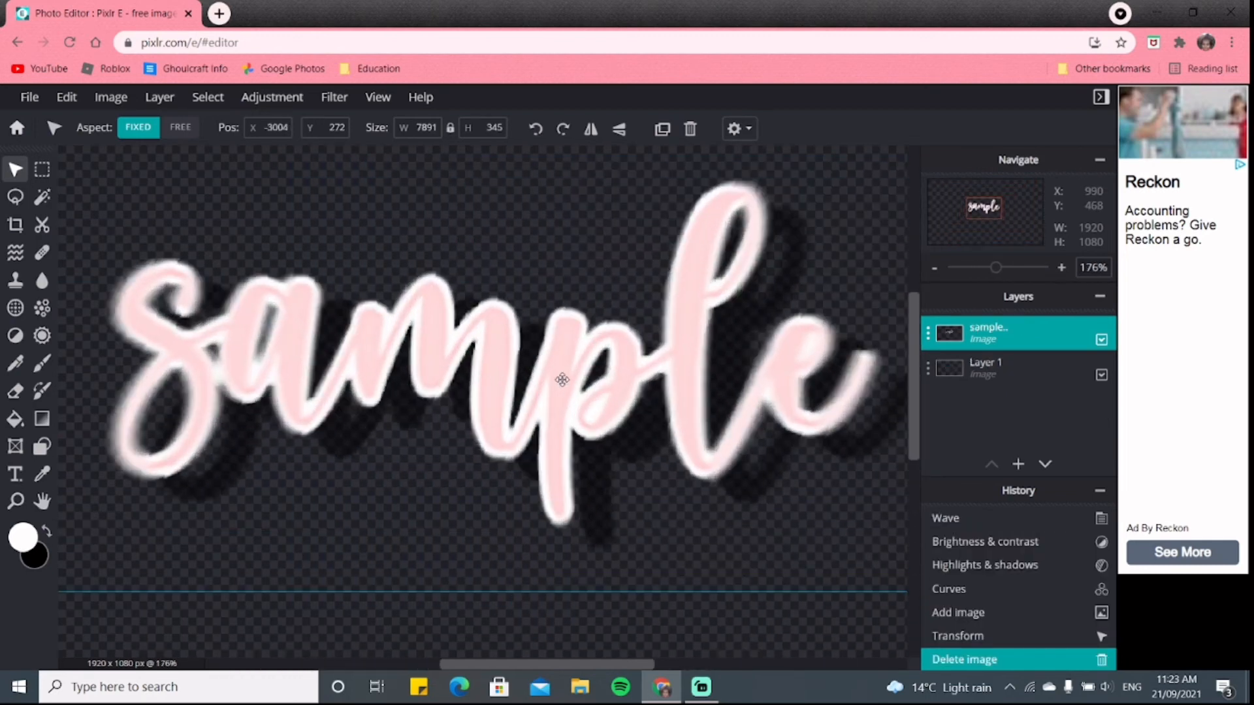
pyautogui.scroll(-8, 569, 379)
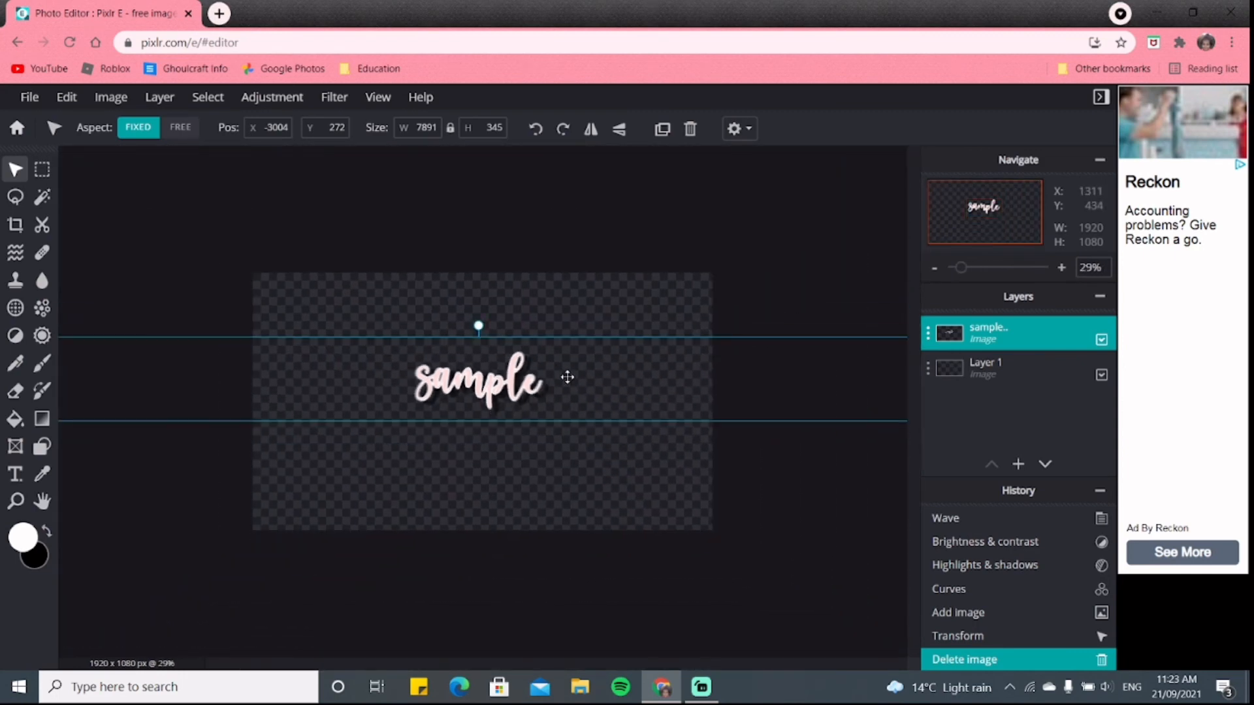
pyautogui.scroll(6, 510, 356)
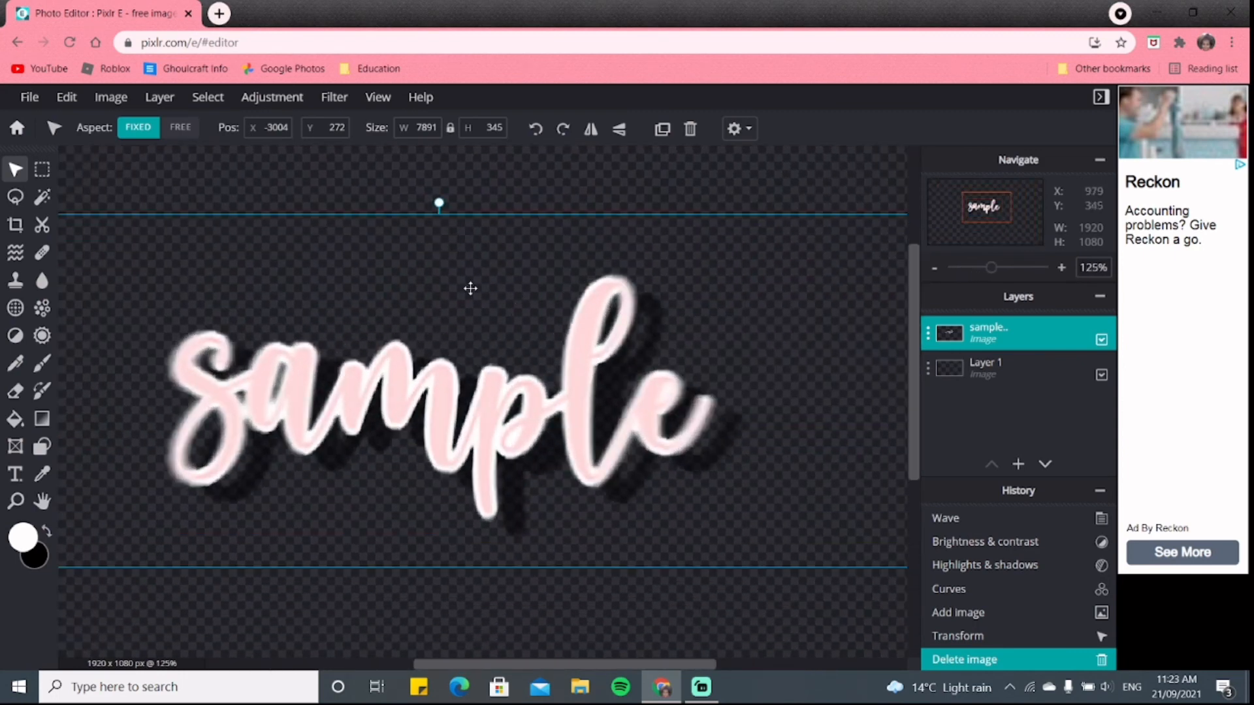
pyautogui.click(210, 101)
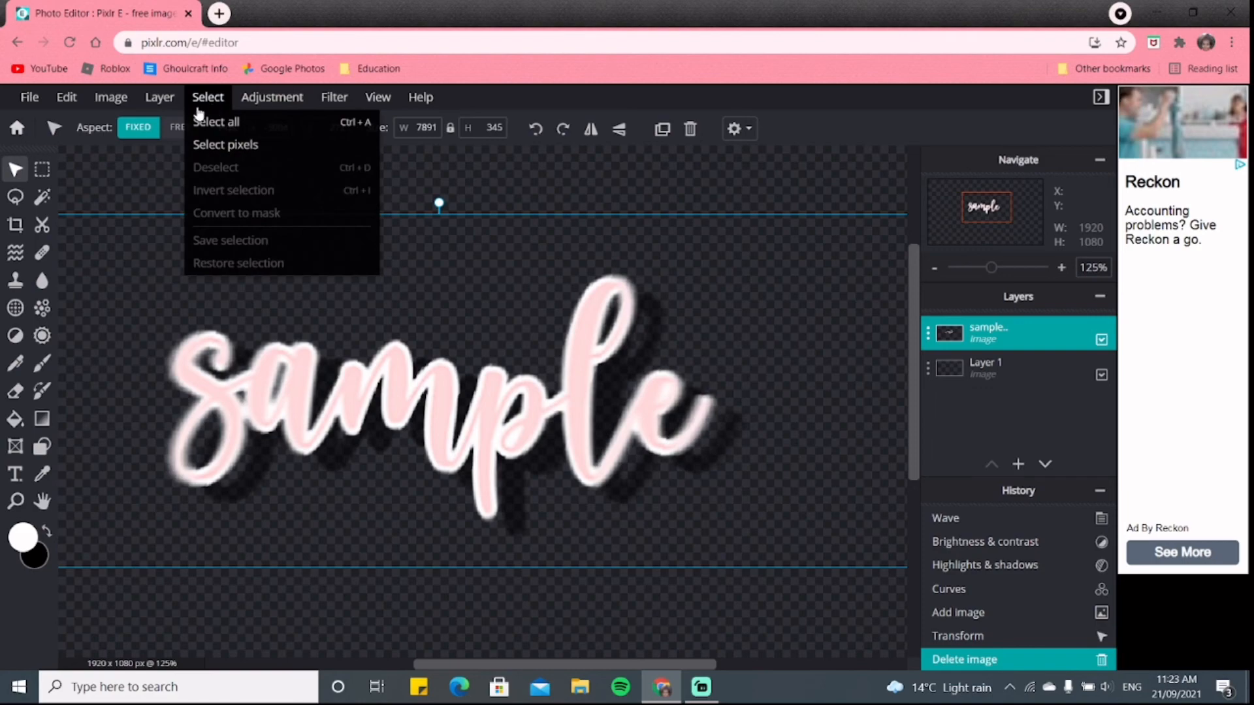
pyautogui.click(159, 98)
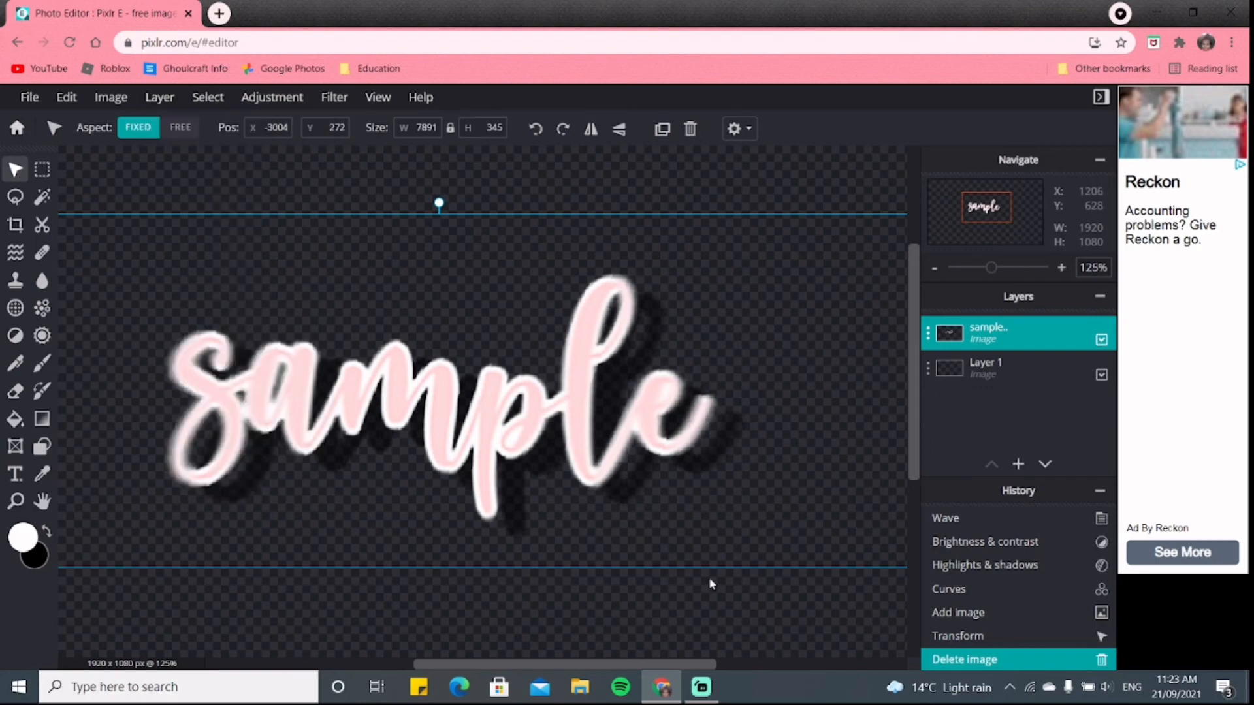
pyautogui.scroll(-6, 712, 584)
pyautogui.scroll(3, 660, 498)
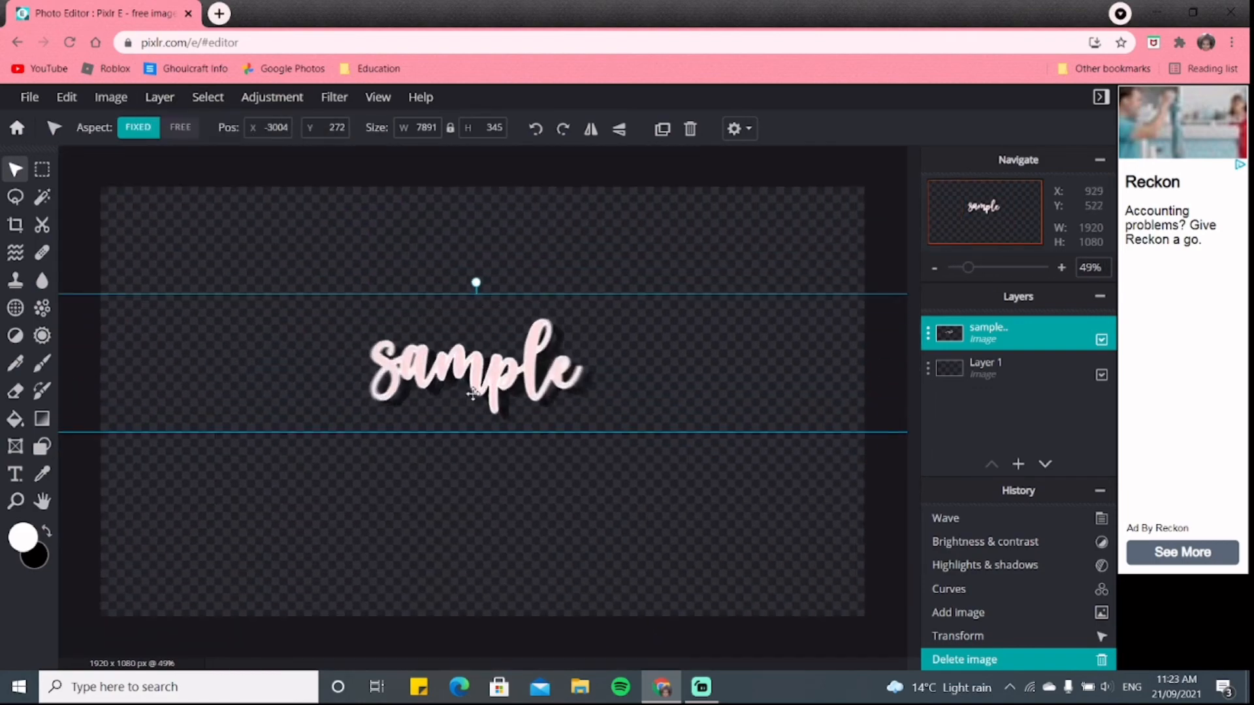
pyautogui.scroll(4, 473, 394)
# - Move the "sample" text into the upper-right corner area of the canvas and deselect it
pyautogui.click(1017, 419)
pyautogui.scroll(-5, 418, 366)
pyautogui.moveTo(508, 406)
pyautogui.mouseDown()
pyautogui.moveTo(715, 316)
pyautogui.moveTo(702, 316)
pyautogui.mouseUp()
pyautogui.click(694, 425)
# - Examine the options of the marquee, liquify, clone, disperse, brush, eraser, fill and frame tools one by one
pyautogui.click(42, 170)
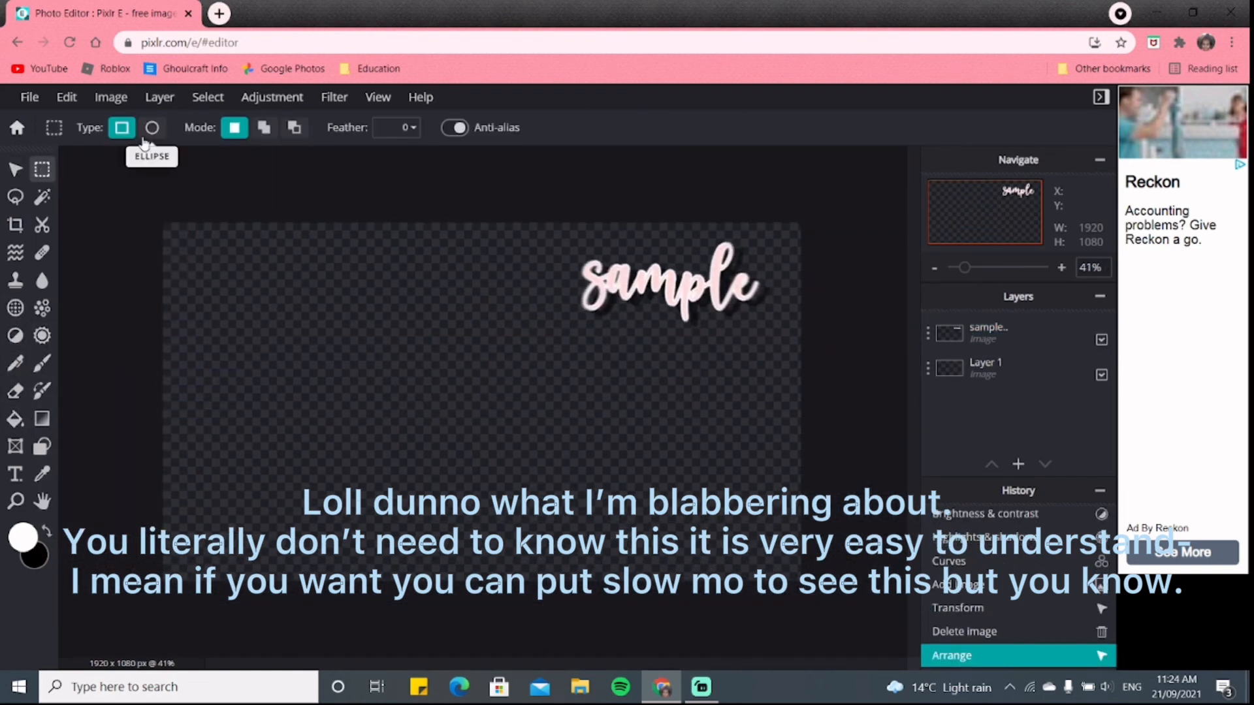
pyautogui.click(17, 252)
pyautogui.click(20, 279)
pyautogui.click(41, 308)
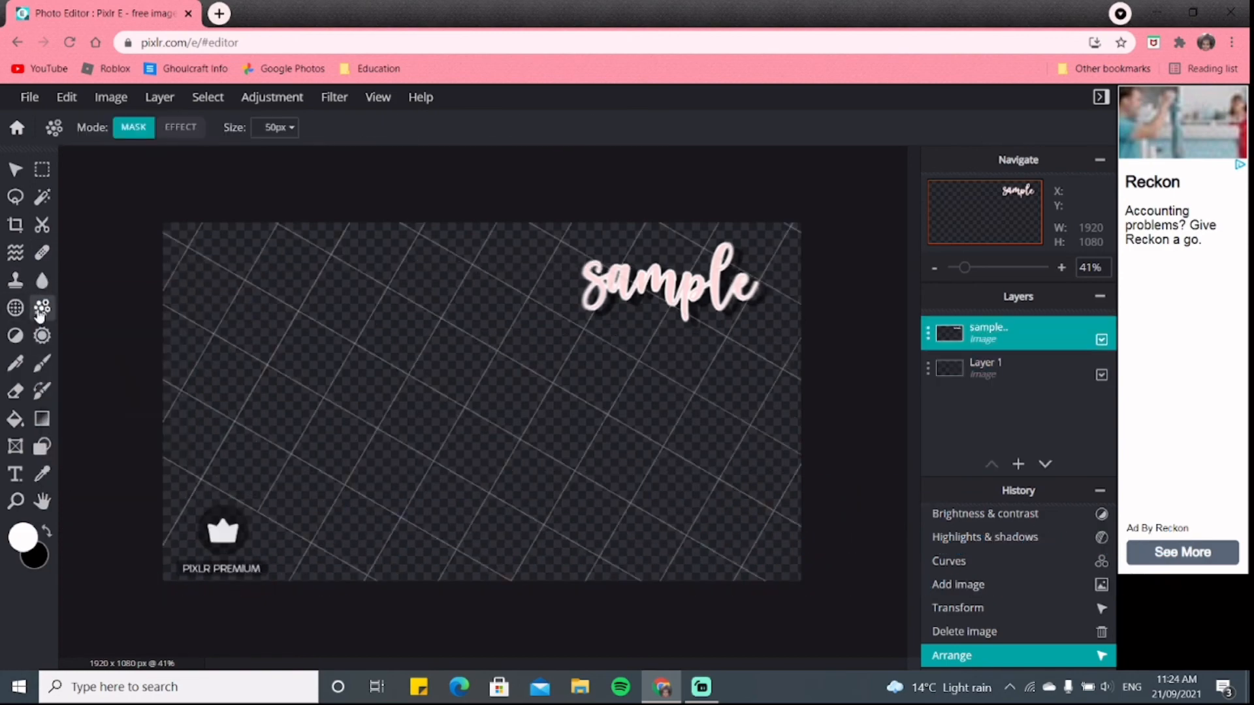
pyautogui.click(41, 335)
pyautogui.click(42, 364)
pyautogui.click(16, 390)
pyautogui.click(16, 419)
pyautogui.click(18, 447)
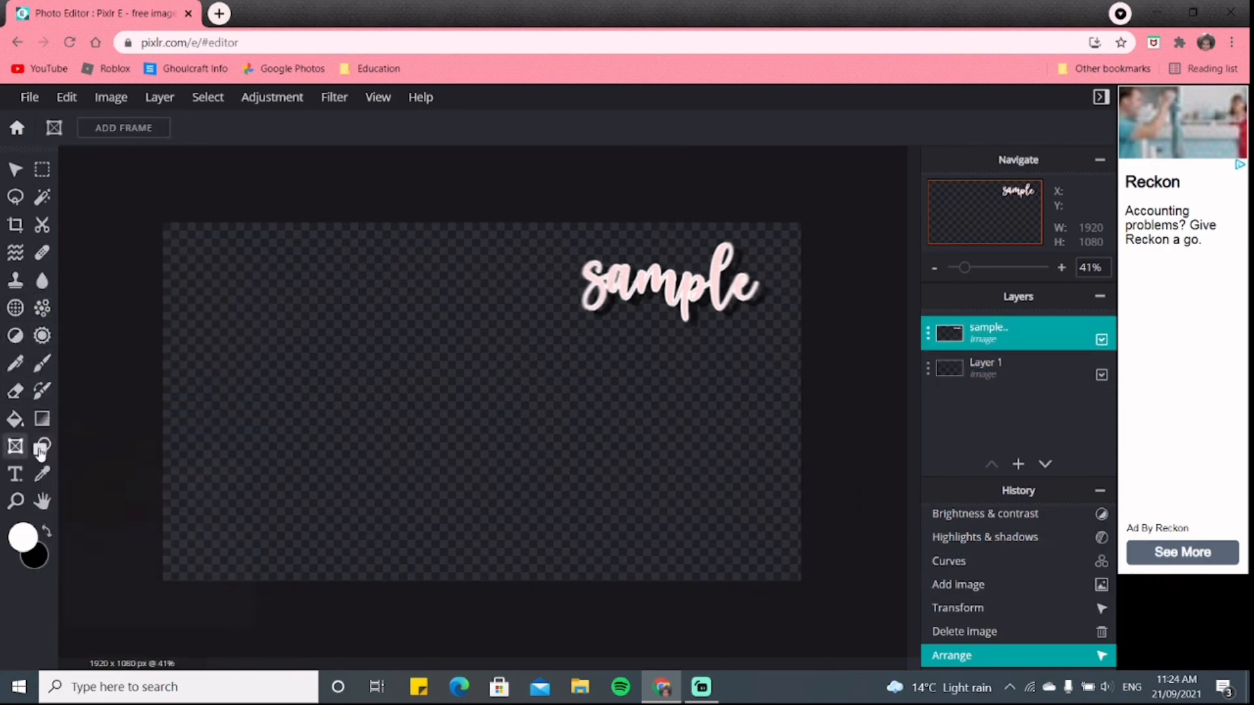
# - Try a filled black circle with a white outline of 5 in the canvas's left half and undo it
pyautogui.click(42, 447)
pyautogui.click(186, 126)
pyautogui.click(332, 127)
pyautogui.moveTo(384, 335)
pyautogui.mouseDown()
pyautogui.moveTo(341, 429)
pyautogui.moveTo(308, 411)
pyautogui.mouseUp()
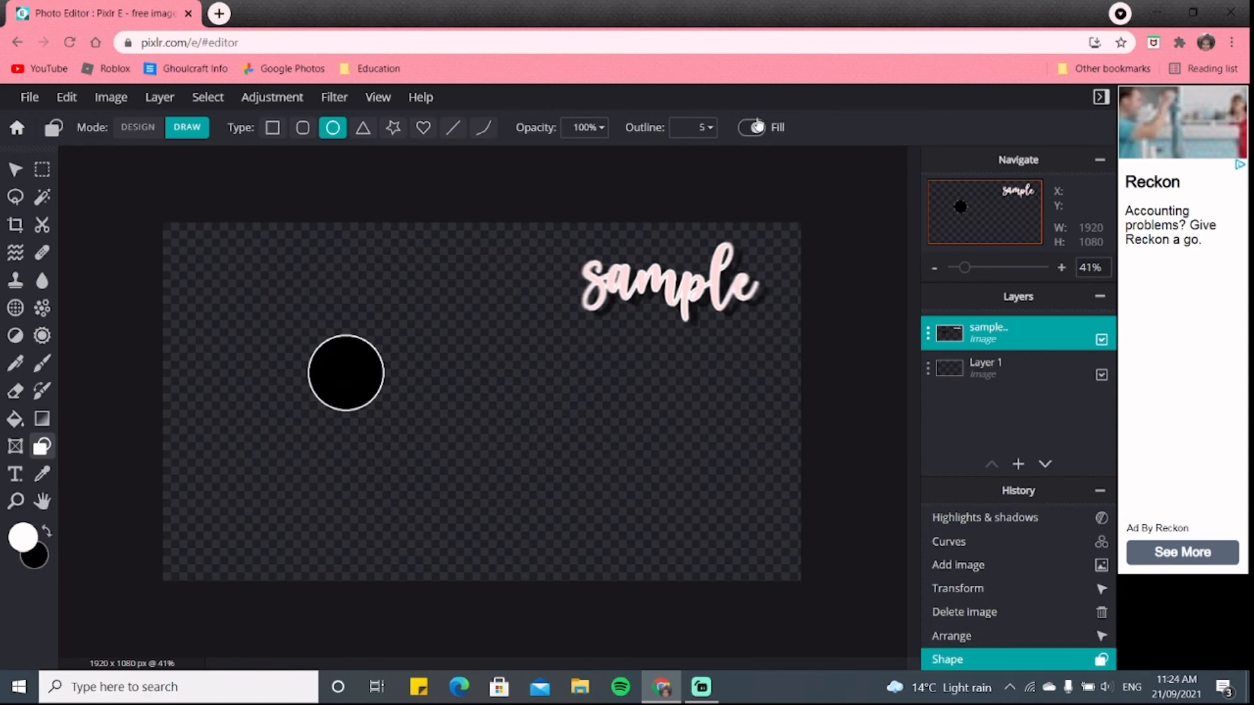
pyautogui.hotkey('ctrl', 'z')
# - Draw an unfilled circle with a white outline of 5 on Layer 1 in the canvas's left half
pyautogui.moveTo(364, 366); pyautogui.dragTo(263, 464)
pyautogui.moveTo(418, 426); pyautogui.dragTo(426, 427)
pyautogui.scroll(14, 392, 397)
pyautogui.scroll(-10, 392, 431)
# - Try an unfilled rectangle with an outline of 5 around the circle and revert it in the history
pyautogui.click(272, 128)
pyautogui.moveTo(236, 319)
pyautogui.mouseDown()
pyautogui.moveTo(546, 417)
pyautogui.moveTo(562, 477)
pyautogui.mouseUp()
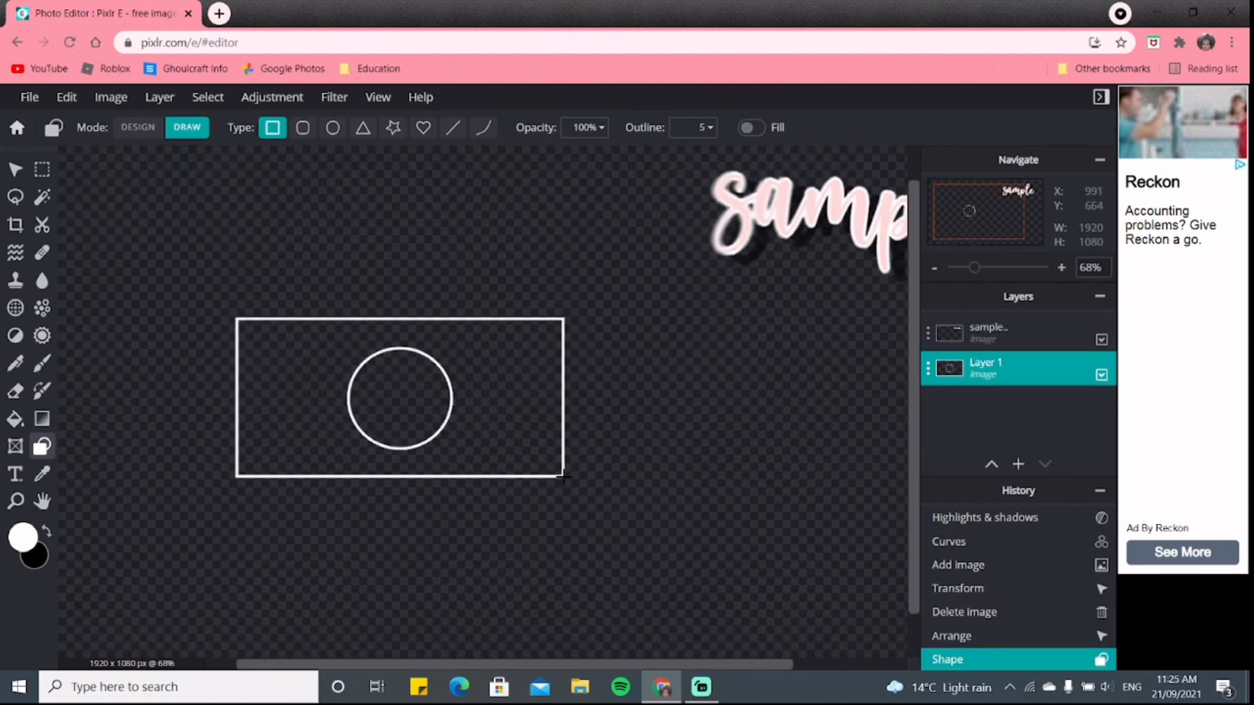
pyautogui.scroll(15, 392, 399)
pyautogui.scroll(-11, 585, 448)
pyautogui.click(1024, 641)
# - Try two stacked unfilled rectangles on Layer 1, undo both and revert the circle as well
pyautogui.moveTo(369, 281); pyautogui.dragTo(880, 465)
pyautogui.moveTo(367, 467); pyautogui.dragTo(872, 651)
pyautogui.scroll(4, 738, 420)
pyautogui.hotkey('ctrl', 'z')
pyautogui.hotkey('ctrl', 'z')
pyautogui.scroll(-10, 347, 404)
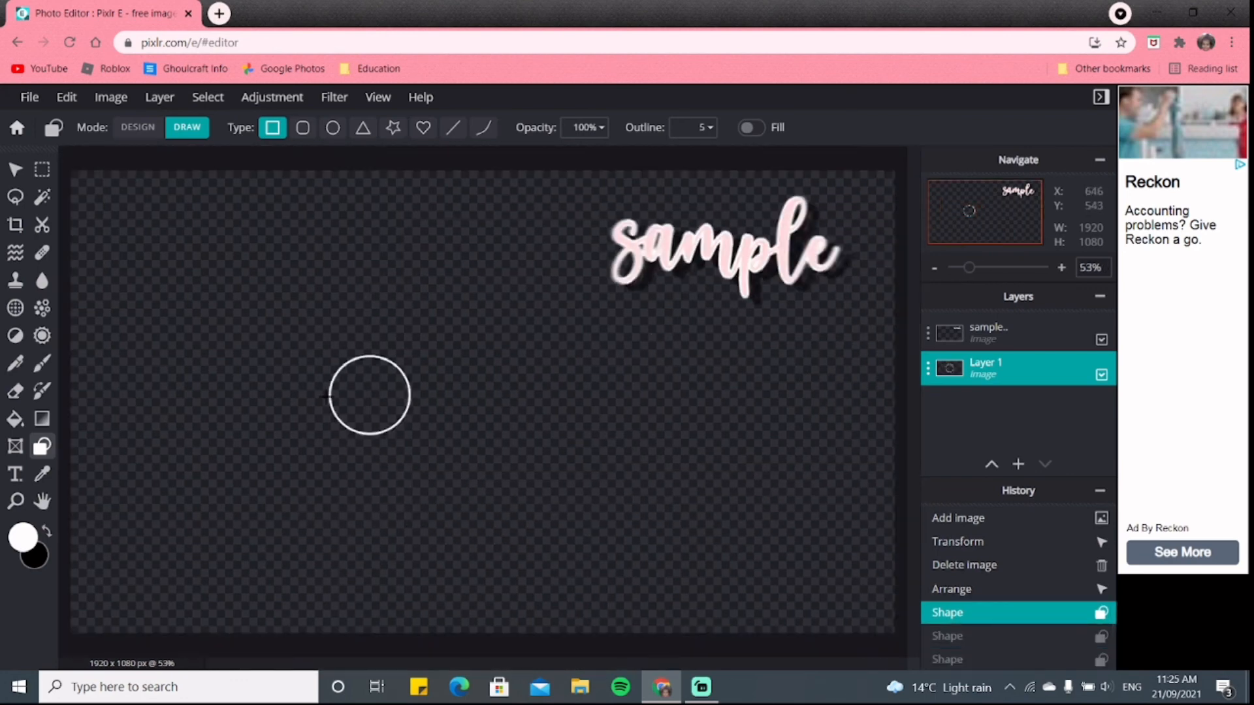
pyautogui.scroll(10, 340, 388)
pyautogui.click(969, 589)
# - Try freehand loops on Layer 1 with the white 40 px brush and remove each of them again
pyautogui.click(42, 363)
pyautogui.moveTo(523, 314)
pyautogui.mouseDown()
pyautogui.moveTo(482, 303)
pyautogui.moveTo(372, 375)
pyautogui.mouseUp()
pyautogui.scroll(-9, 359, 385)
pyautogui.click(952, 632)
pyautogui.moveTo(495, 373); pyautogui.dragTo(473, 377)
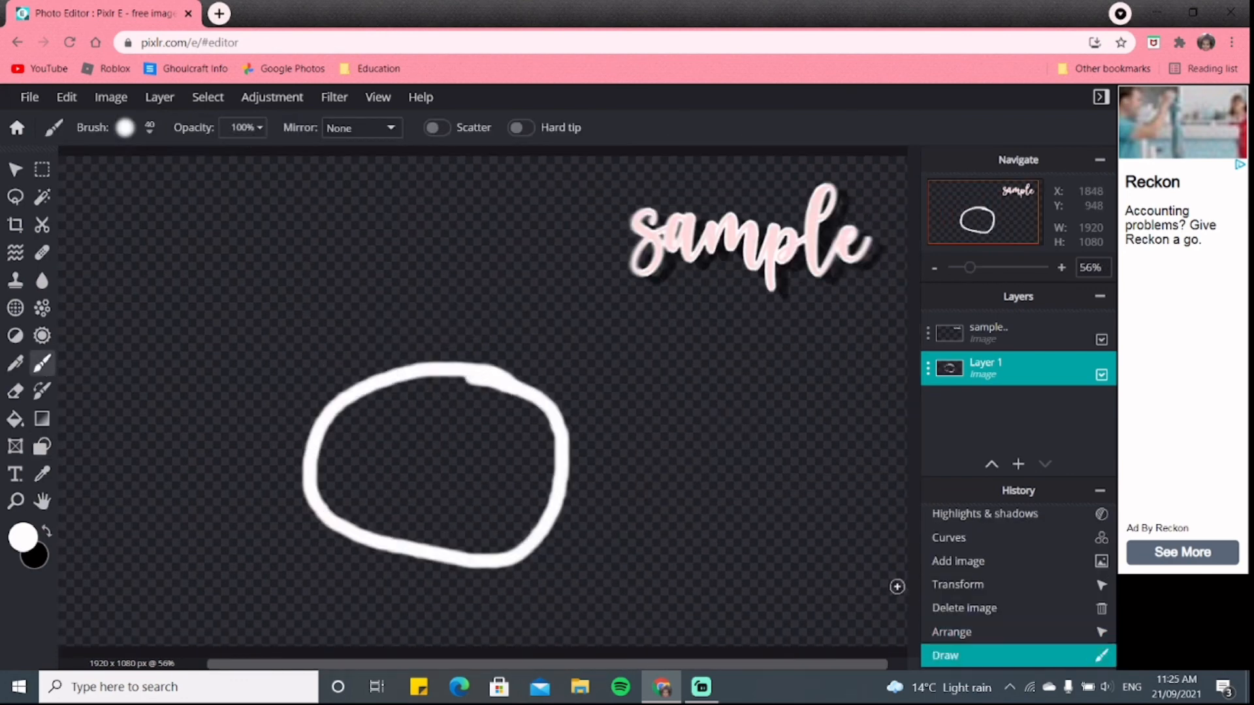
pyautogui.hotkey('ctrl', 'z')
# - Try filling a rectangular marquee of about 643 × 274 px with white on Layer 1 and undo the fill
pyautogui.click(42, 446)
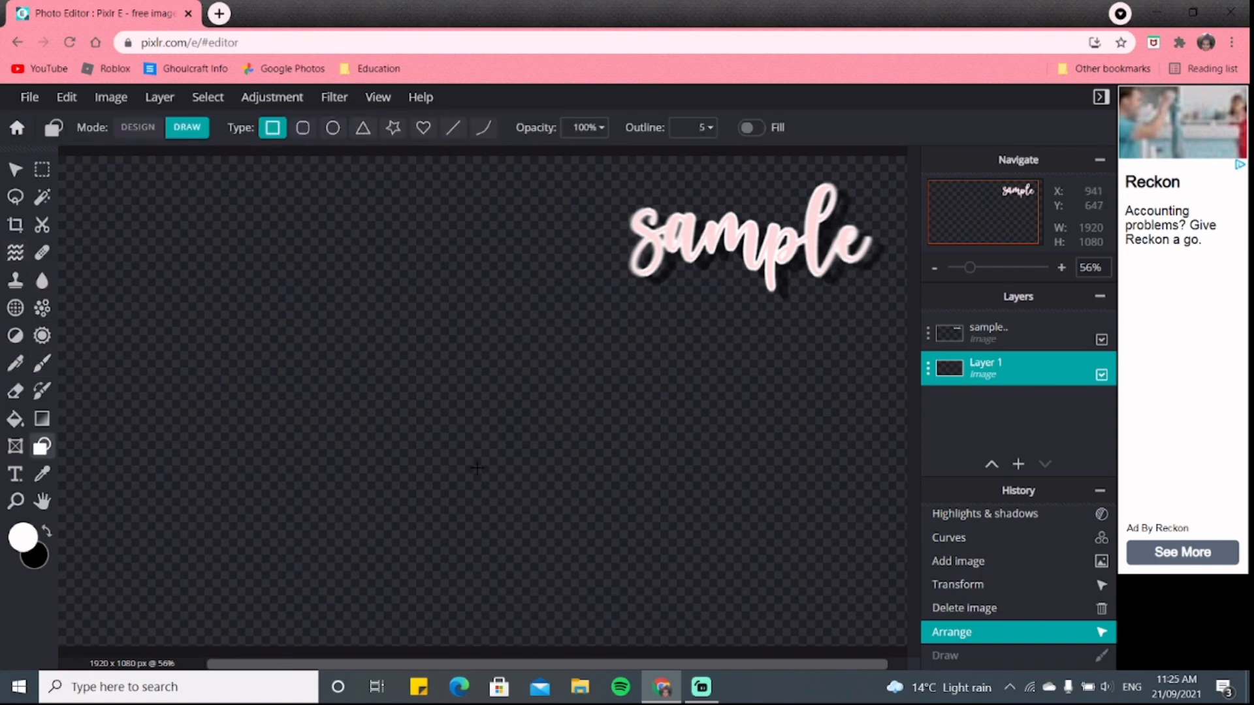
pyautogui.click(333, 127)
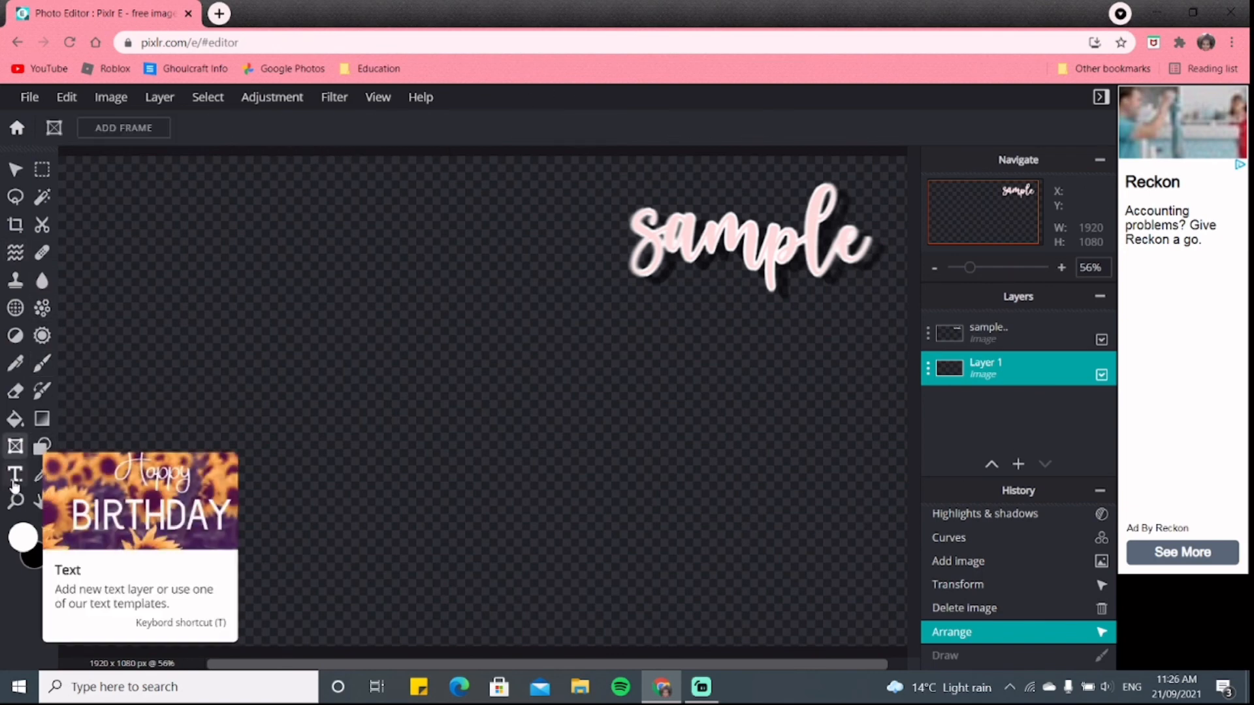
pyautogui.click(42, 169)
pyautogui.moveTo(280, 280); pyautogui.dragTo(572, 404)
pyautogui.scroll(3, 510, 252)
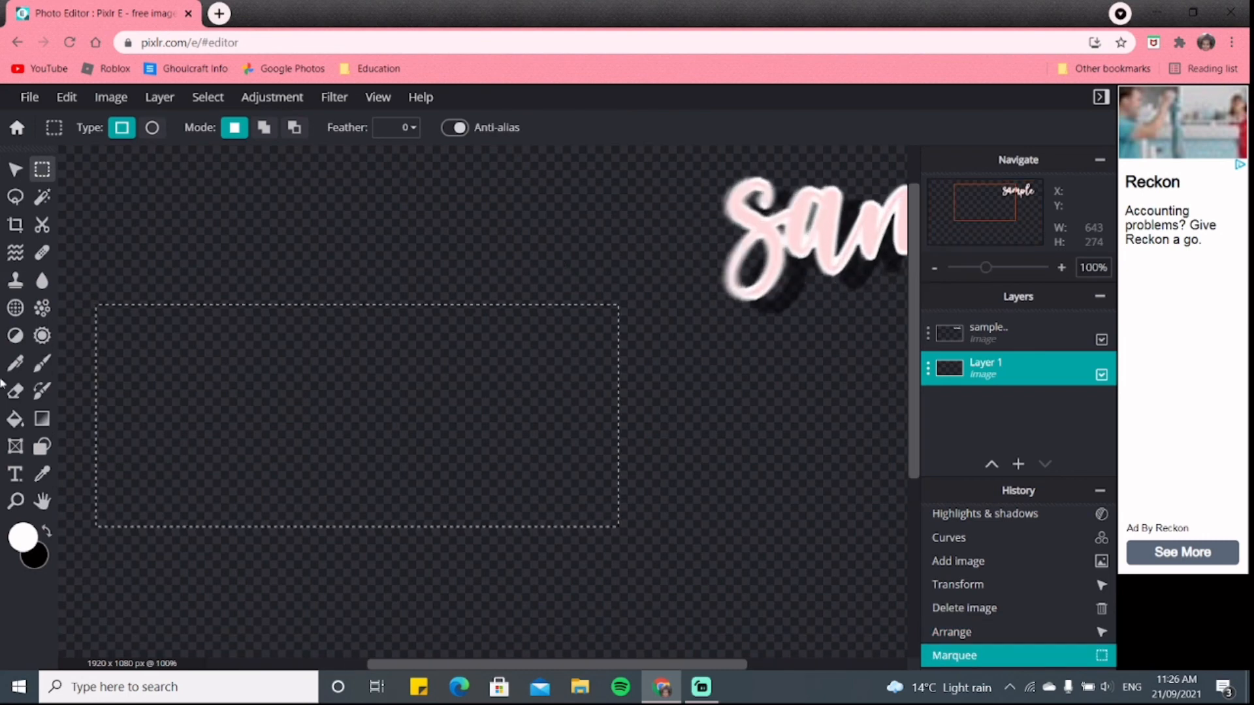
pyautogui.click(15, 419)
pyautogui.click(478, 464)
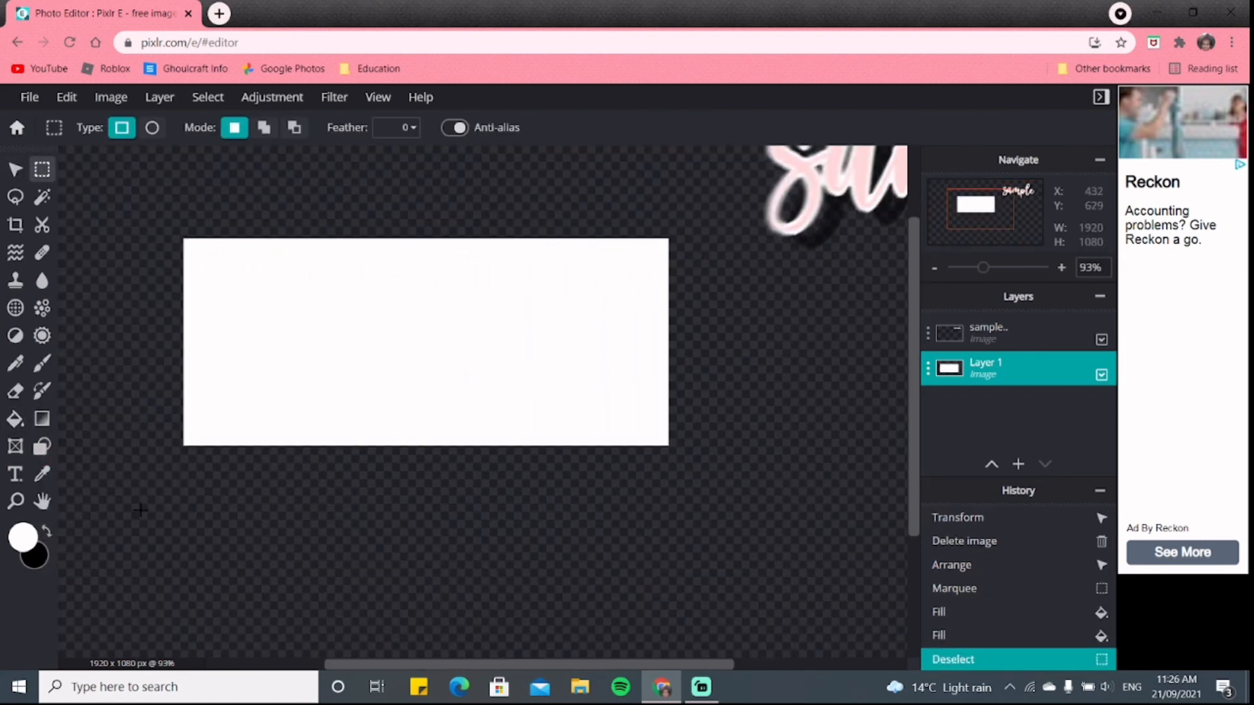
pyautogui.hotkey('ctrl', 'z')
pyautogui.hotkey('ctrl', 'z')
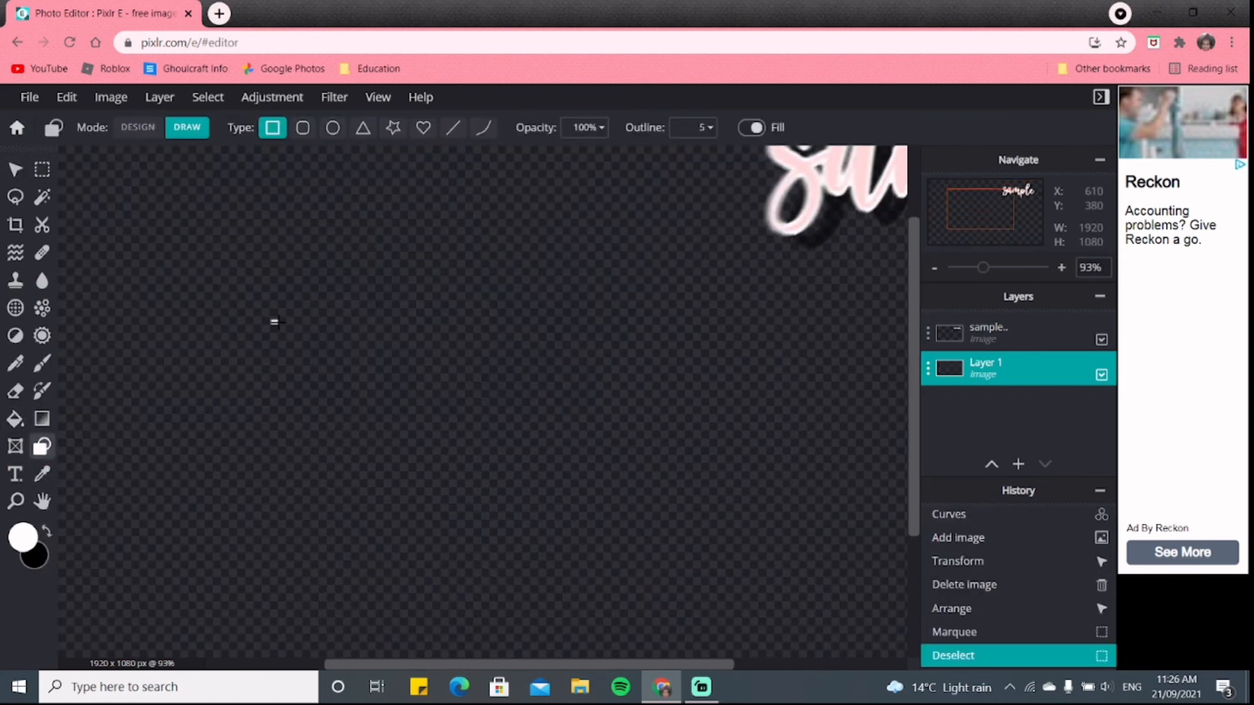
# - Try a filled rectangle with the current outline and another with the outline set to 0, undoing each
pyautogui.moveTo(274, 324); pyautogui.dragTo(703, 469)
pyautogui.scroll(2, 350, 365)
pyautogui.hotkey('ctrl', 'z')
pyautogui.click(710, 128)
pyautogui.moveTo(570, 161); pyautogui.dragTo(556, 161)
pyautogui.moveTo(301, 261); pyautogui.dragTo(702, 379)
pyautogui.hotkey('ctrl', 'z')
pyautogui.scroll(-5, 289, 299)
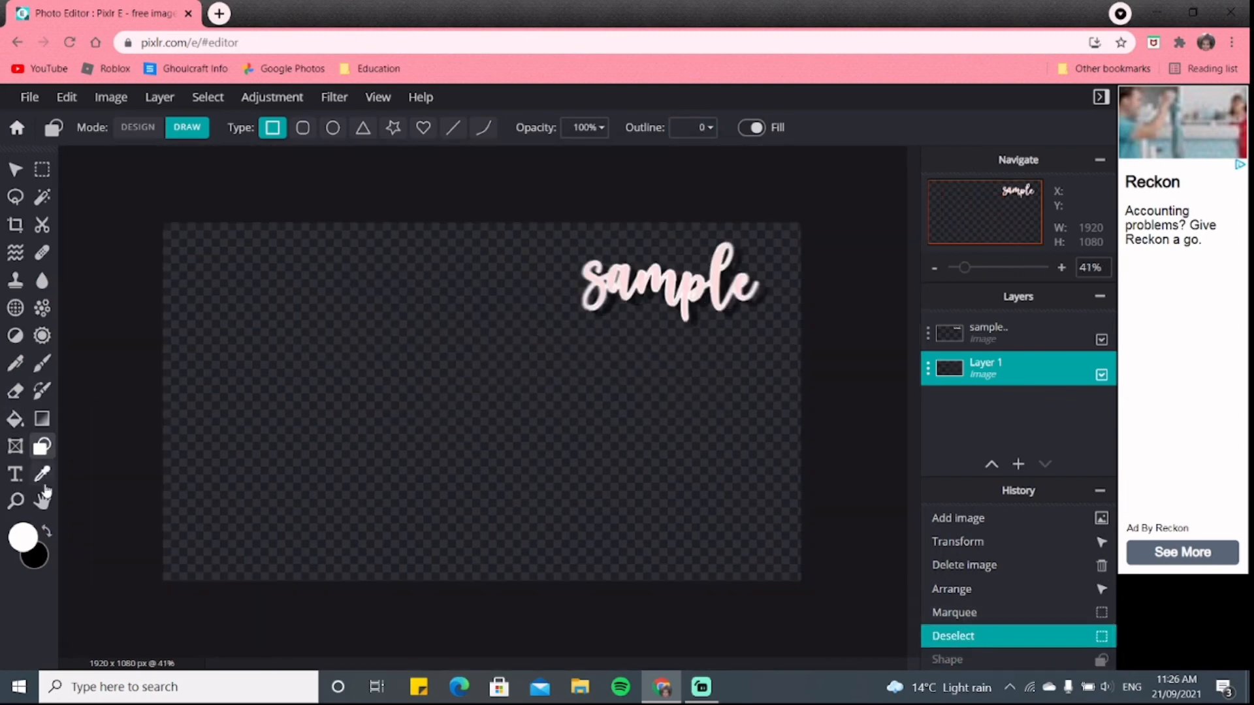
# - Add the image "AESTHETIC pinkity drinkity kitty" from the Aesthetic Goals folder as a new layer above the text
pyautogui.click(1009, 334)
pyautogui.click(1018, 464)
pyautogui.click(1018, 442)
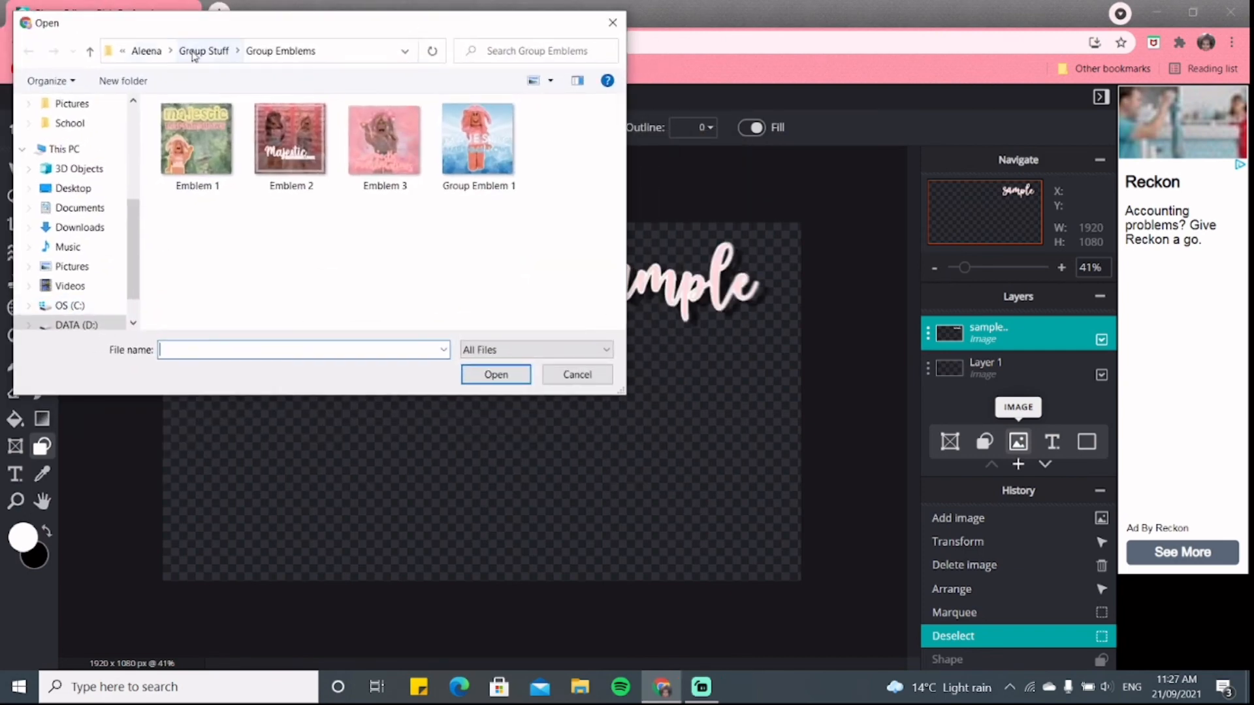
pyautogui.click(194, 55)
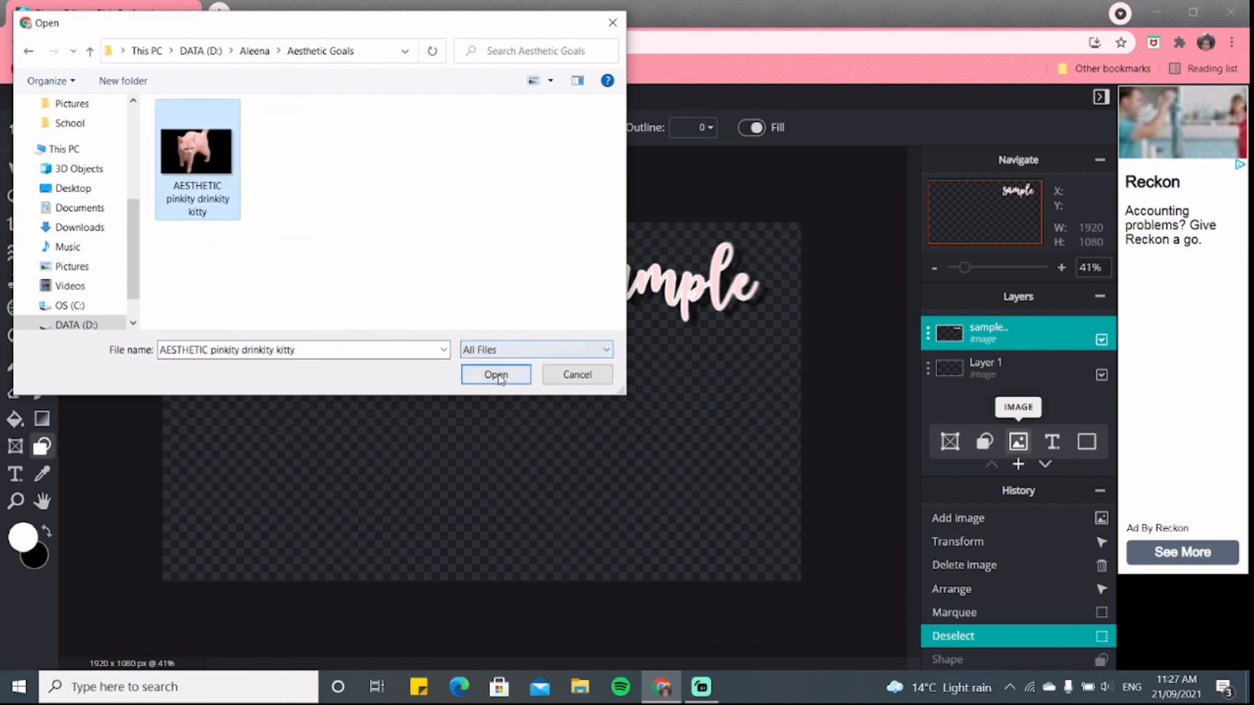
pyautogui.click(495, 374)
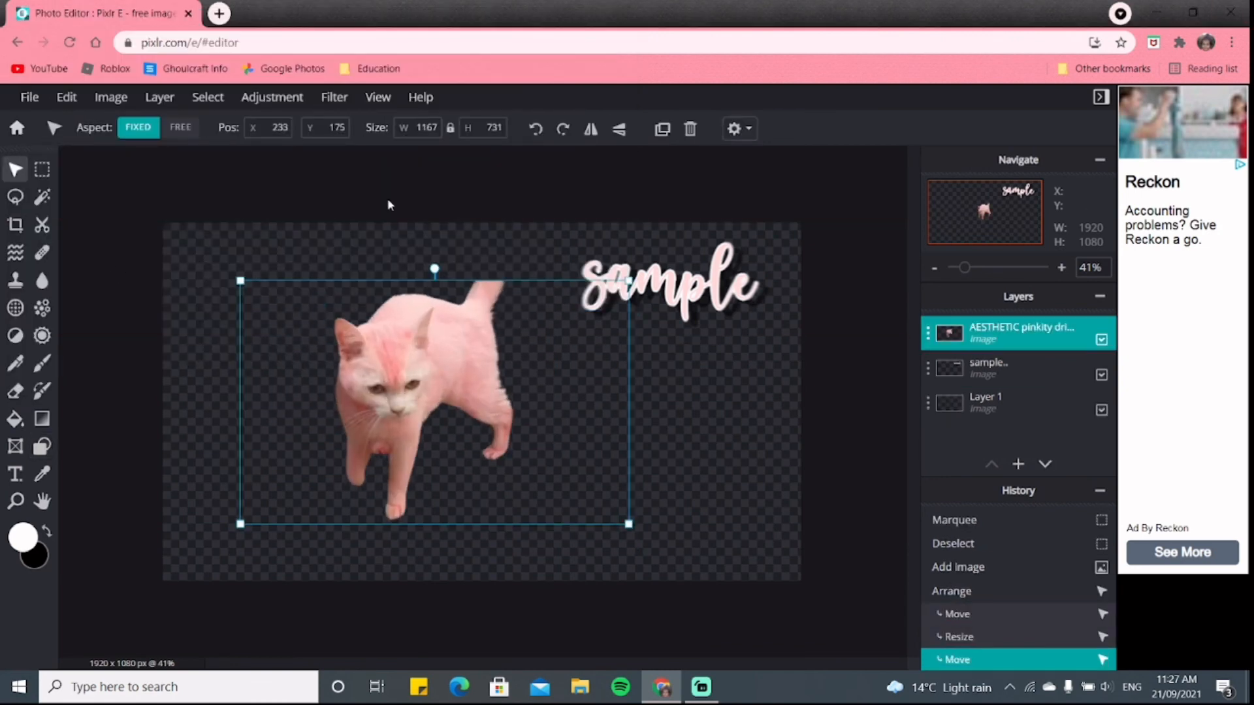
pyautogui.scroll(3, 388, 205)
pyautogui.click(332, 101)
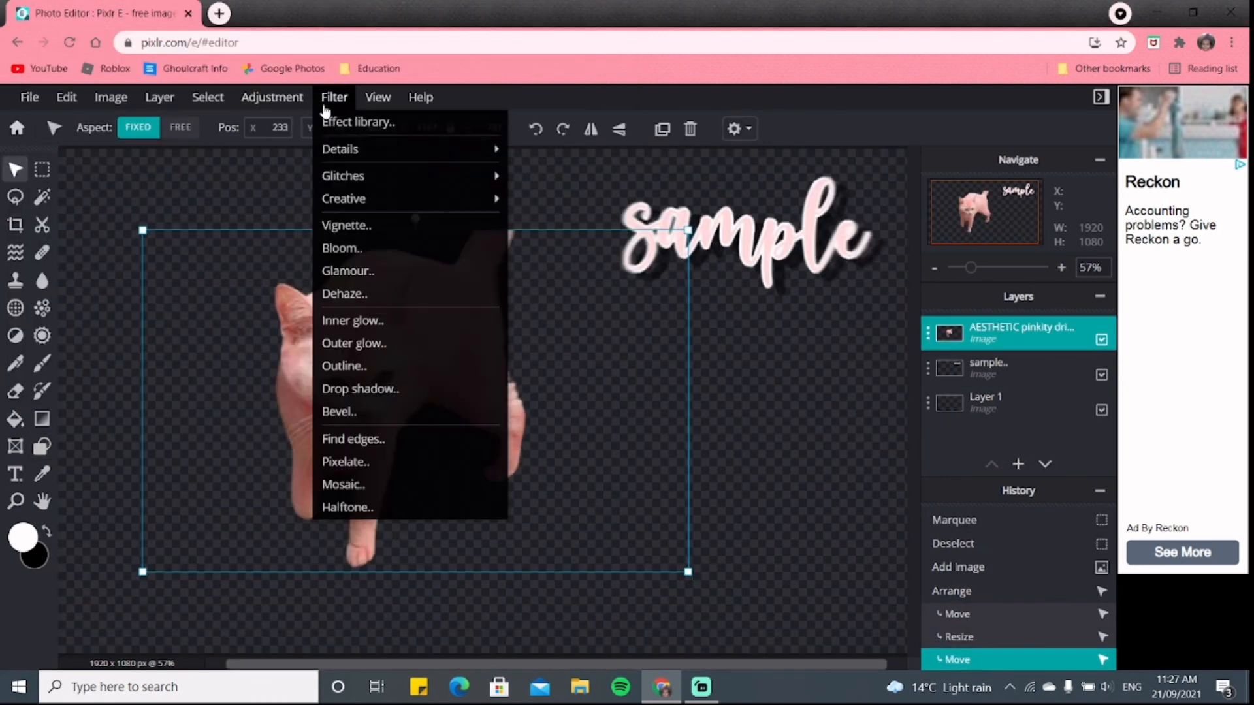
pyautogui.moveTo(340, 149)
pyautogui.click(549, 149)
pyautogui.click(928, 436)
pyautogui.click(331, 100)
pyautogui.click(555, 172)
pyautogui.click(928, 436)
# - Apply a Zoom blur with a low amount to the cat image
pyautogui.click(333, 96)
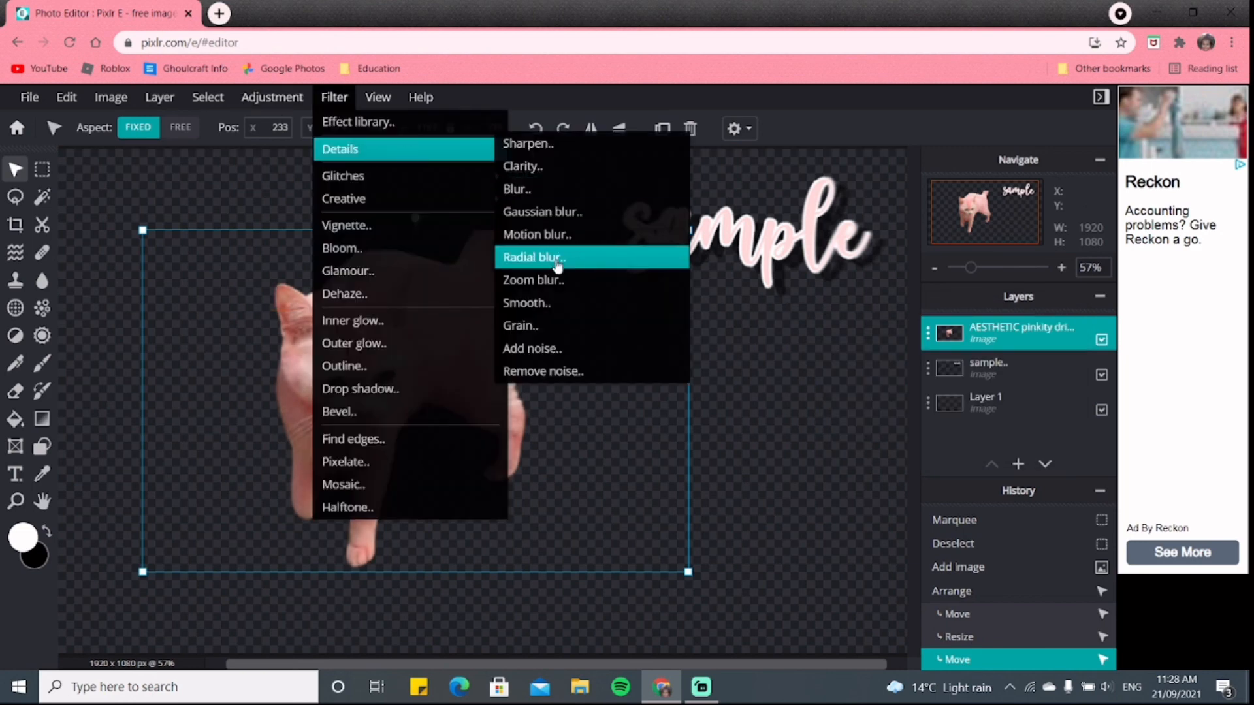
pyautogui.click(534, 278)
pyautogui.click(798, 397)
pyautogui.click(1018, 541)
# - Apply the Clarity filter to the cat image with the amount at 100
pyautogui.click(333, 98)
pyautogui.moveTo(379, 155)
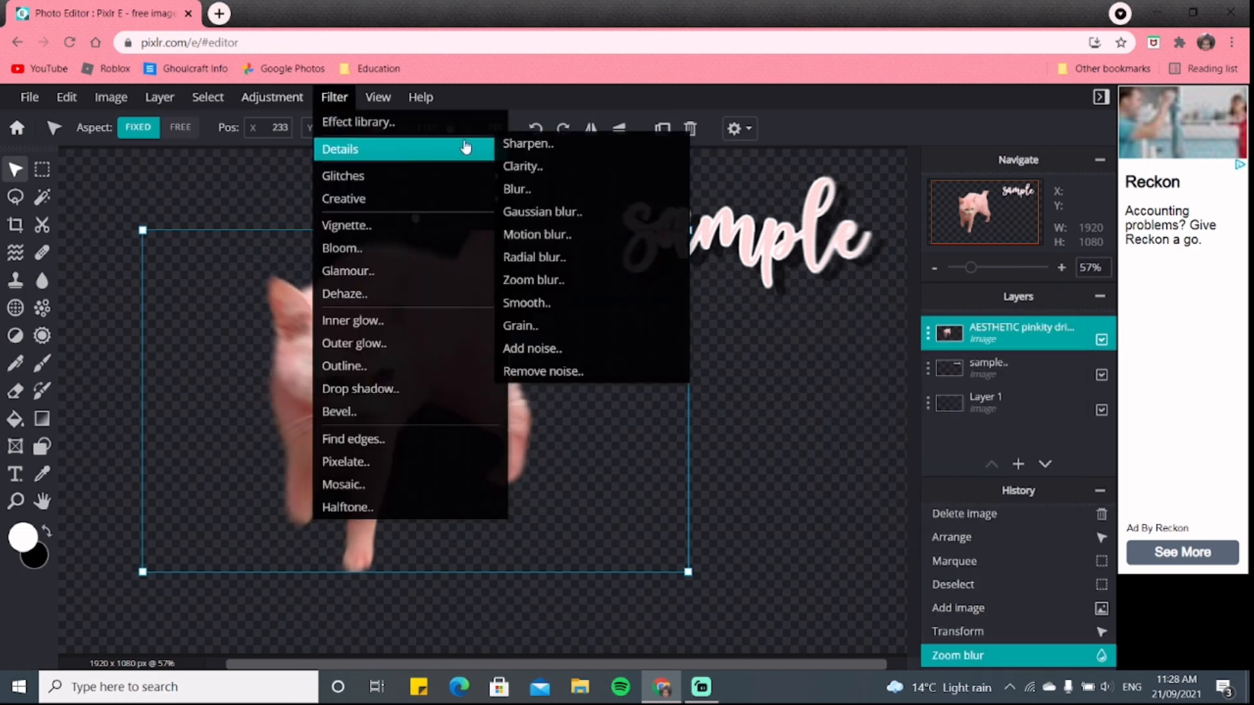
pyautogui.click(524, 166)
pyautogui.moveTo(912, 390); pyautogui.dragTo(1108, 405)
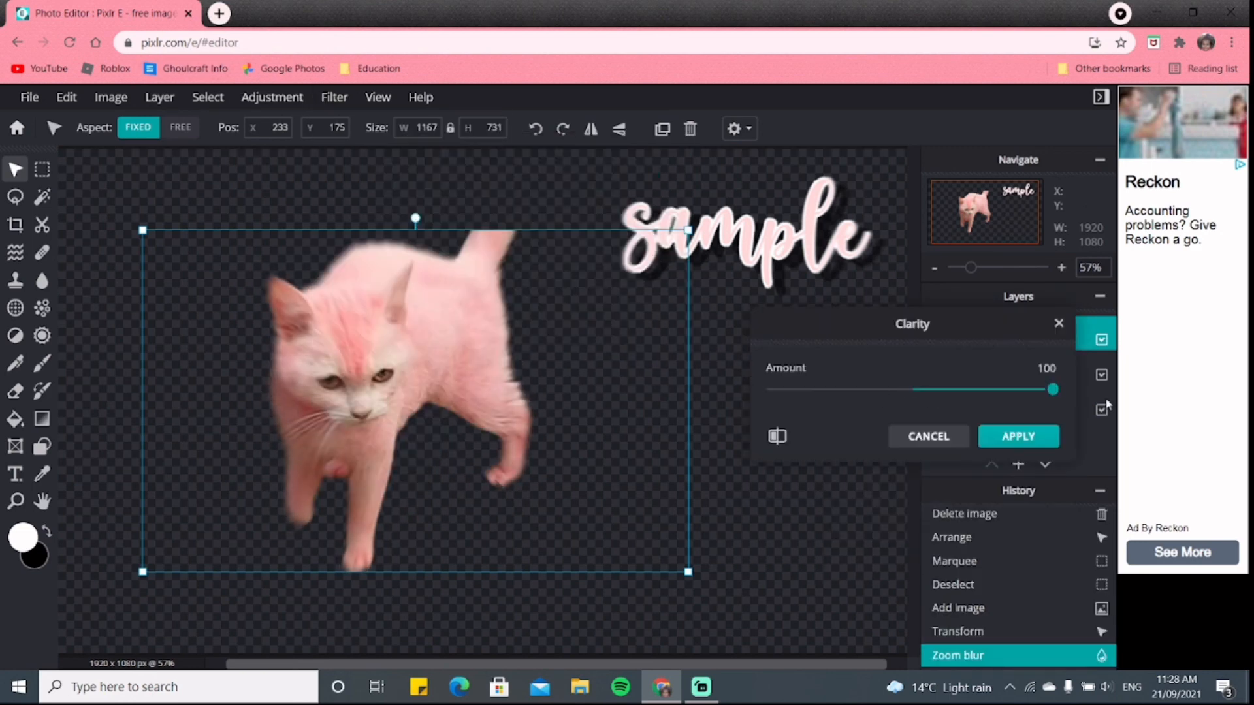
pyautogui.click(1002, 436)
# - Apply another Zoom blur to the cat image with the amount at about 7%, centred at X 50%, Y 50%
pyautogui.click(333, 97)
pyautogui.moveTo(340, 146)
pyautogui.click(534, 277)
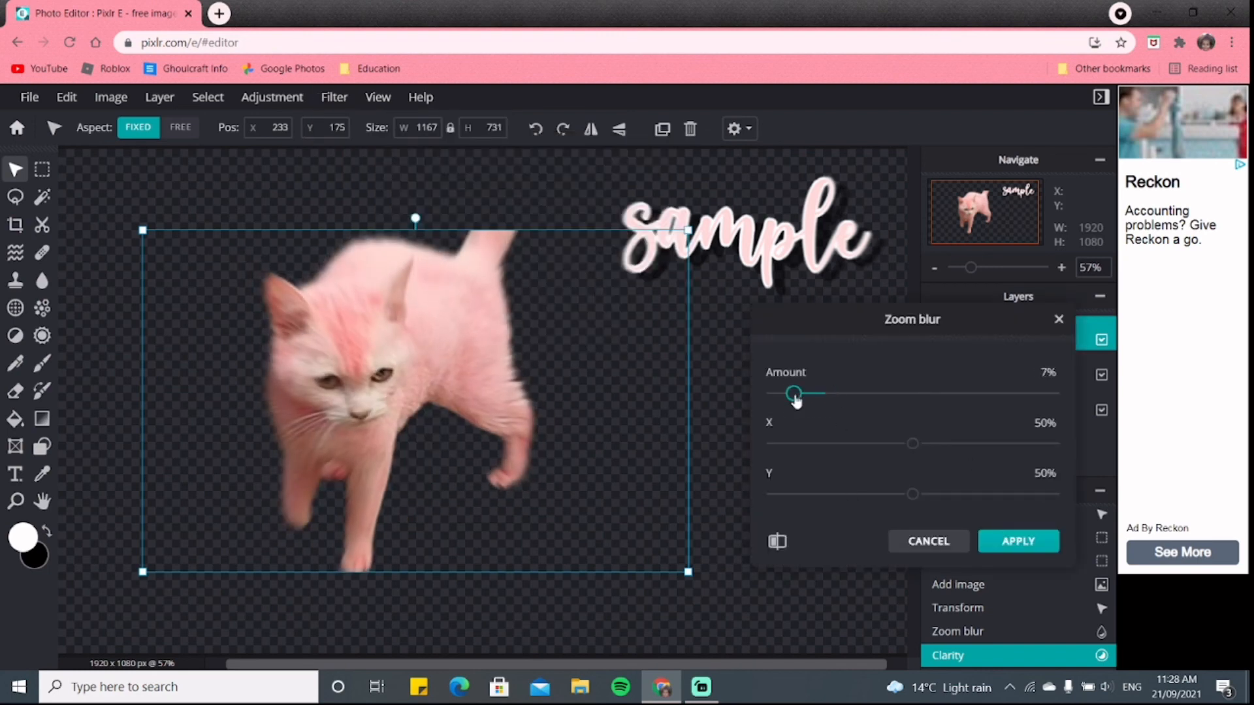
pyautogui.click(1018, 541)
pyautogui.click(334, 96)
pyautogui.moveTo(370, 184)
pyautogui.click(529, 193)
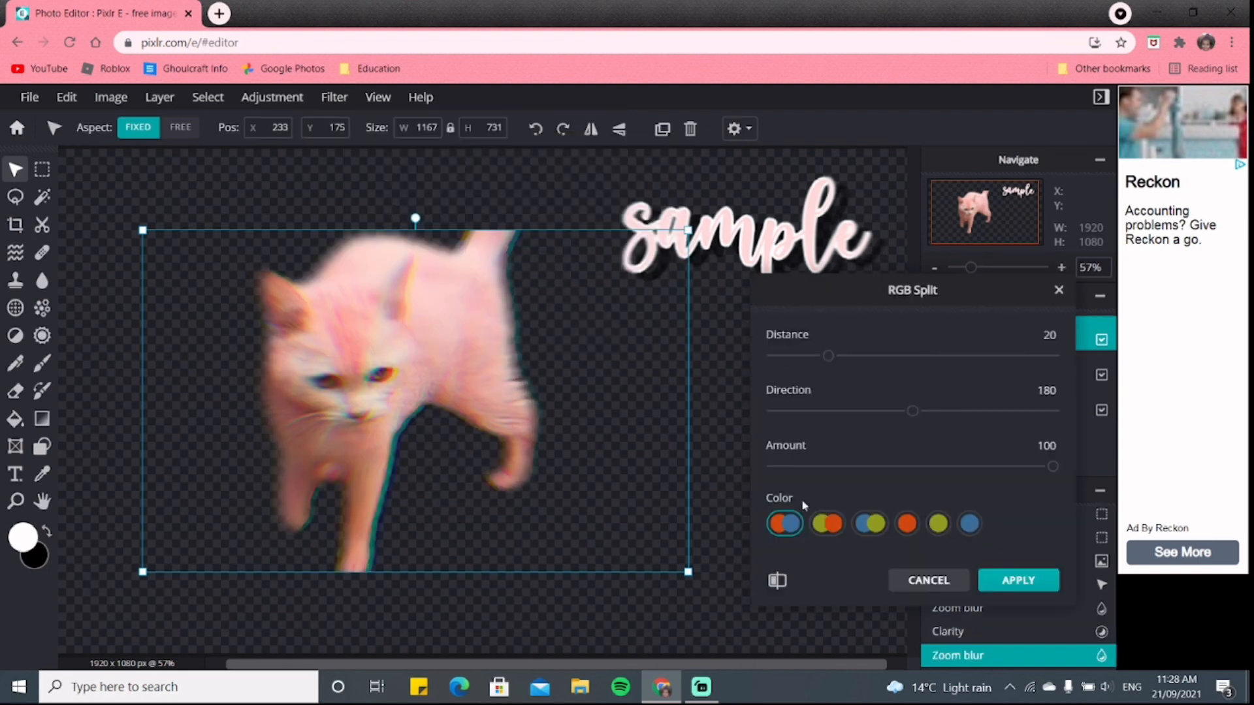
pyautogui.click(928, 579)
# - Apply a round Wave distortion to the cat with amplitude 5, the setting below amplitude reset to 1, and no edge fill
pyautogui.click(333, 97)
pyautogui.moveTo(339, 195)
pyautogui.click(552, 185)
pyautogui.click(806, 435)
pyautogui.moveTo(807, 436)
pyautogui.mouseDown()
pyautogui.moveTo(957, 433)
pyautogui.moveTo(803, 434)
pyautogui.mouseUp()
pyautogui.click(777, 415)
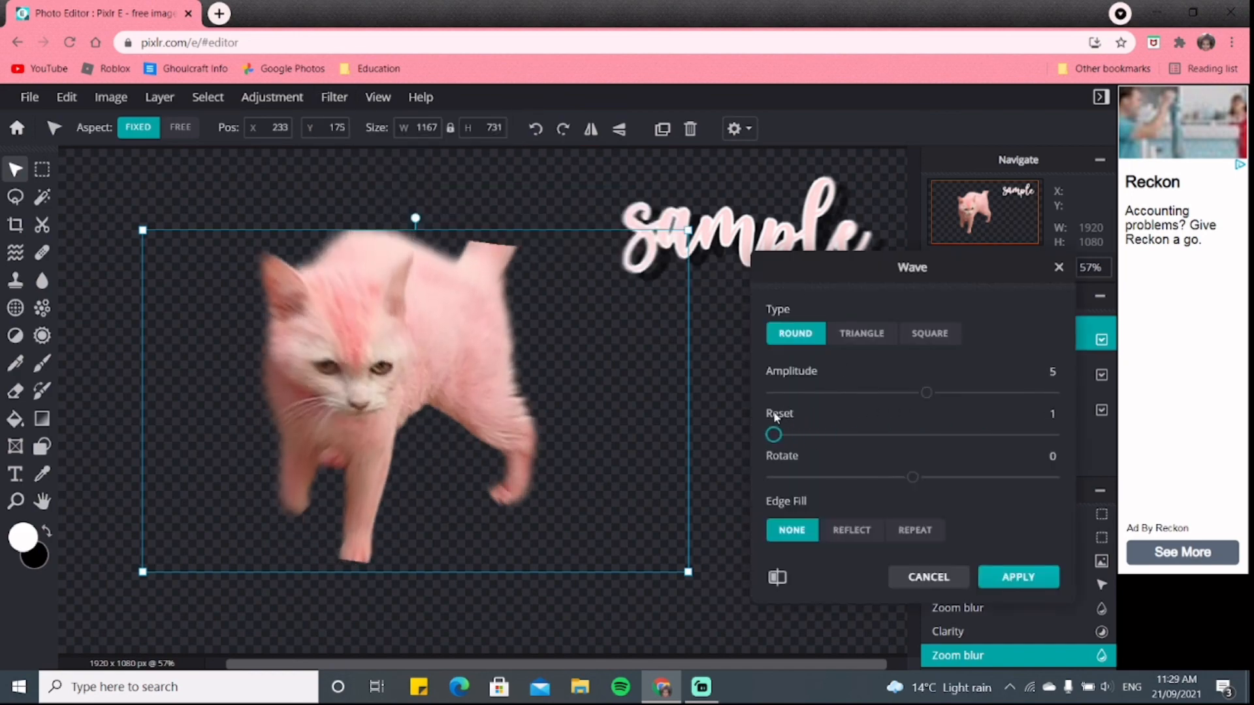
pyautogui.click(1016, 578)
# - Shrink the cat image to about 295 × 185 px and place it below the start of the "sample" text at about X 1137, Y 188
pyautogui.scroll(5, 618, 476)
pyautogui.scroll(-1, 454, 421)
pyautogui.scroll(-5, 177, 332)
pyautogui.click(692, 271)
pyautogui.click(453, 457)
pyautogui.moveTo(649, 540); pyautogui.dragTo(371, 365)
pyautogui.moveTo(355, 311); pyautogui.dragTo(675, 309)
pyautogui.moveTo(689, 364); pyautogui.dragTo(639, 331)
pyautogui.moveTo(579, 295); pyautogui.dragTo(602, 302)
pyautogui.scroll(5, 725, 320)
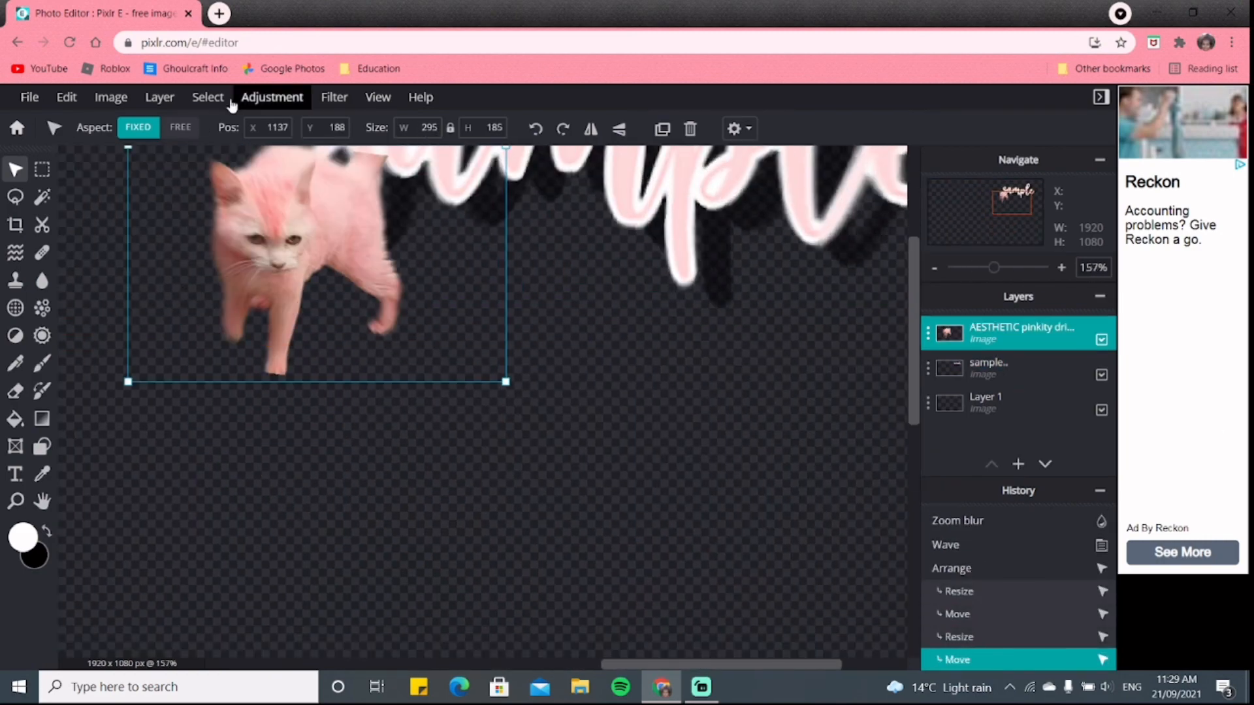
# - Apply a Temperature & tint adjustment to the cat image with its second slider lowered below the middle
pyautogui.click(261, 98)
pyautogui.click(293, 262)
pyautogui.moveTo(913, 438); pyautogui.dragTo(856, 439)
pyautogui.click(1018, 485)
# - Brighten the cat image with a Brightness & contrast adjustment
pyautogui.click(272, 97)
pyautogui.click(307, 193)
pyautogui.moveTo(912, 382); pyautogui.dragTo(1005, 382)
pyautogui.click(1018, 485)
pyautogui.scroll(-4, 839, 243)
pyautogui.scroll(3, 839, 242)
pyautogui.scroll(-5, 352, 316)
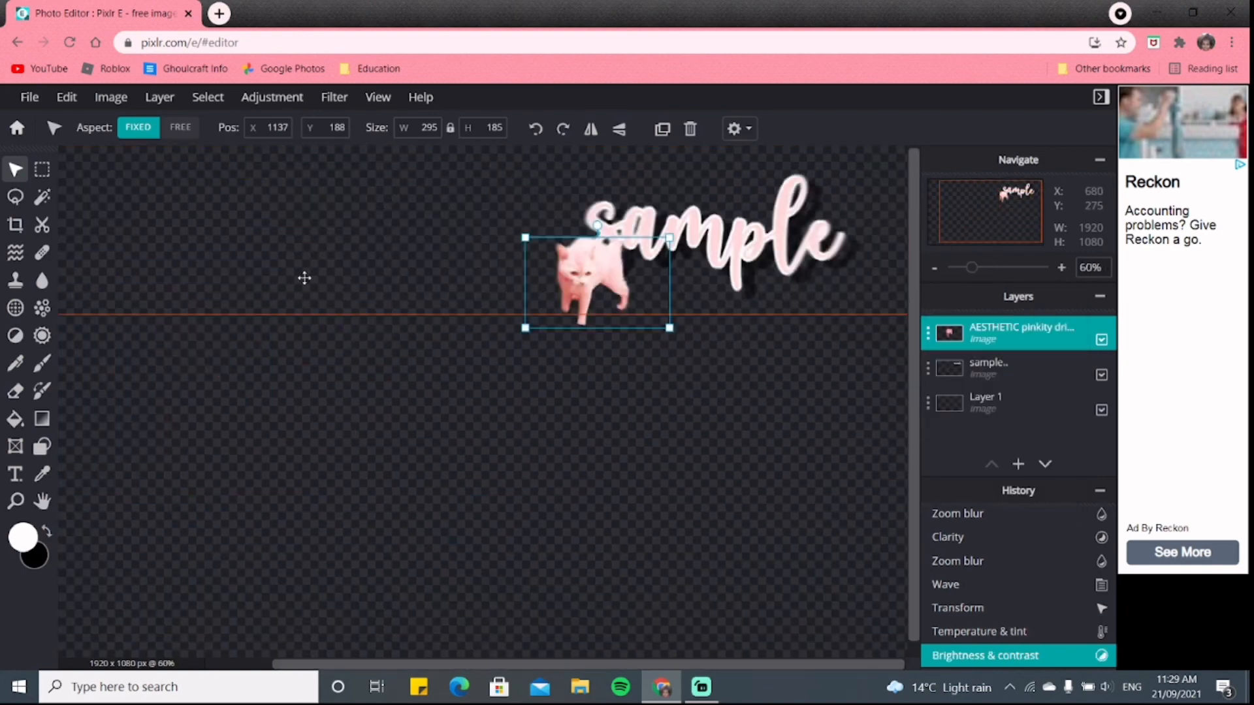
pyautogui.scroll(5, 758, 246)
pyautogui.moveTo(913, 314); pyautogui.dragTo(914, 240)
pyautogui.click(749, 340)
pyautogui.click(398, 431)
# - Browse the Discord, My Server and Design folders for another image to add and cancel the import
pyautogui.click(1019, 464)
pyautogui.click(1020, 449)
pyautogui.click(256, 51)
pyautogui.doubleClick(453, 147)
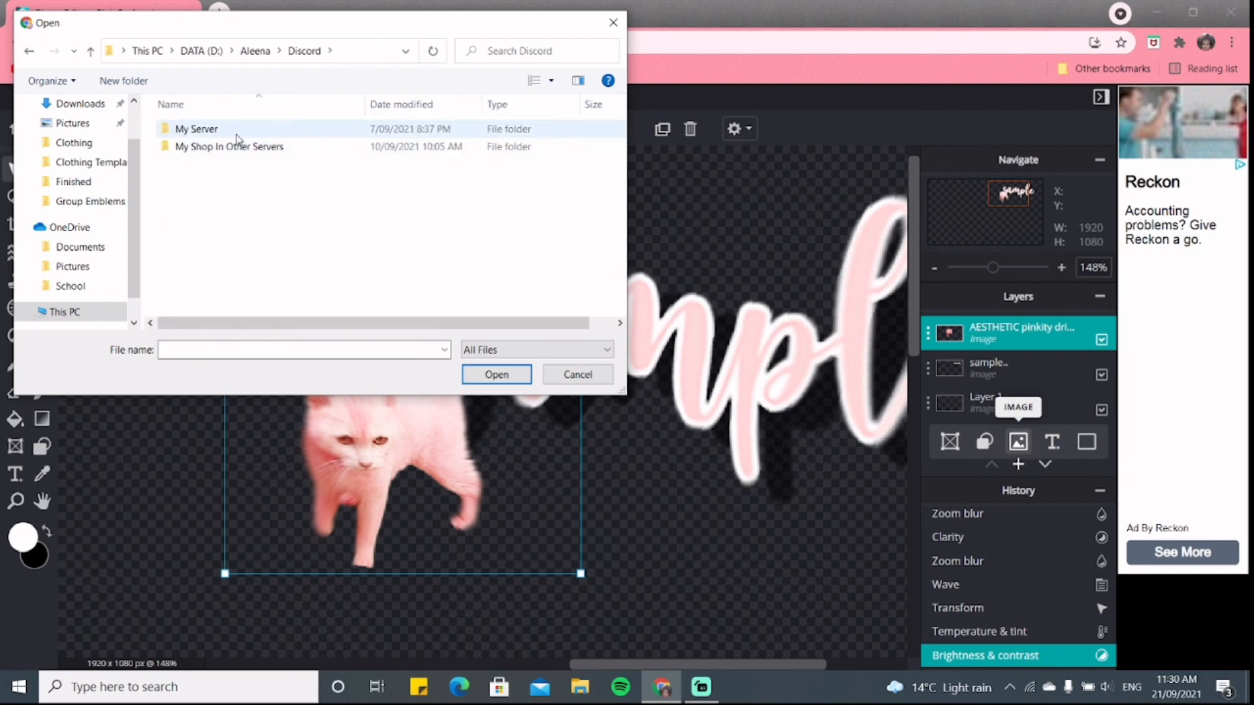
pyautogui.doubleClick(207, 164)
pyautogui.click(264, 51)
pyautogui.doubleClick(208, 234)
pyautogui.click(249, 52)
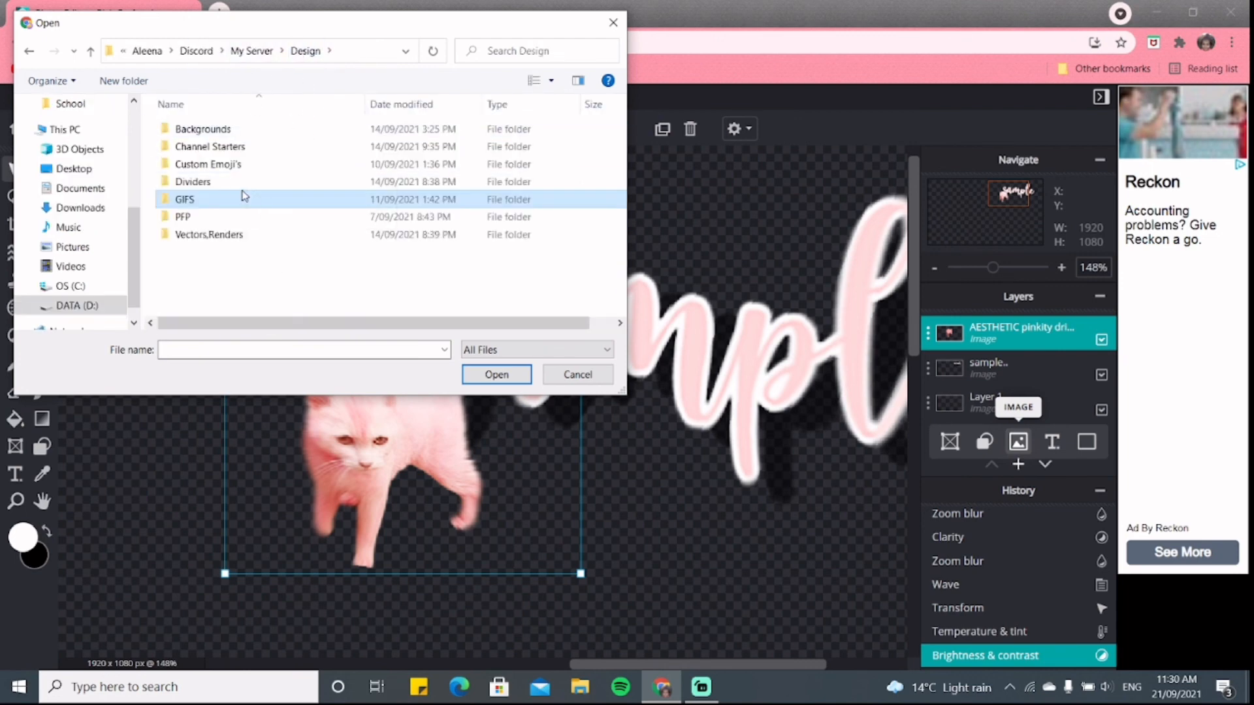
pyautogui.click(562, 378)
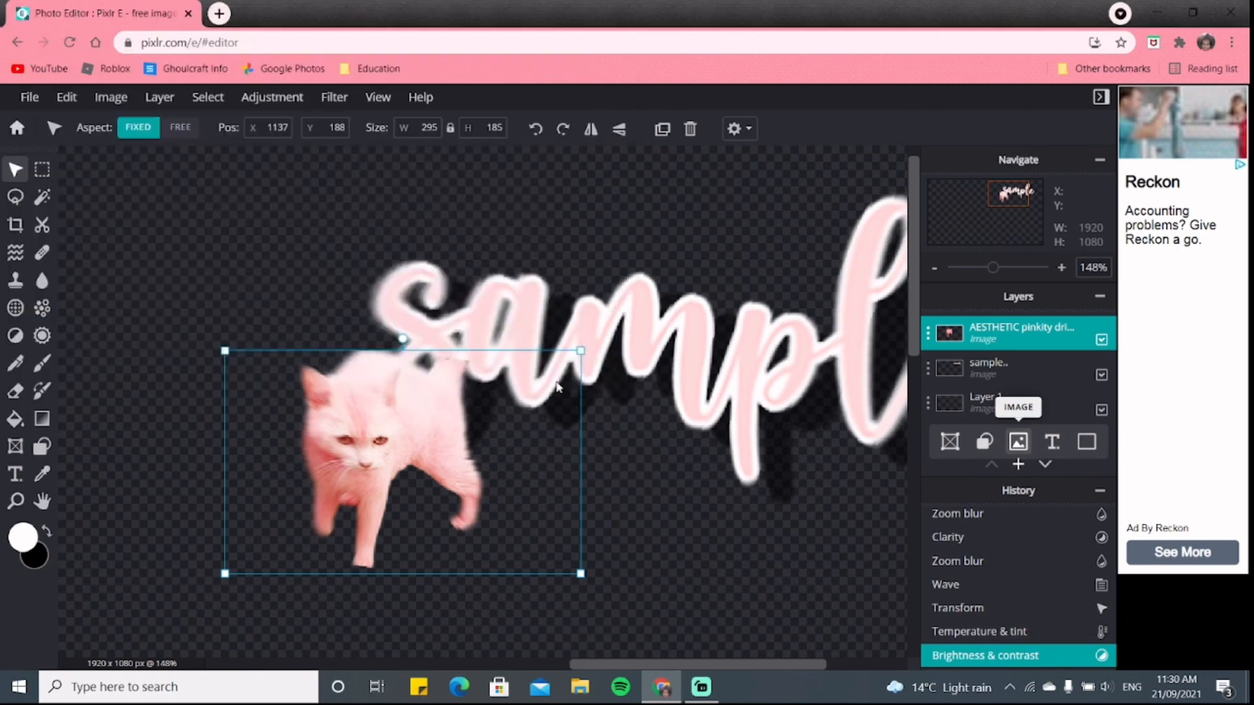
pyautogui.scroll(2, 783, 366)
pyautogui.scroll(-4, 884, 291)
pyautogui.scroll(4, 849, 366)
pyautogui.moveTo(665, 663); pyautogui.dragTo(686, 664)
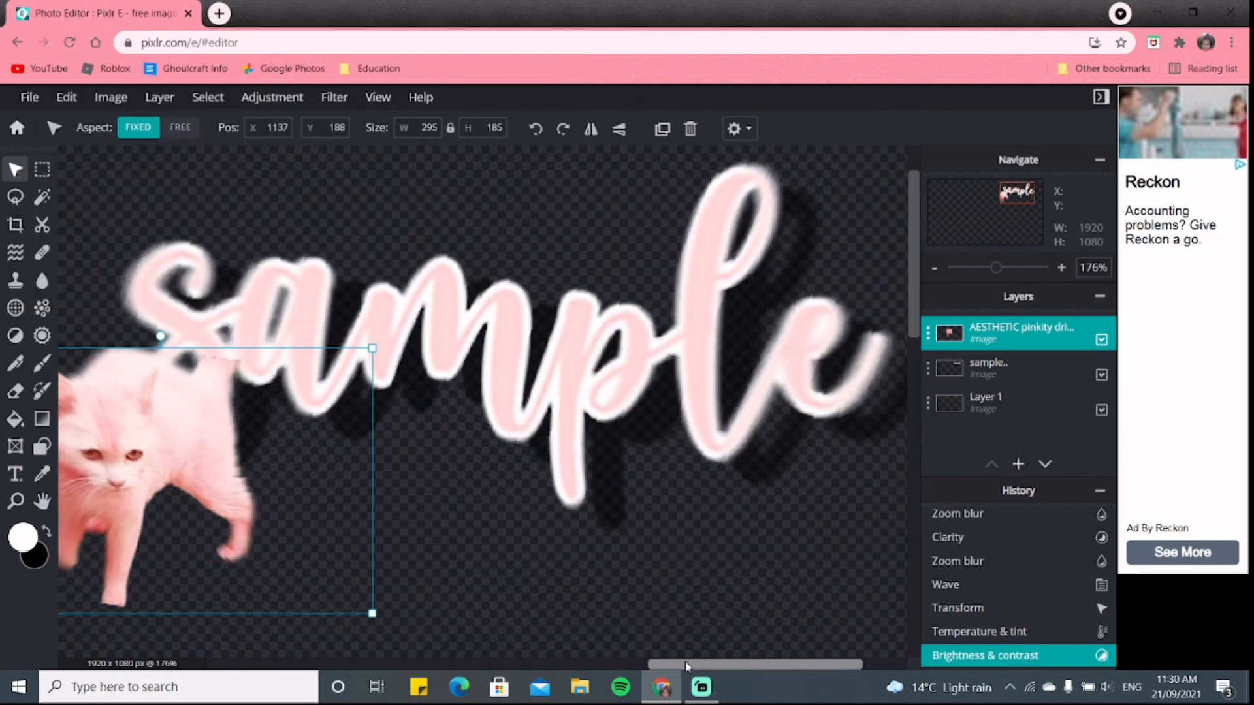